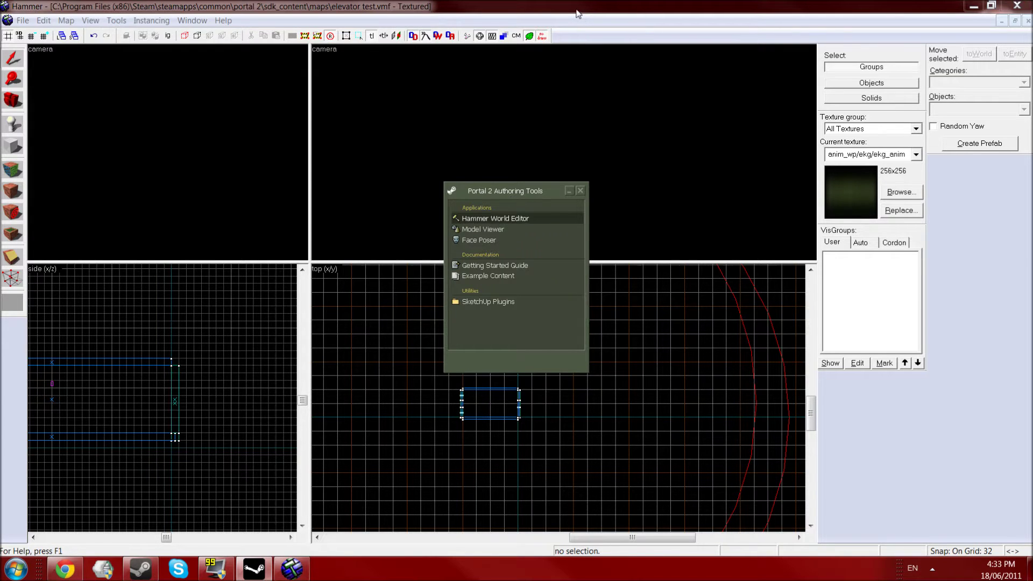
Step: Inspect the room's interior in the camera view, from the existing square doorway to the closed wall at the opposite end
left_click(579, 7)
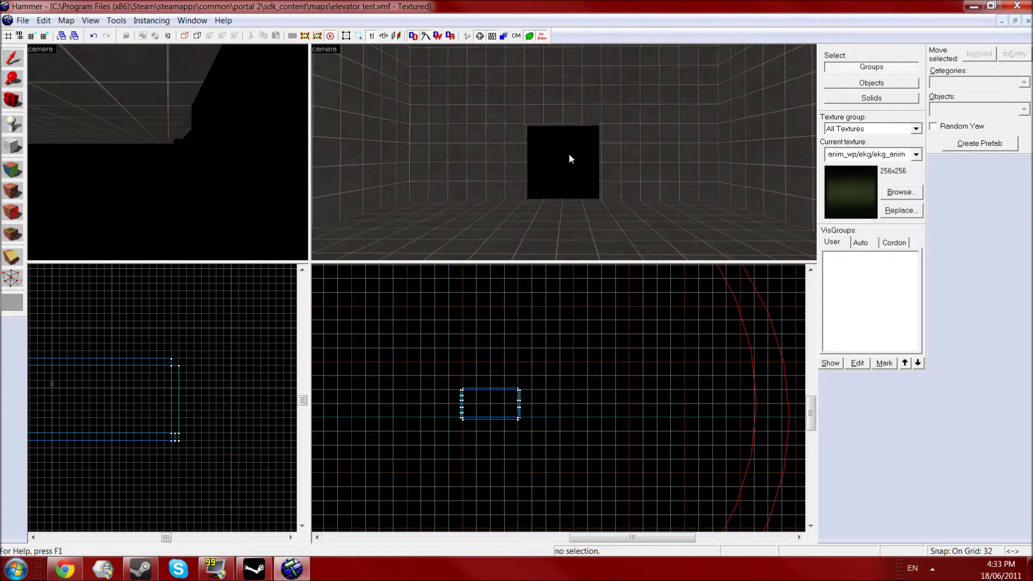
key("w")
key("d")
key("s")
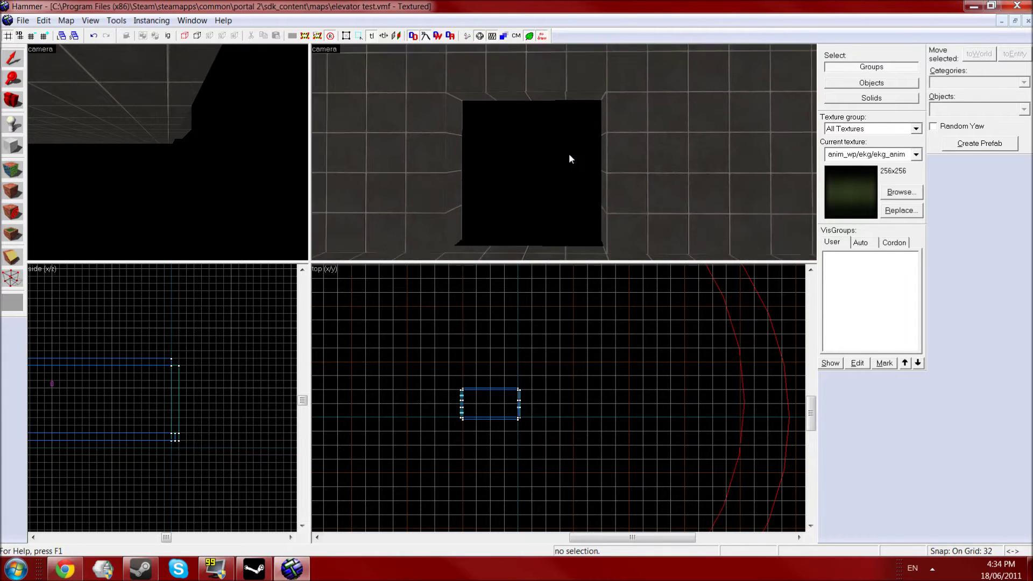
key("d")
key("w")
key("Down")
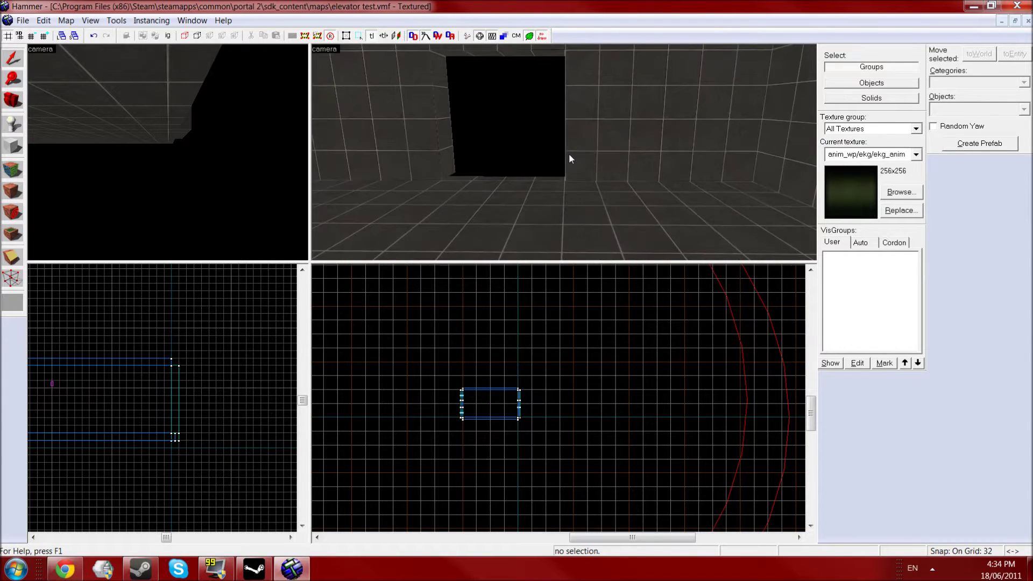
key("Up")
key("s")
key("w")
key("Down")
key("a")
key("s")
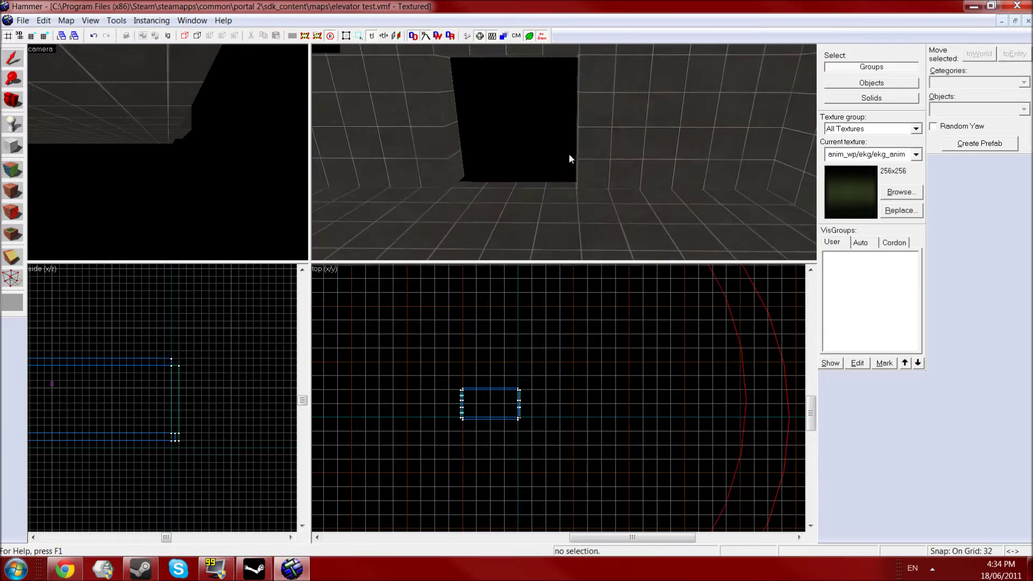
key("Left")
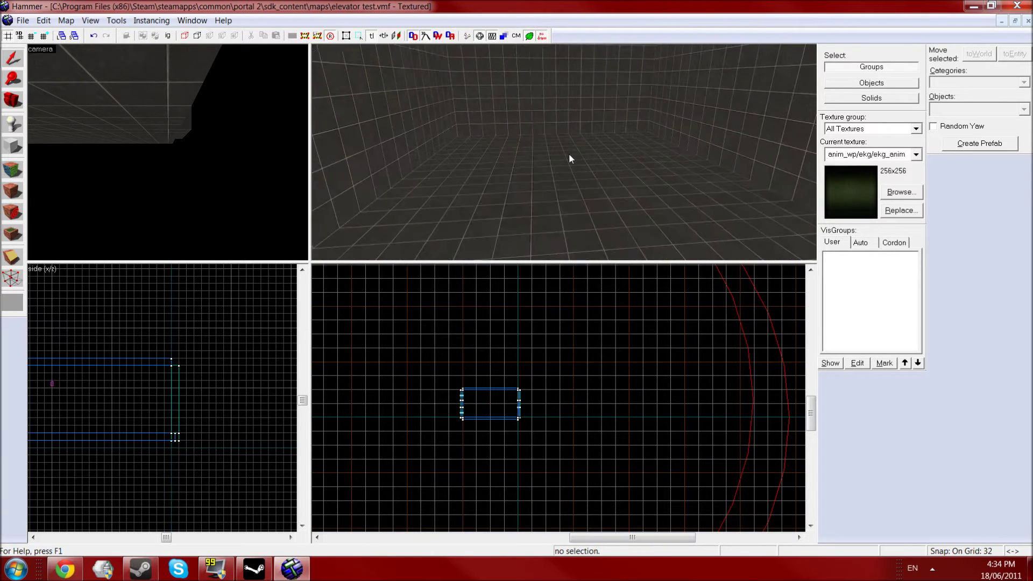
key("s")
key("Right")
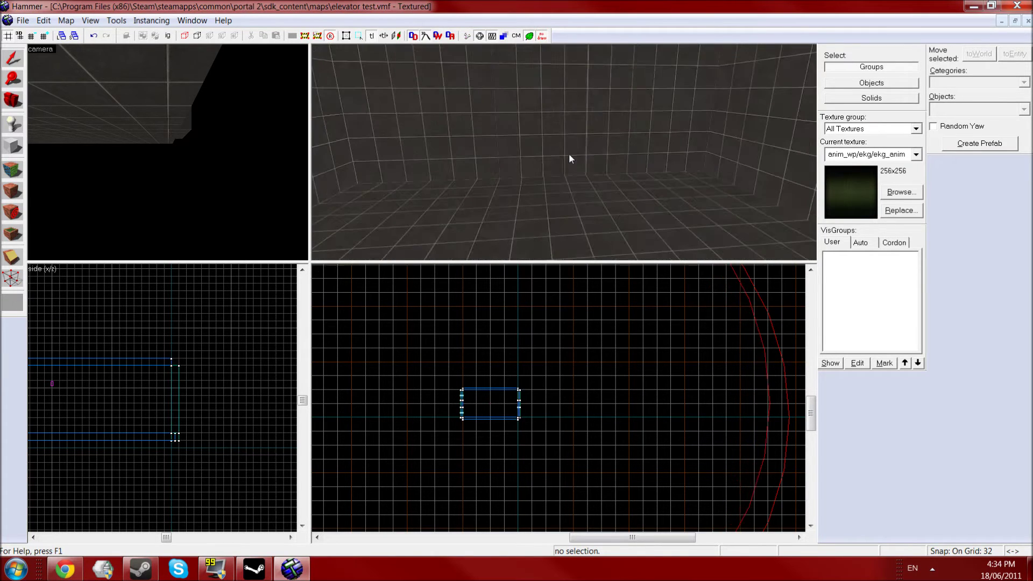
Step: Raise the lower edge of the narrow middle solid in the closed end wall, making it 160 units high to open a doorway
left_click(569, 159)
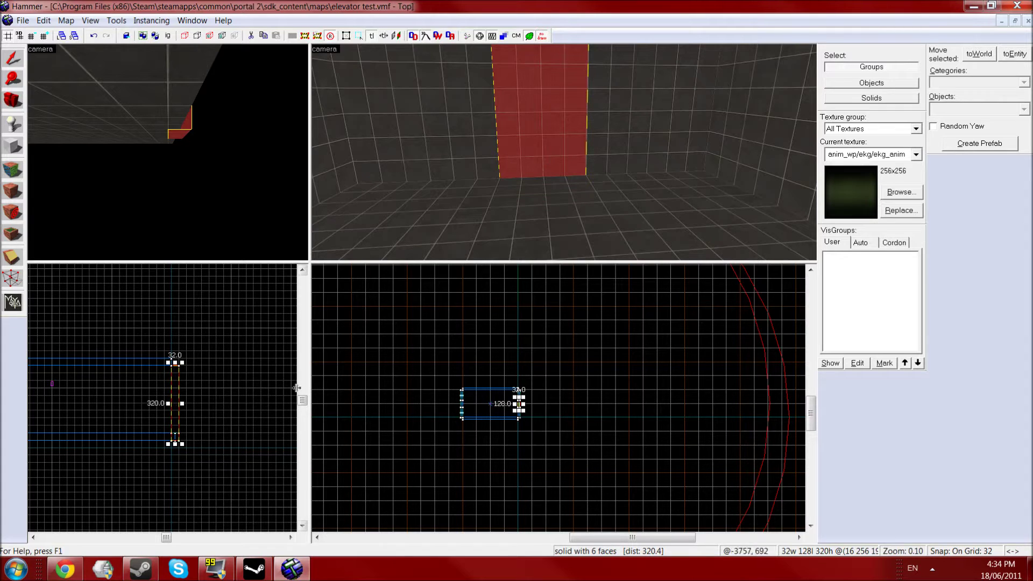
mouse_move(179, 448)
left_mouse_down()
mouse_move(177, 416)
mouse_move(186, 415)
left_mouse_up()
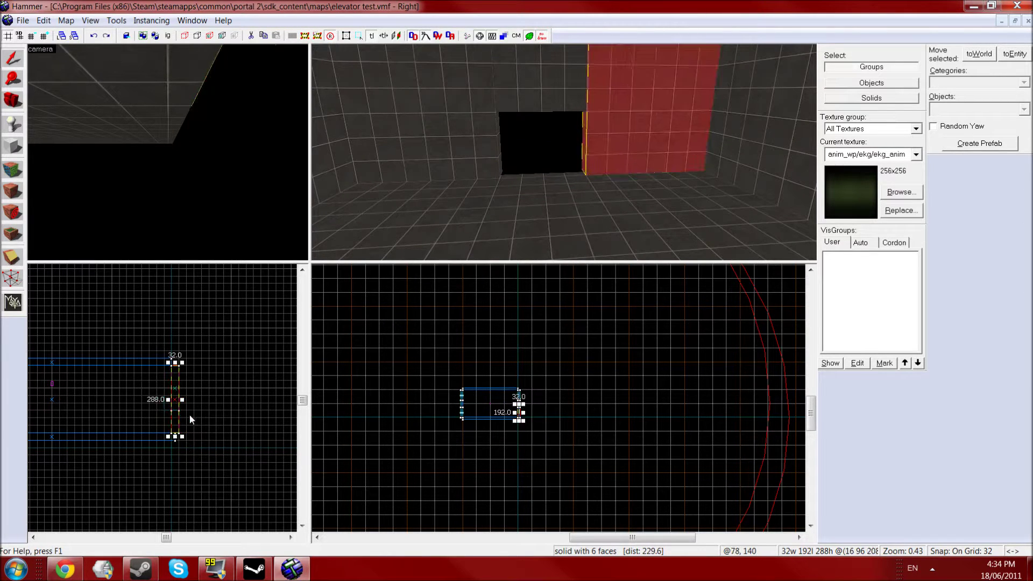
left_click(517, 76)
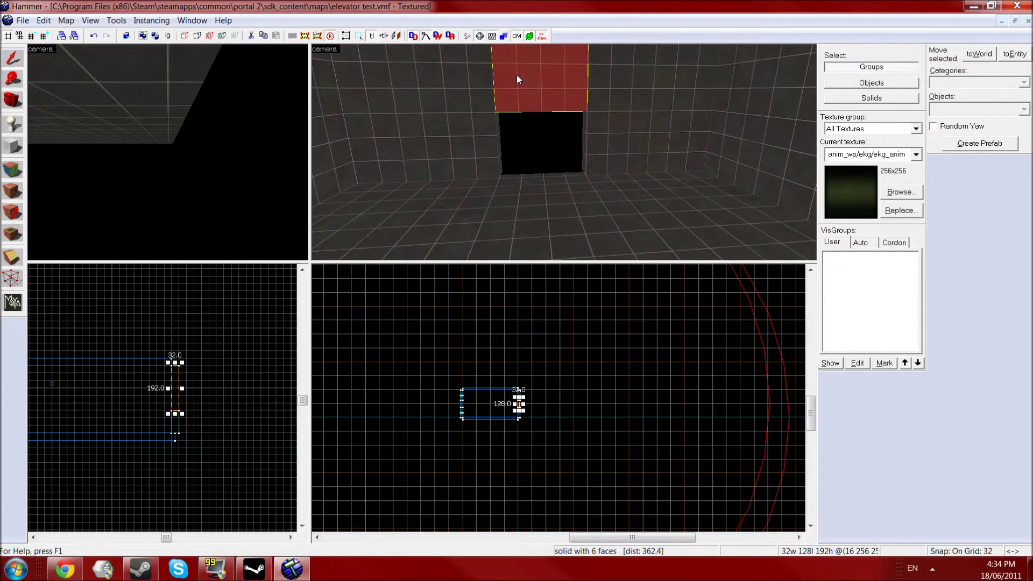
left_click(175, 415)
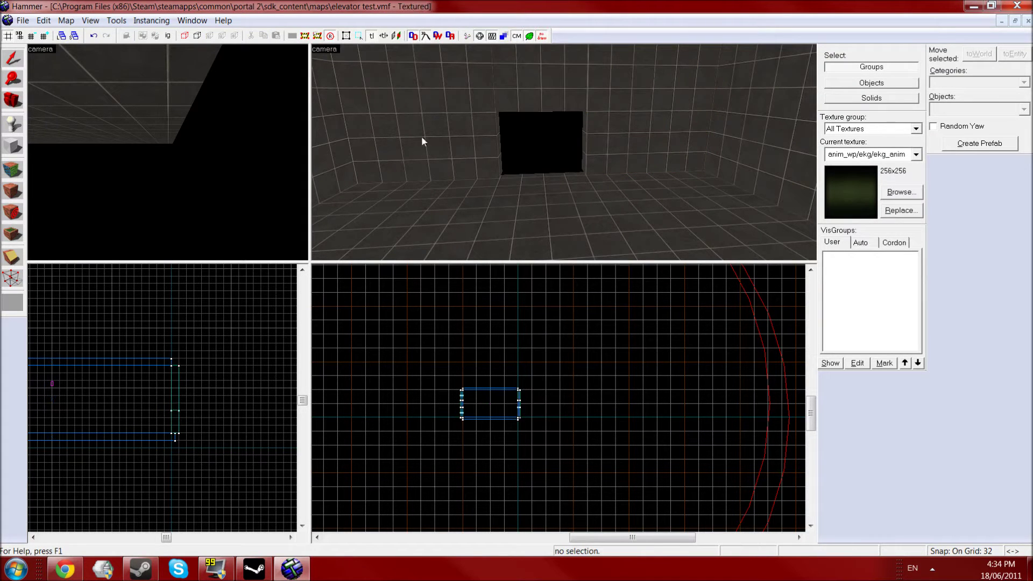
left_click(503, 105)
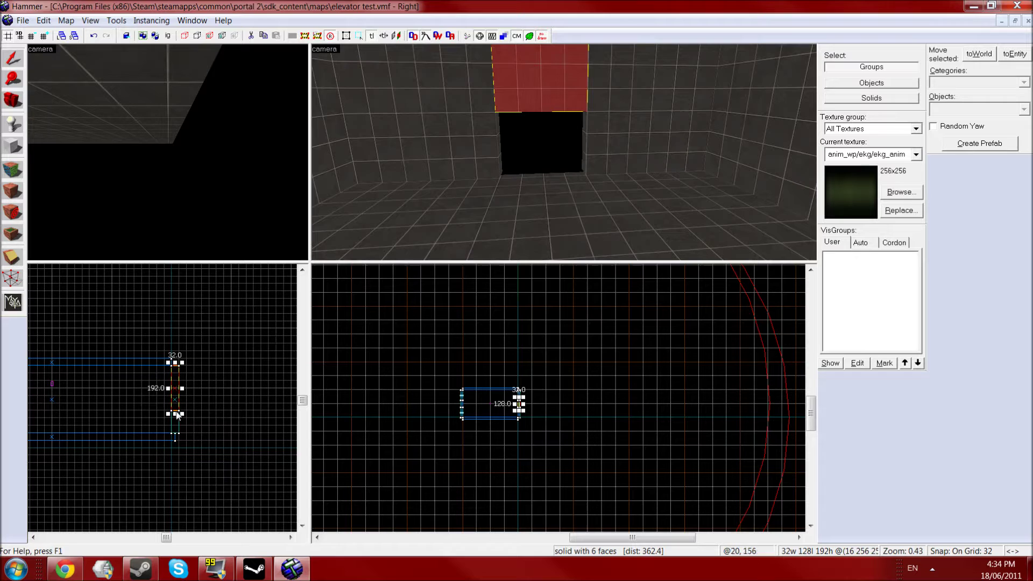
left_click_drag(176, 413, 175, 404)
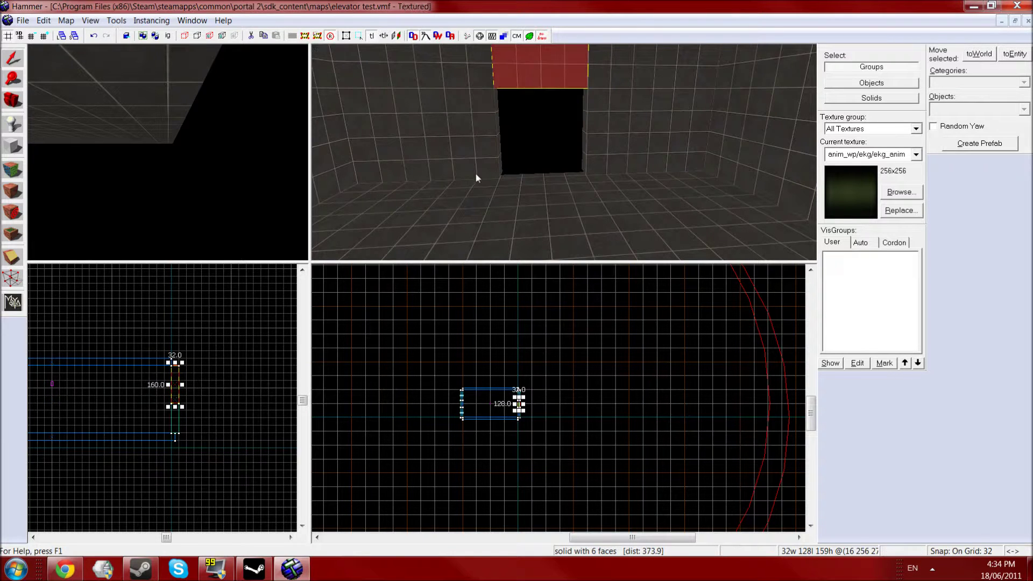
Step: Examine both doorway openings and the surrounding walls from inside the room
left_click(518, 141)
key("z")
key("s")
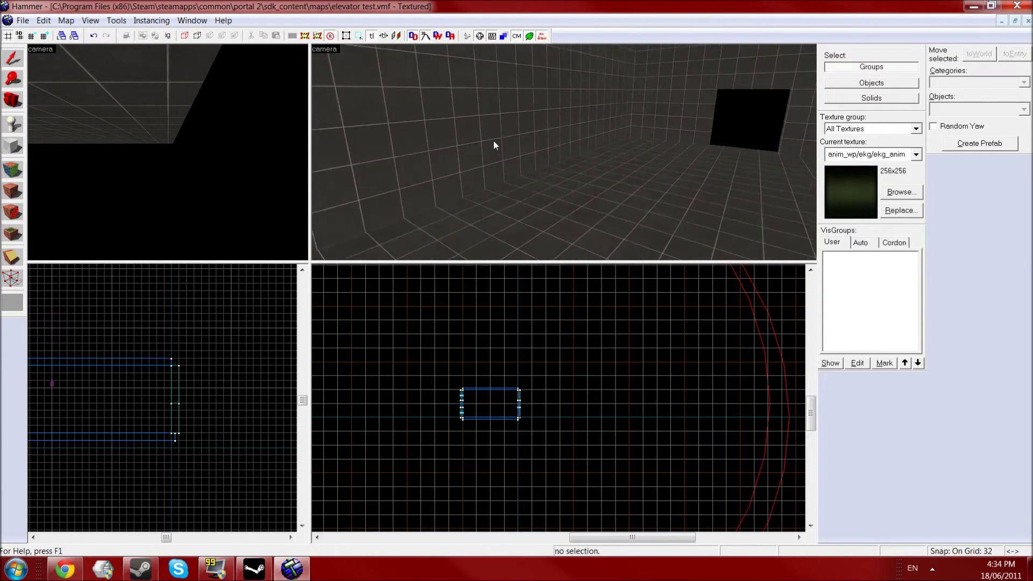
key("w")
key("Right")
key("Up")
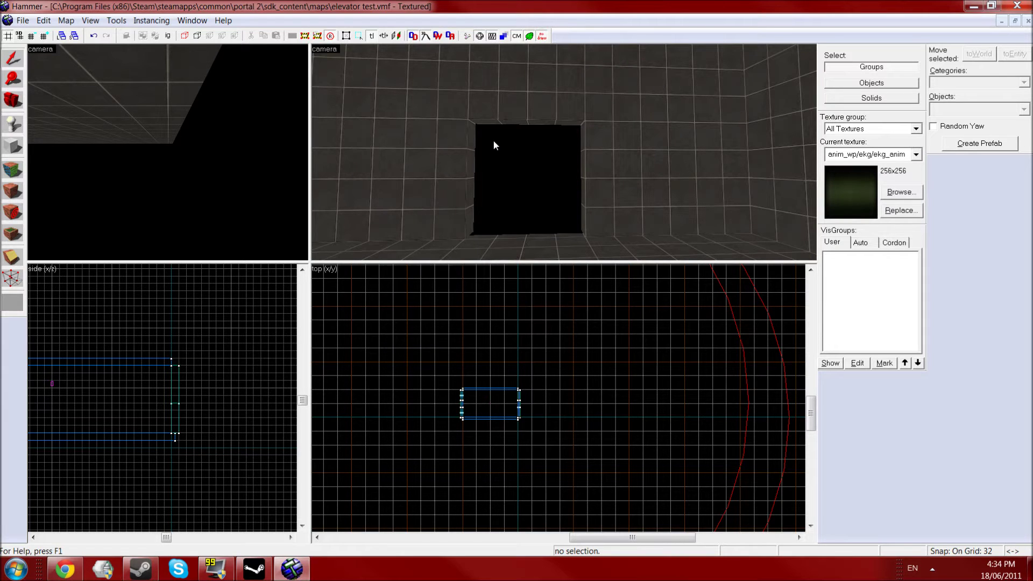
key("Left")
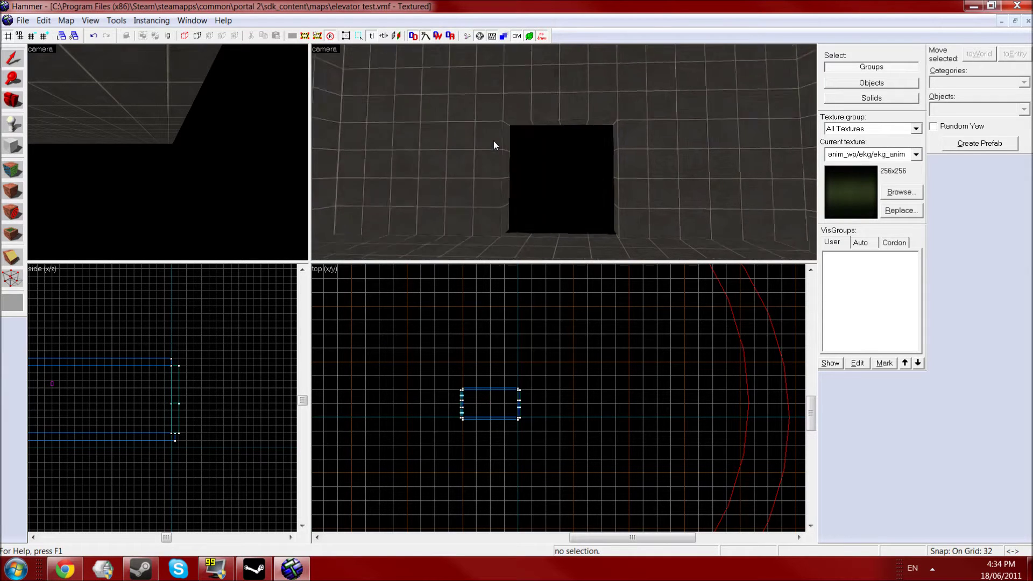
key("Right")
key("Down")
key("Up")
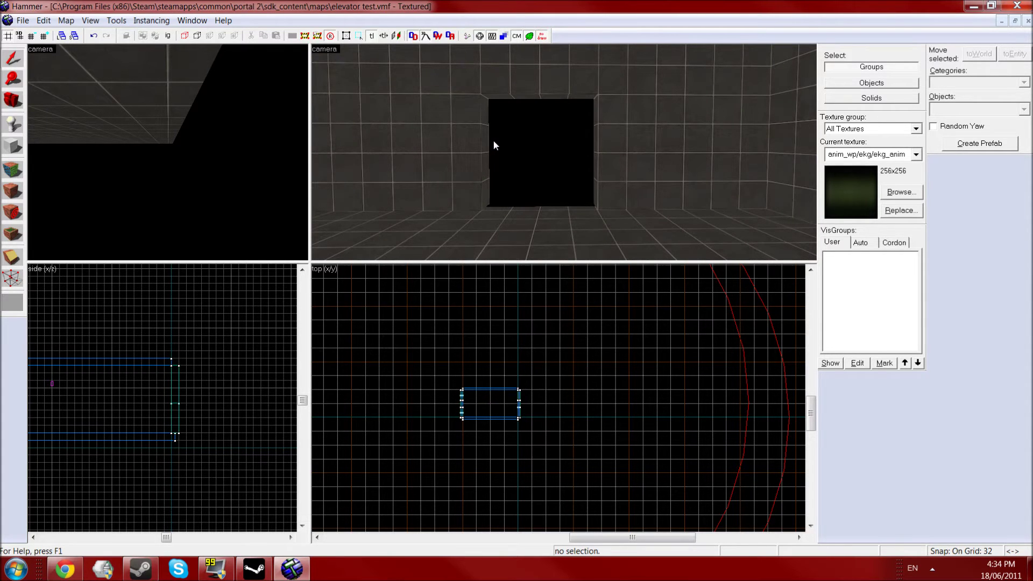
key("Left")
key("Right")
key("Left")
key("Right")
key("Right")
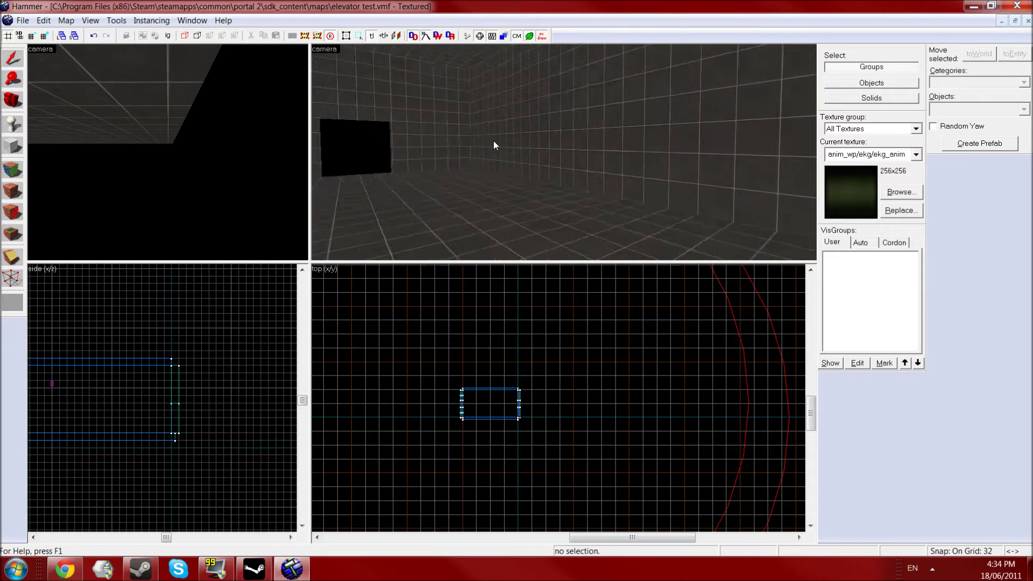
key("Left")
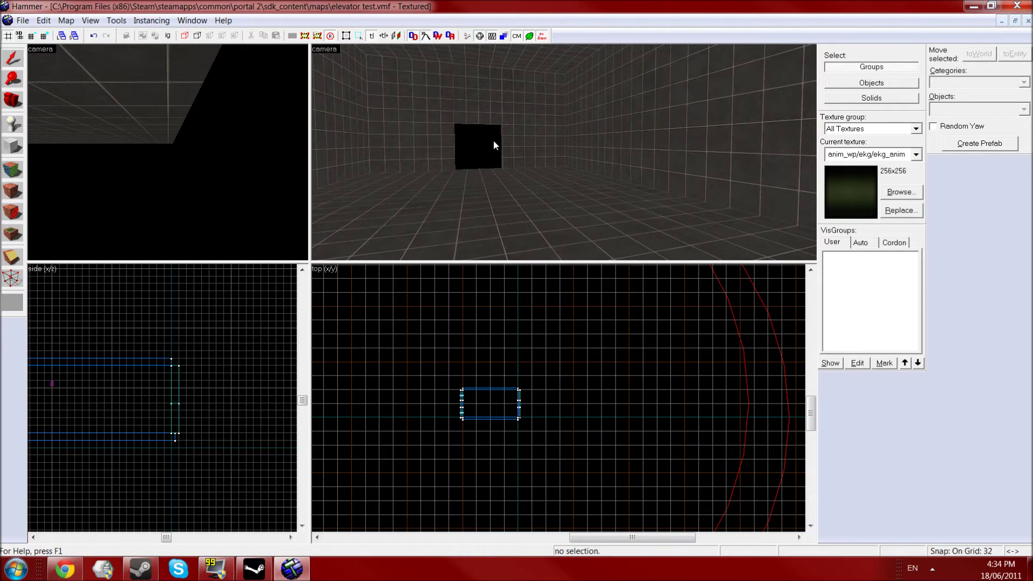
key("Right")
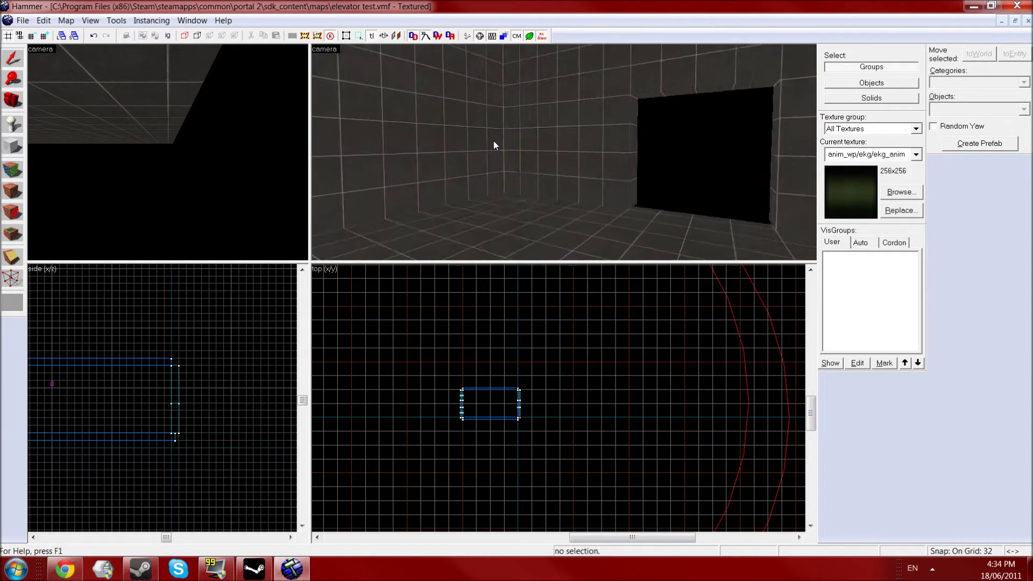
key("Right")
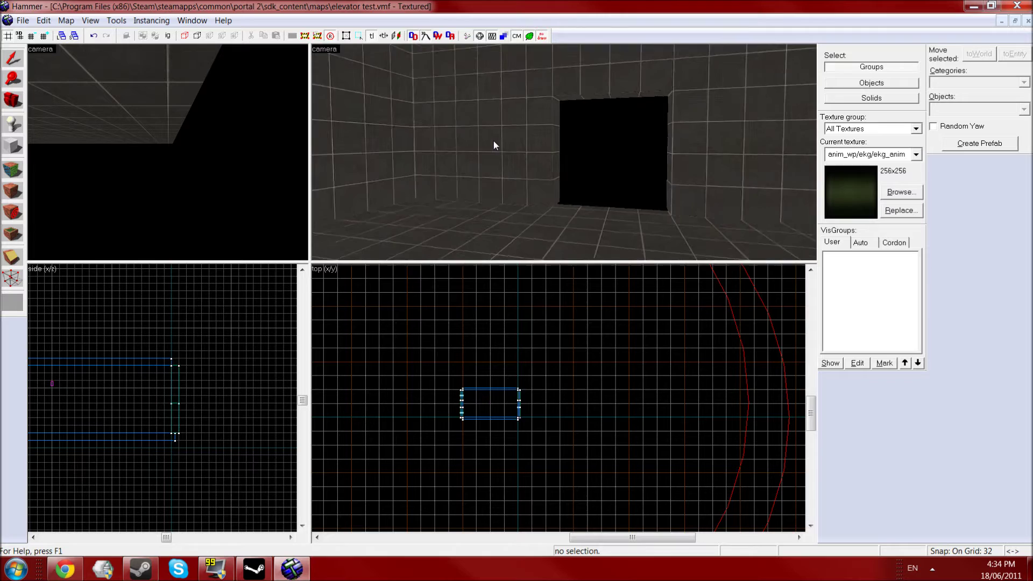
key("Left")
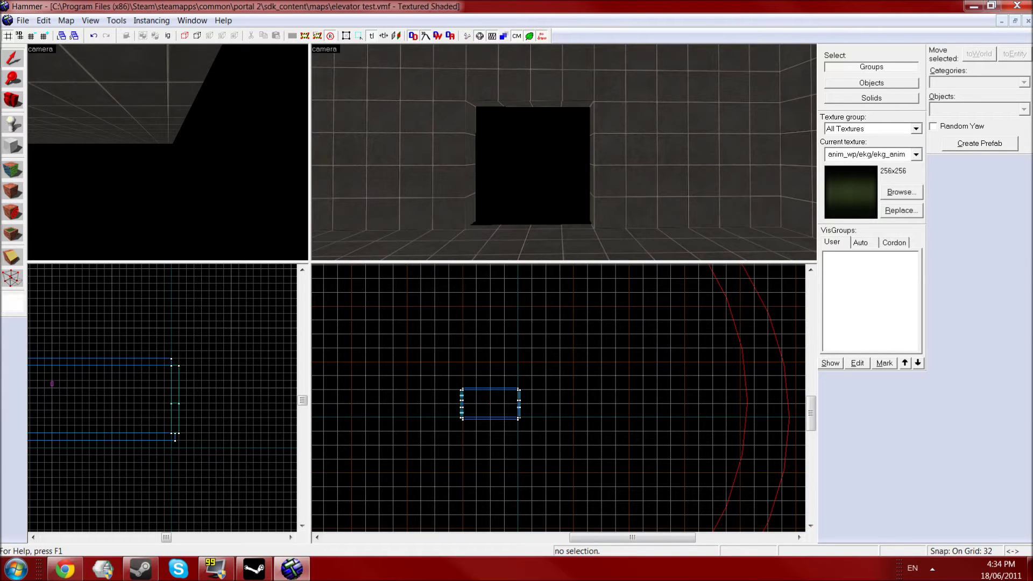
Step: Place a point entity on the floor at the doorway and change its class to func_instance
left_click(20, 127)
left_click(522, 223)
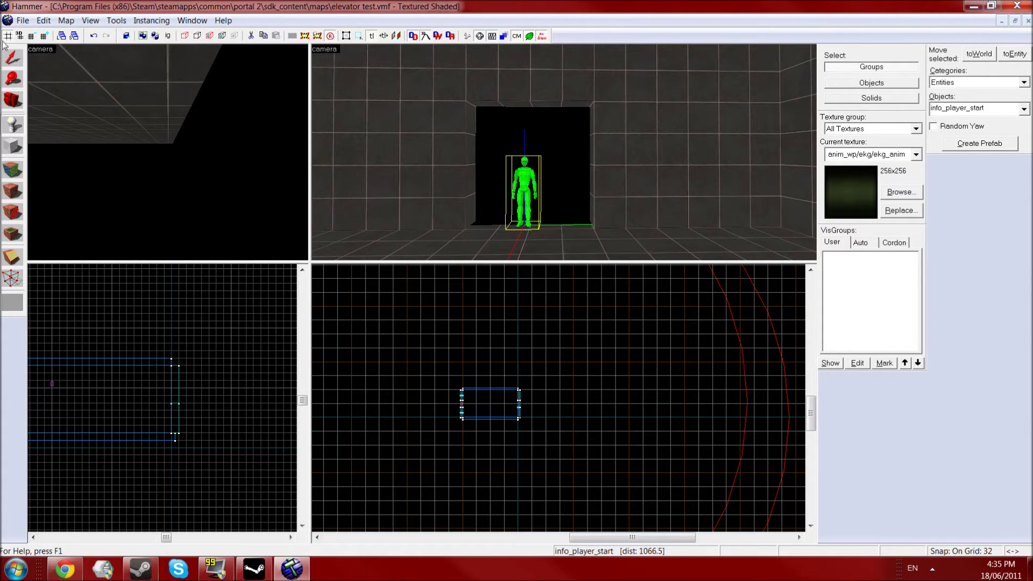
left_click(13, 57)
double_click(525, 181)
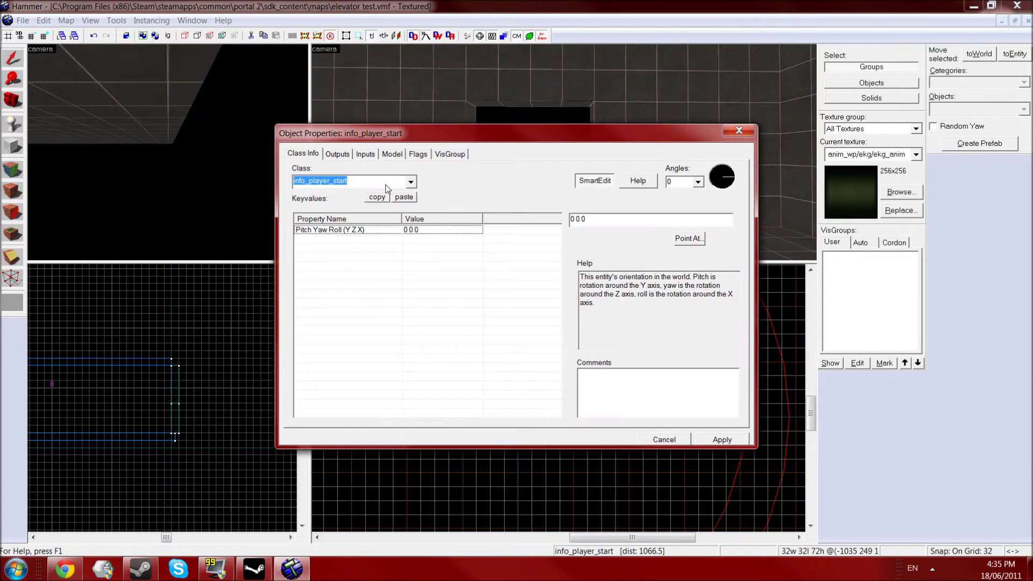
type("func")
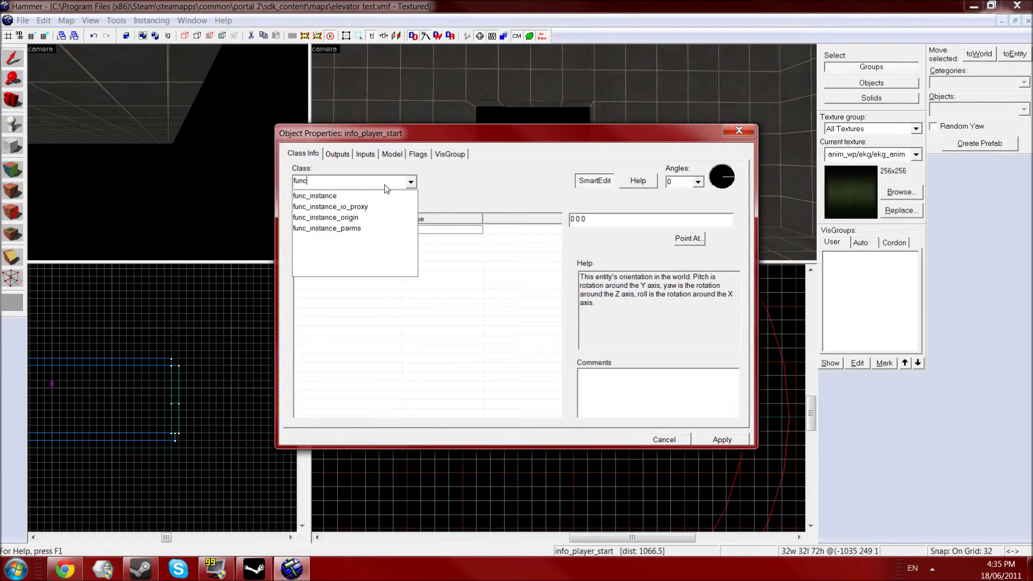
type("_instance")
key("Return")
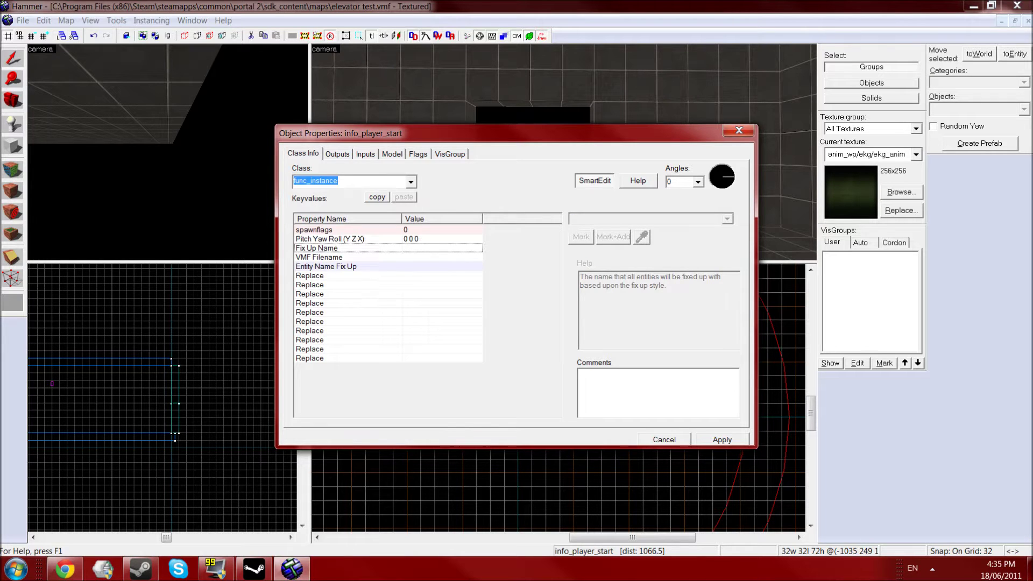
left_click(721, 440)
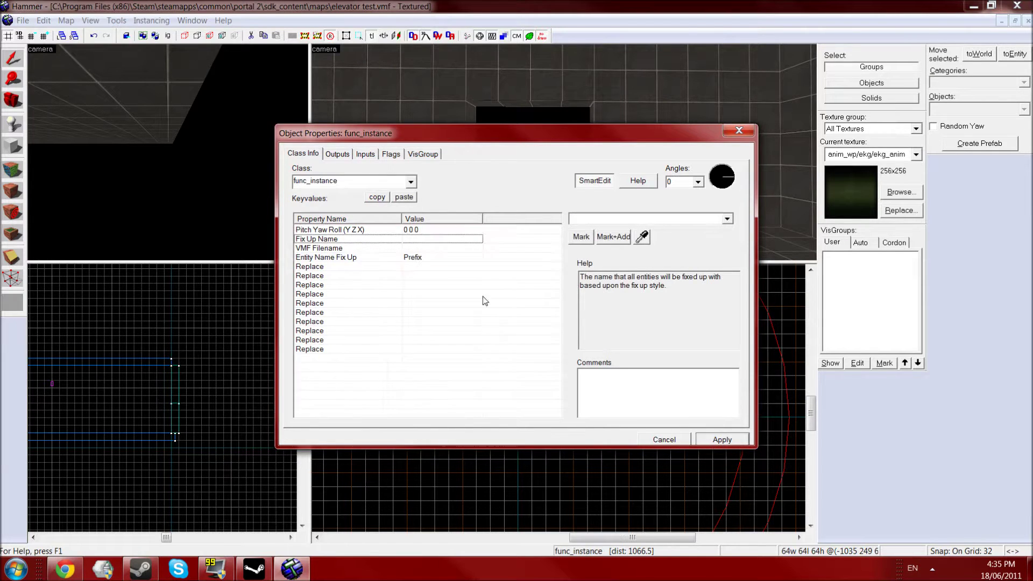
Step: Set the func_instance's Fix Up Name to Arrival_Elevator
left_click(423, 233)
left_click(458, 240)
type("Arii")
key("BackSpace")
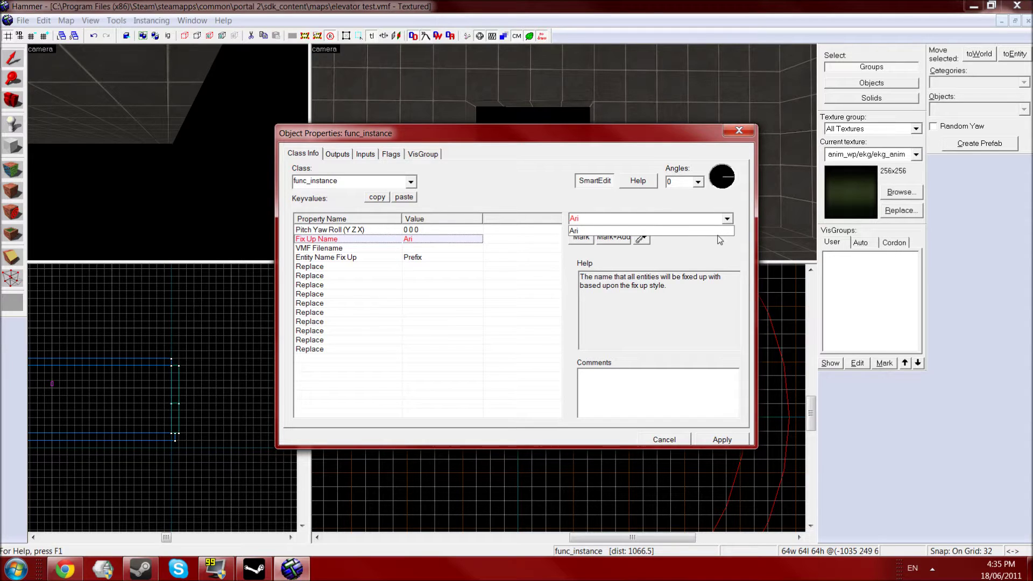
type("val")
key("BackSpace")
key("BackSpace")
key("BackSpace")
key("BackSpace")
type("rival_El")
key("Return")
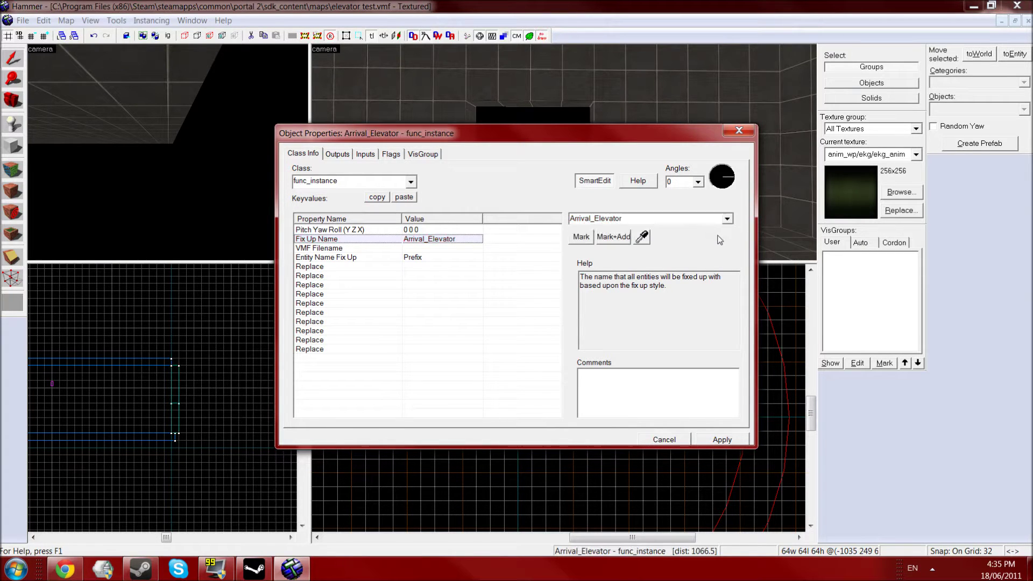
Step: Set the instance's VMF Filename to arrival_elevator_a4_base.vmf from the instances\turbine_elevator folder
left_click(434, 248)
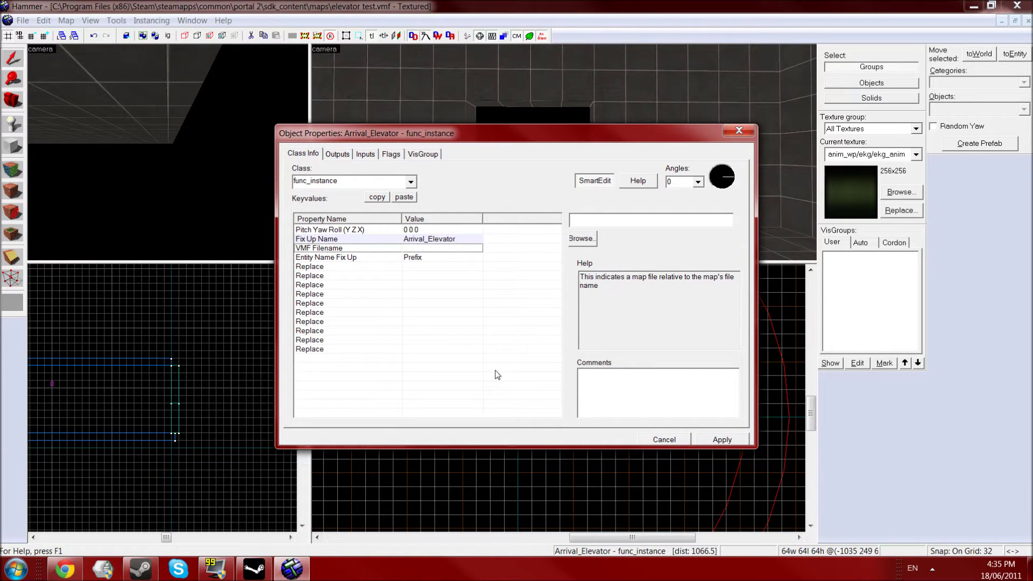
left_click(582, 239)
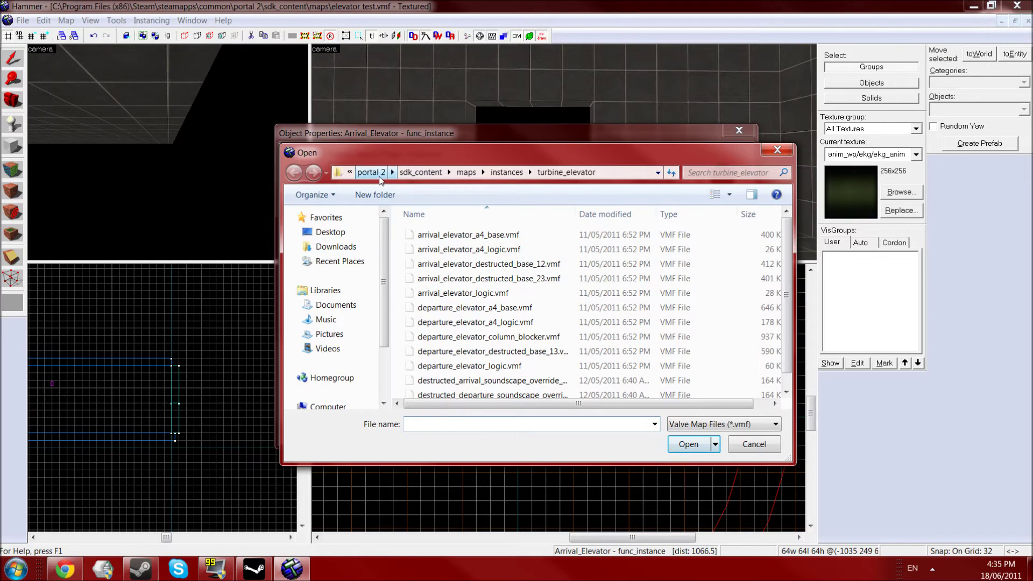
left_click(350, 172)
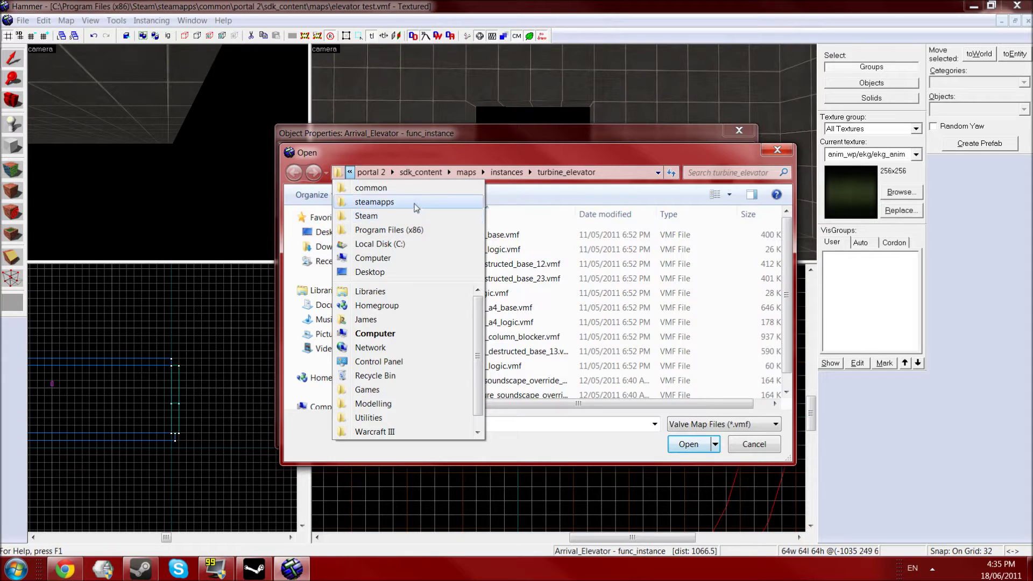
left_click(393, 172)
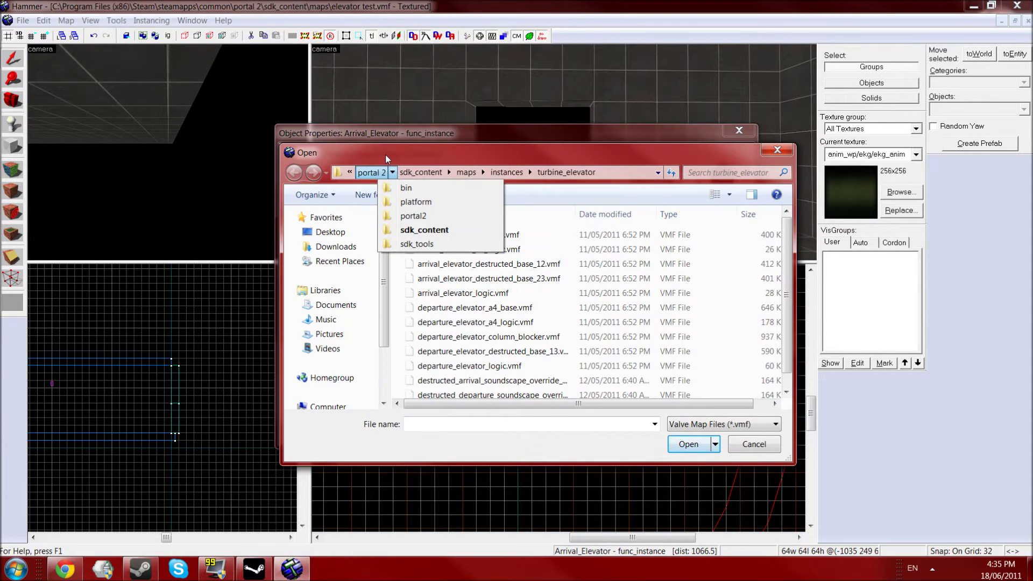
left_click(386, 158)
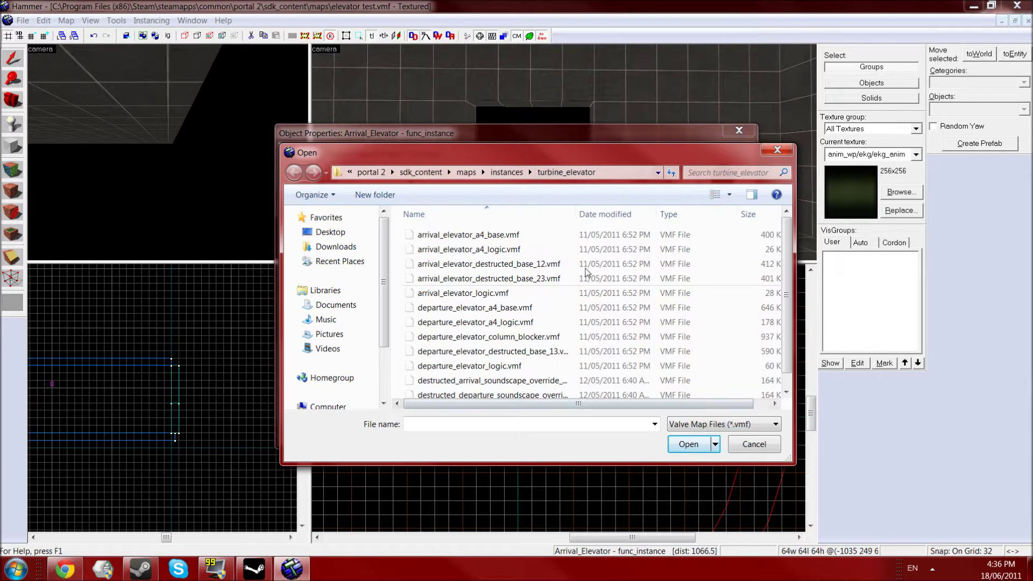
left_click(493, 239)
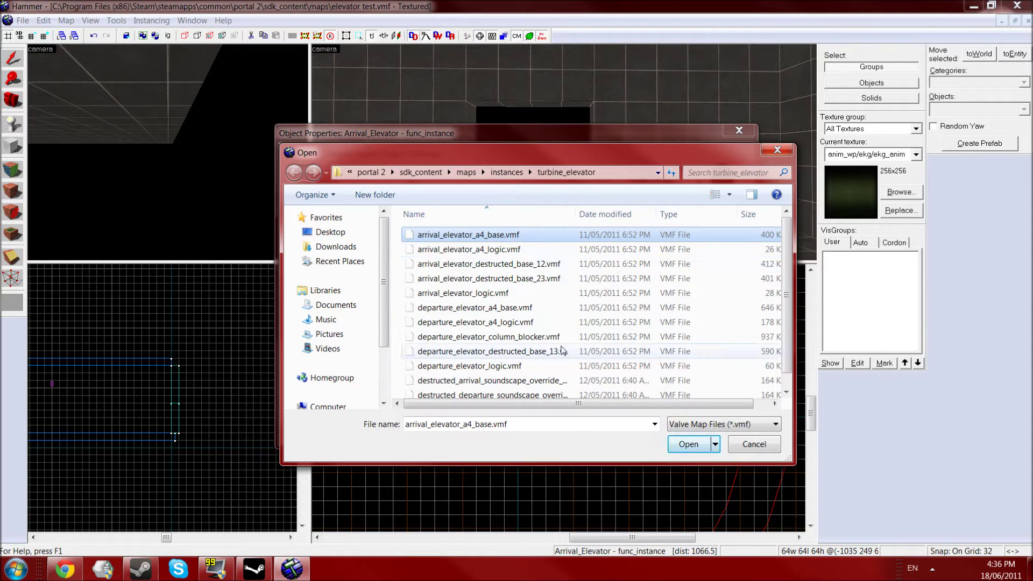
left_click(690, 445)
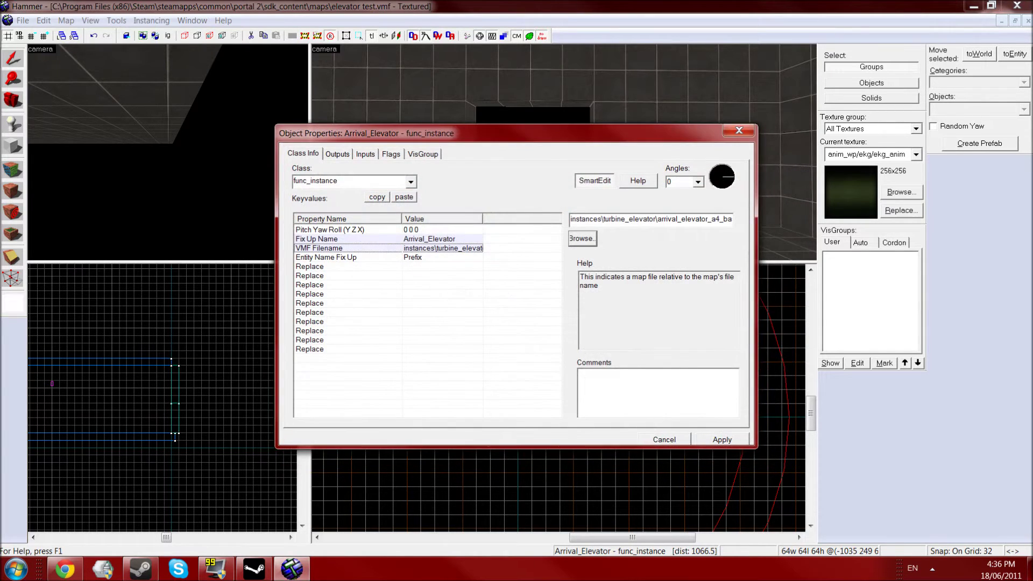
Step: Apply the Arrival_Elevator settings and move the instance in the top view to the area outside the room, beyond the doorway wall
left_click(721, 440)
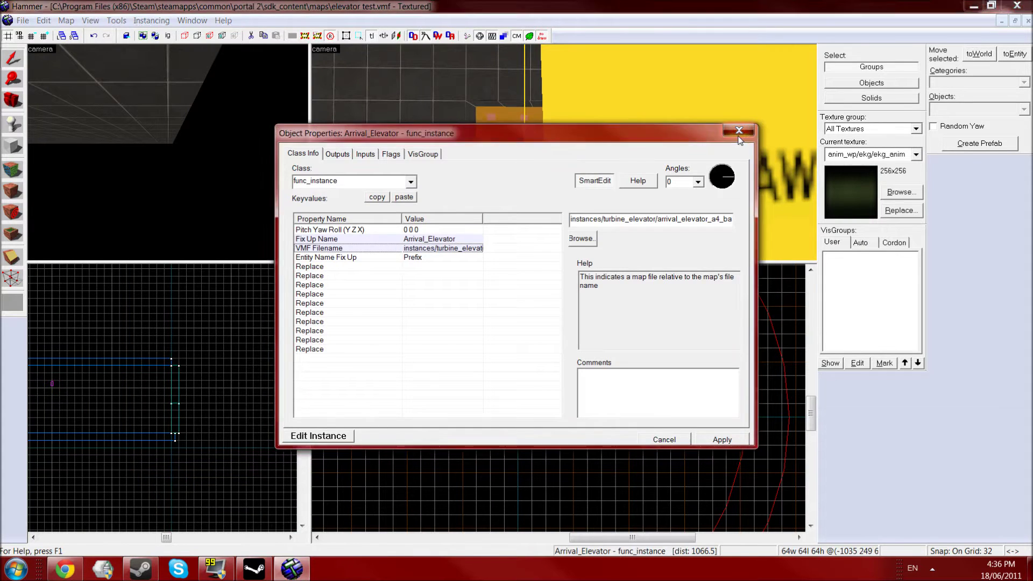
left_click(739, 131)
scroll(544, 212, "down", 5)
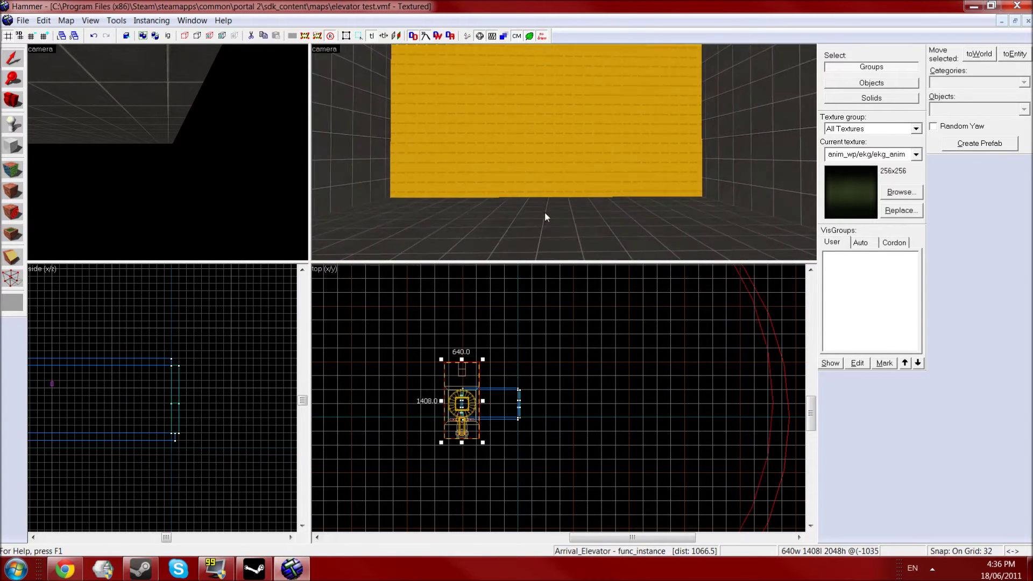
scroll(544, 211, "up", 2)
scroll(544, 212, "up", 4)
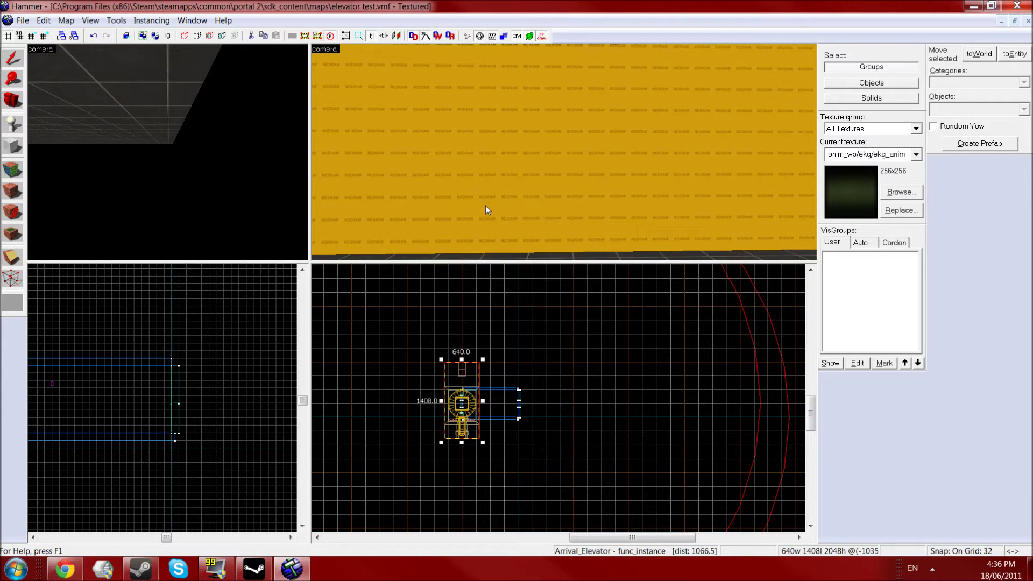
left_click_drag(461, 409, 422, 411)
scroll(426, 410, "up", 13)
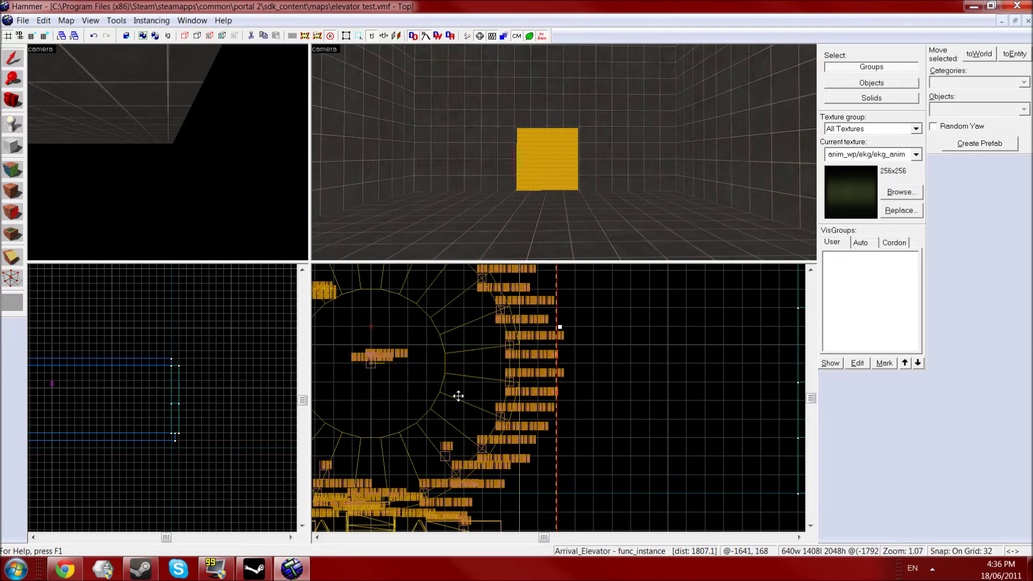
scroll(442, 393, "down", 4)
Step: Examine the elevator instance and its placement against the doorway from outside and inside the room
key("d")
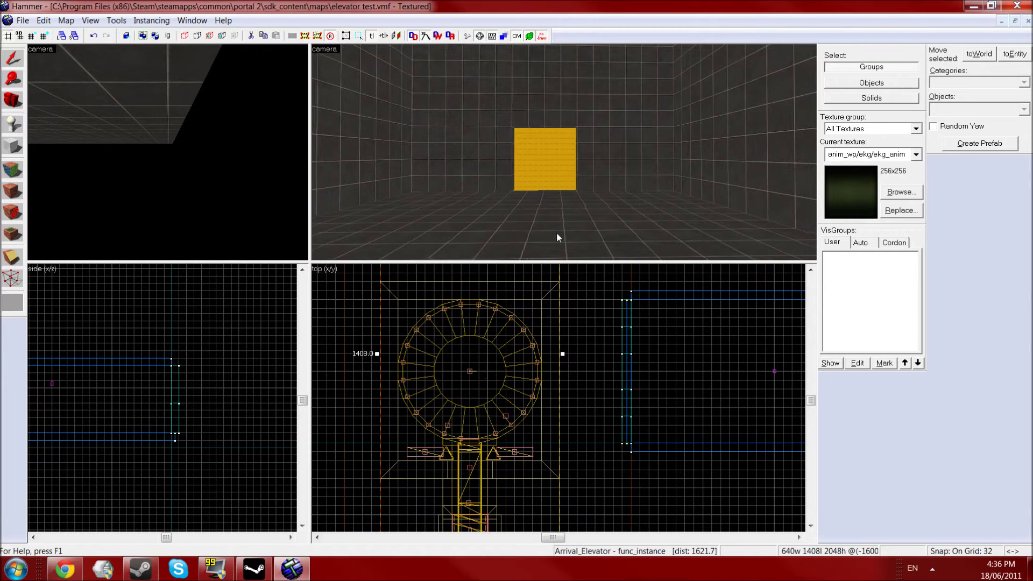
key("Left")
key("Down")
key("Up")
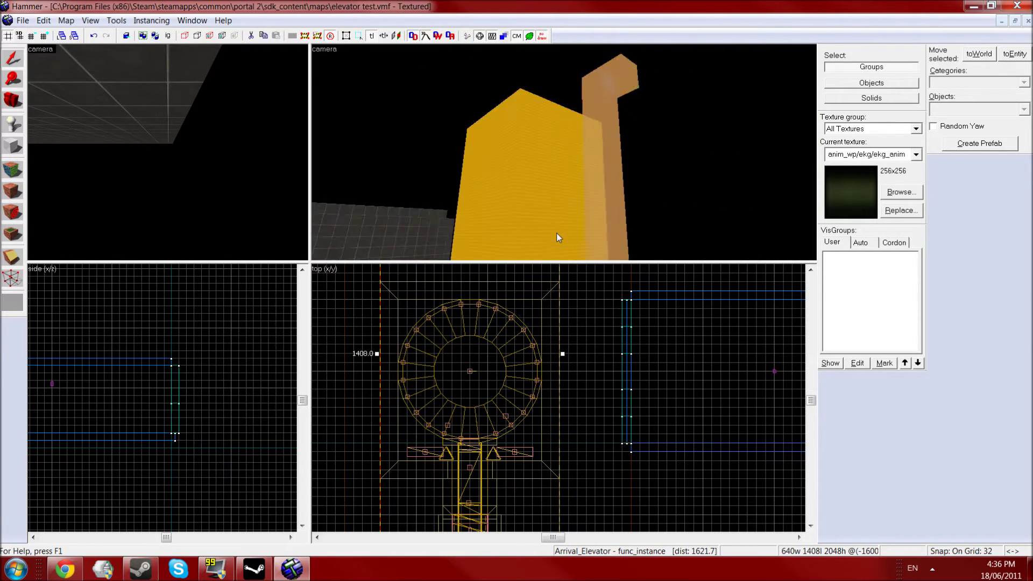
key("Down")
key("a")
key("w")
key("Left")
key("Down")
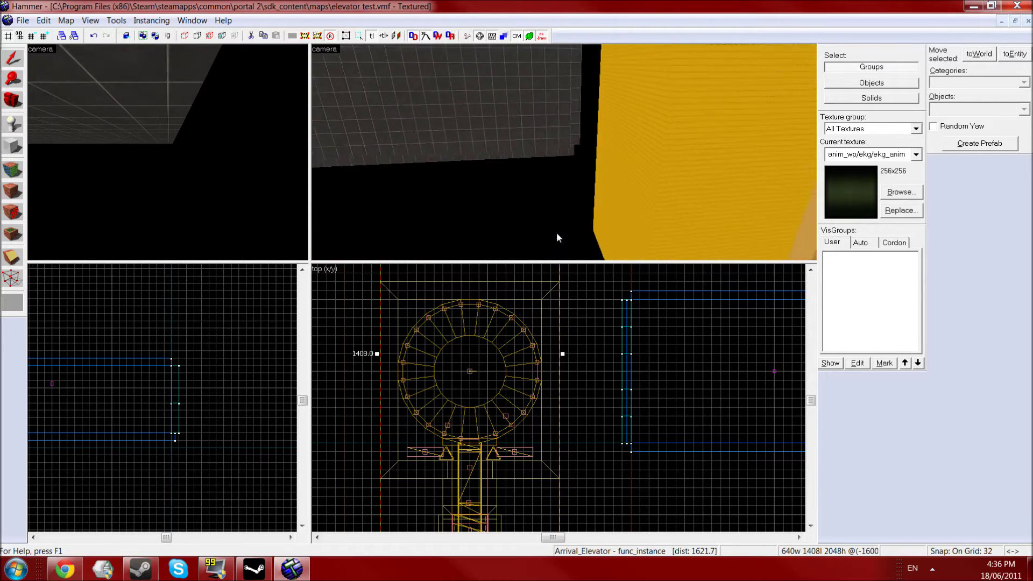
key("w")
key("Up")
key("Right")
key("Down")
key("w")
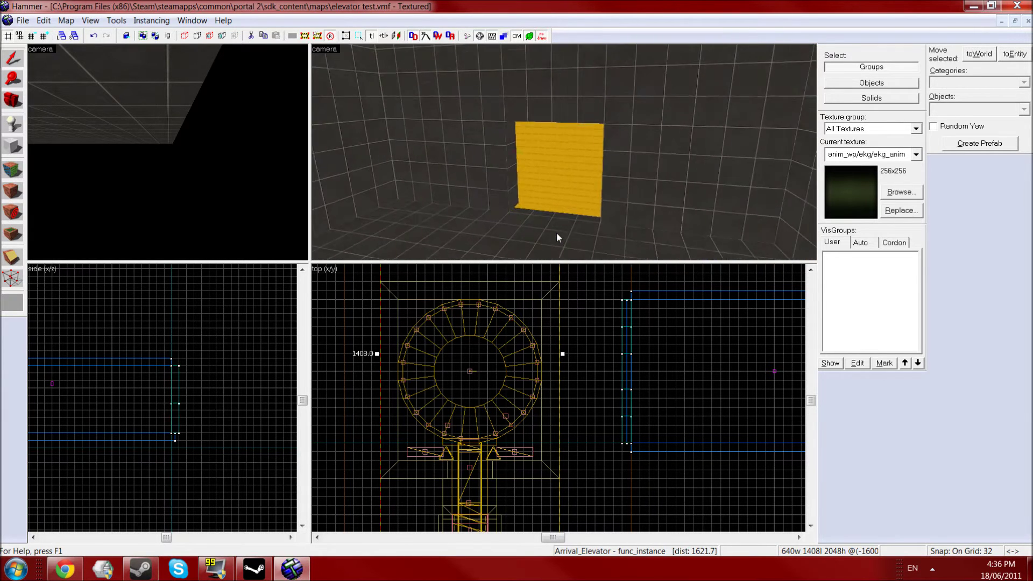
key("a")
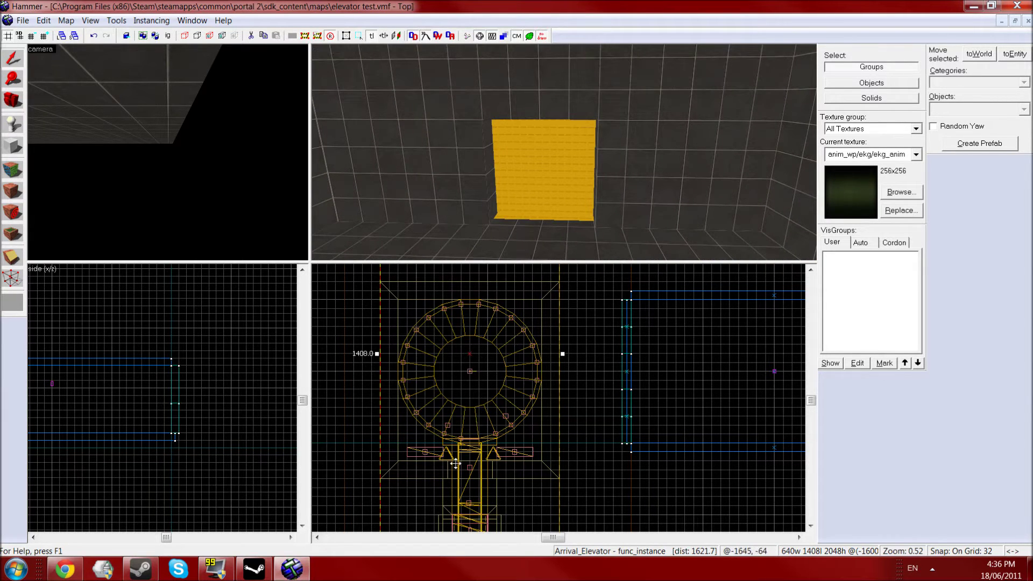
Step: Set the elevator instance's Pitch Yaw Roll to -0 90 0 and move it so its corridor end meets the doorway
left_click_drag(453, 463, 495, 368)
key("alt+Return")
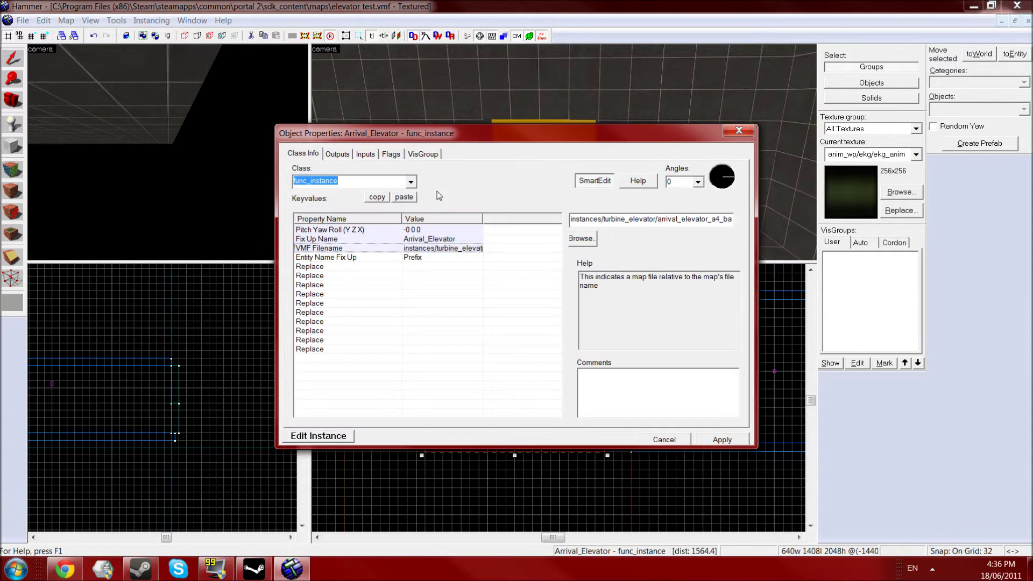
left_click(430, 230)
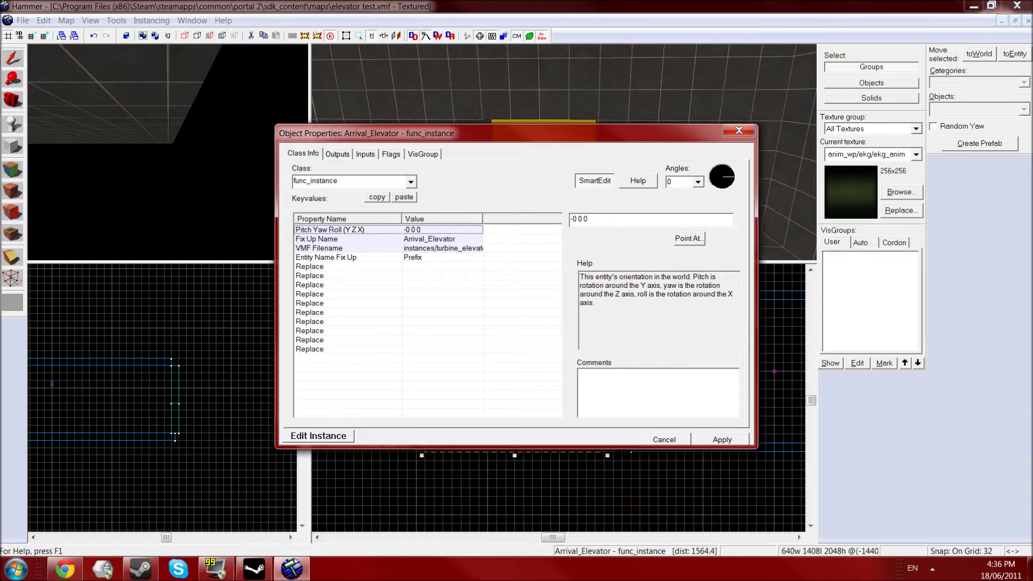
type("9")
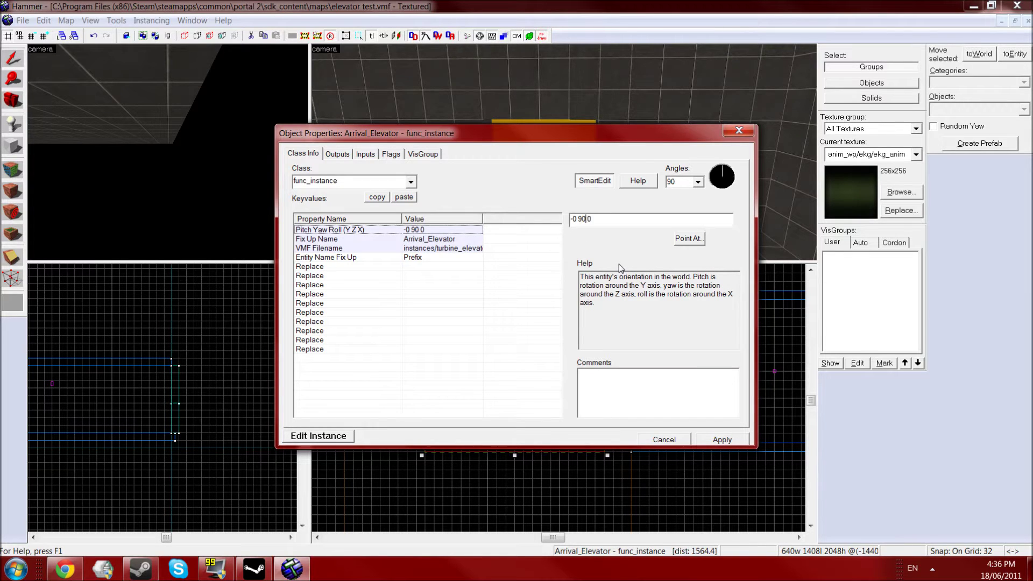
key("Return")
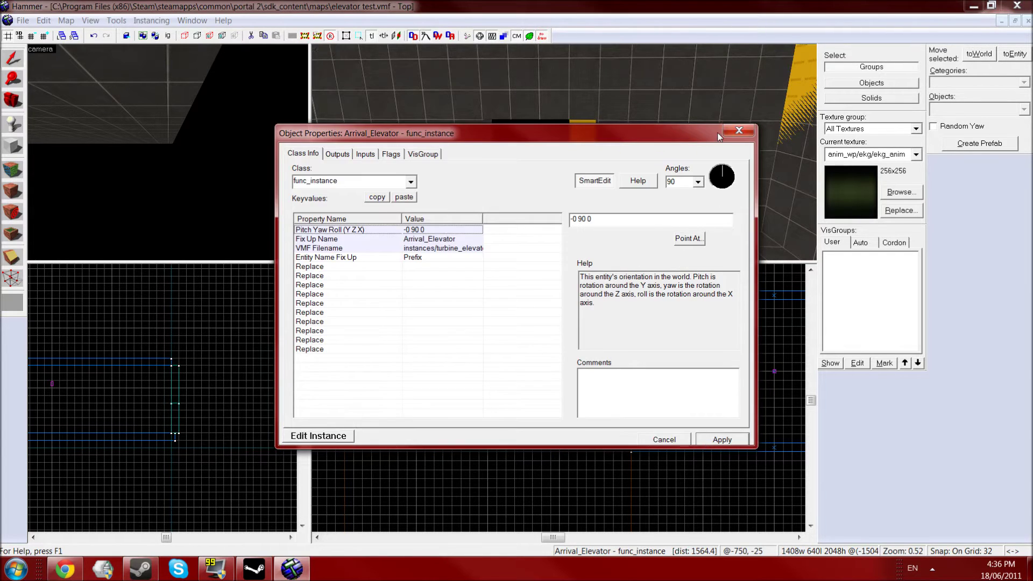
left_click(731, 131)
left_click_drag(544, 297, 483, 393)
scroll(484, 393, "up", 6)
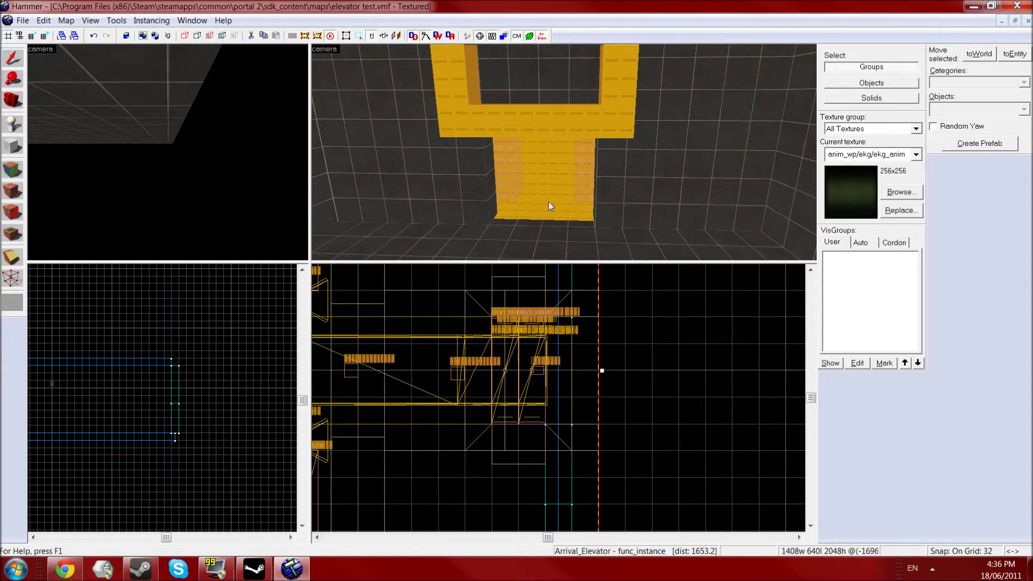
Step: Lower the elevator instance in the side view and back it out of the room on an 8-unit grid to align with the doorway
key("Left")
key("Left")
key("Left")
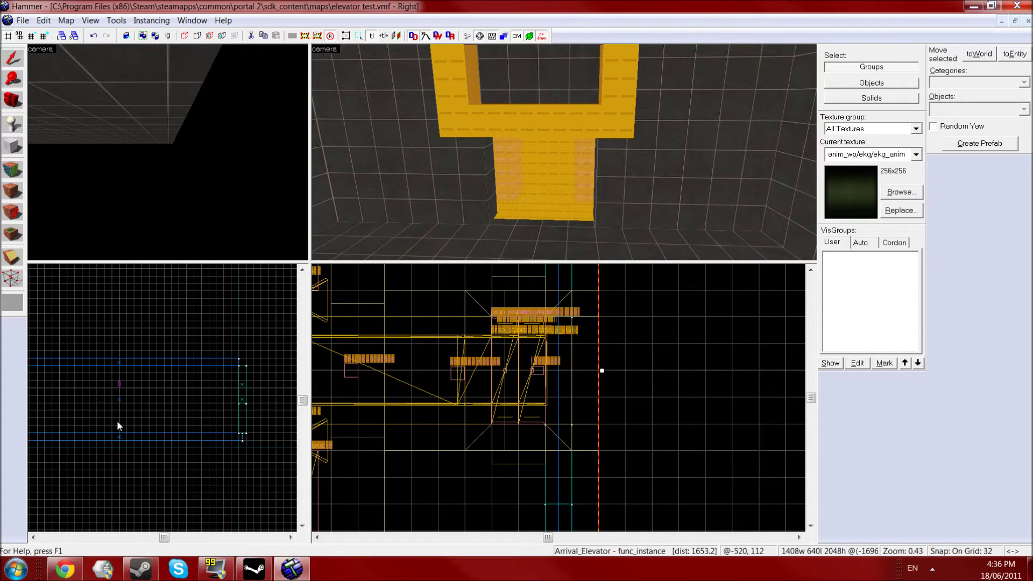
scroll(177, 401, "up", 4)
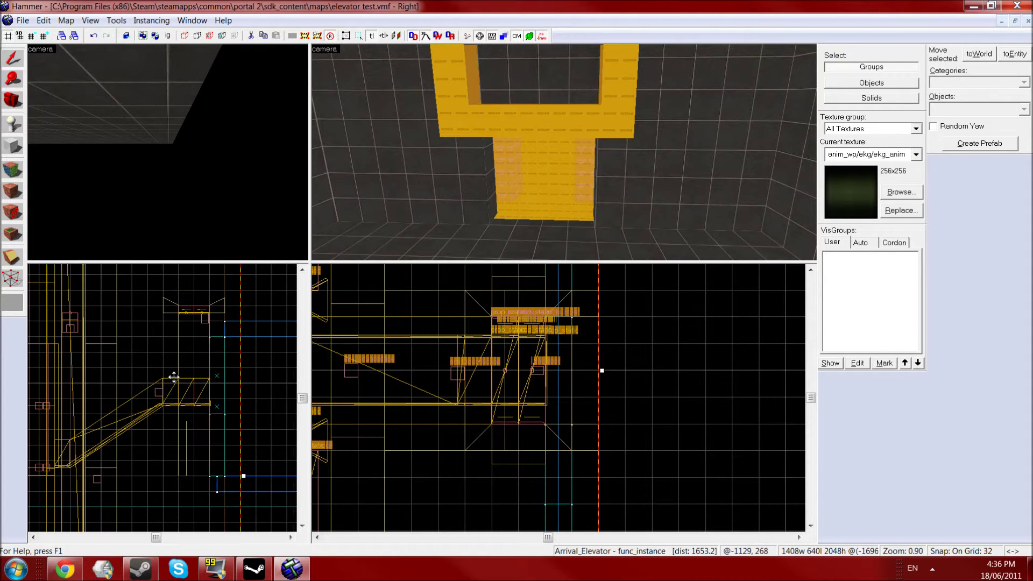
left_click_drag(187, 347, 188, 457)
key("bracketleft")
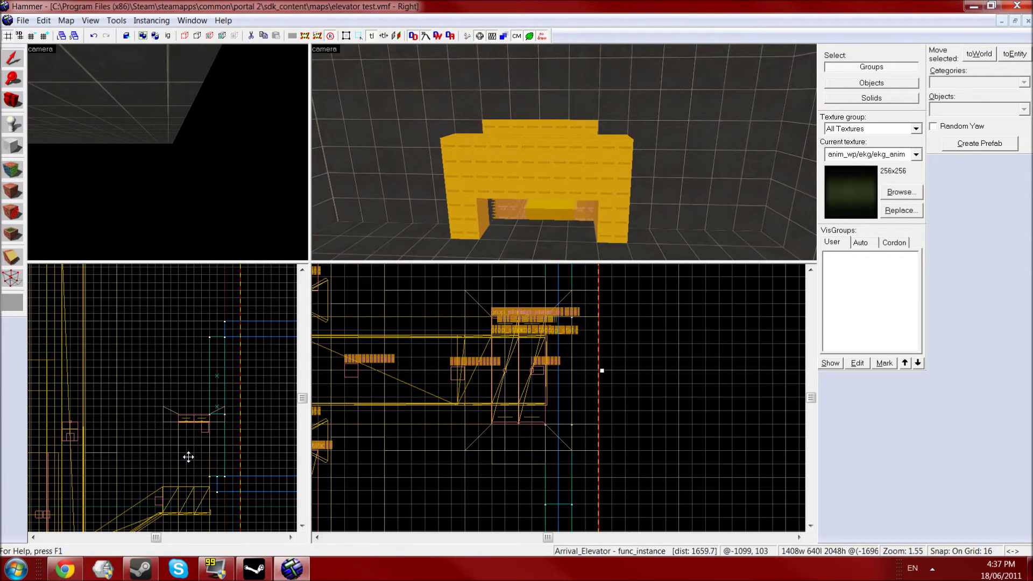
key("bracketleft")
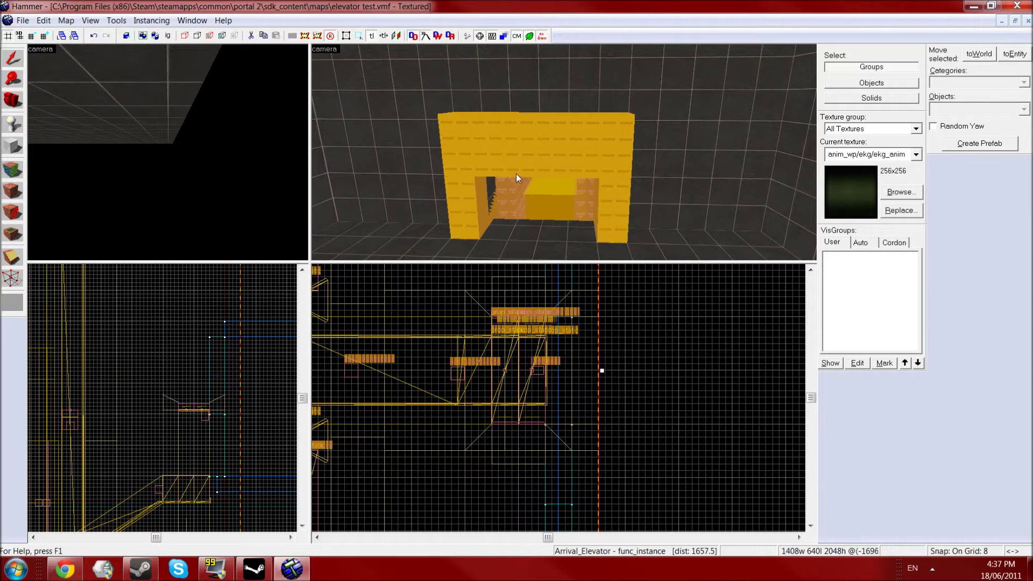
left_click_drag(182, 492, 169, 469)
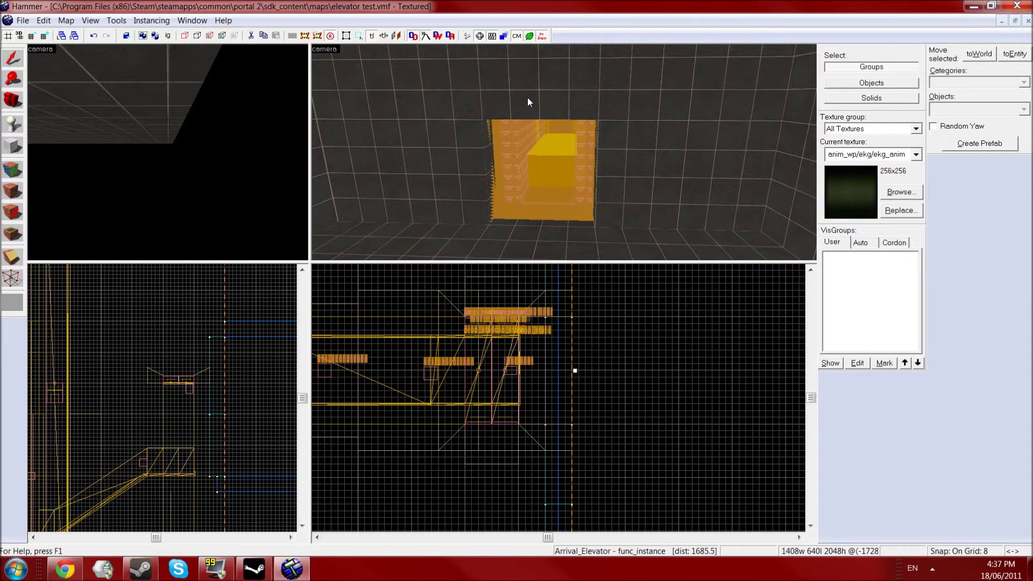
Step: Reduce the grid to 1 unit, nudge the elevator instance 1 unit away from the room, and deselect it after checking the doorway
key("w")
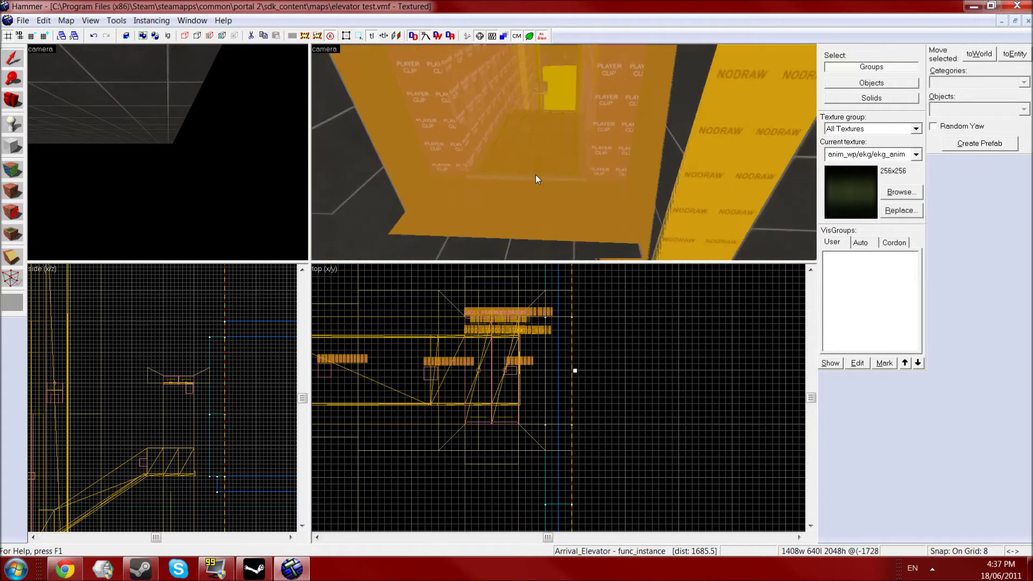
scroll(535, 174, "up", 8)
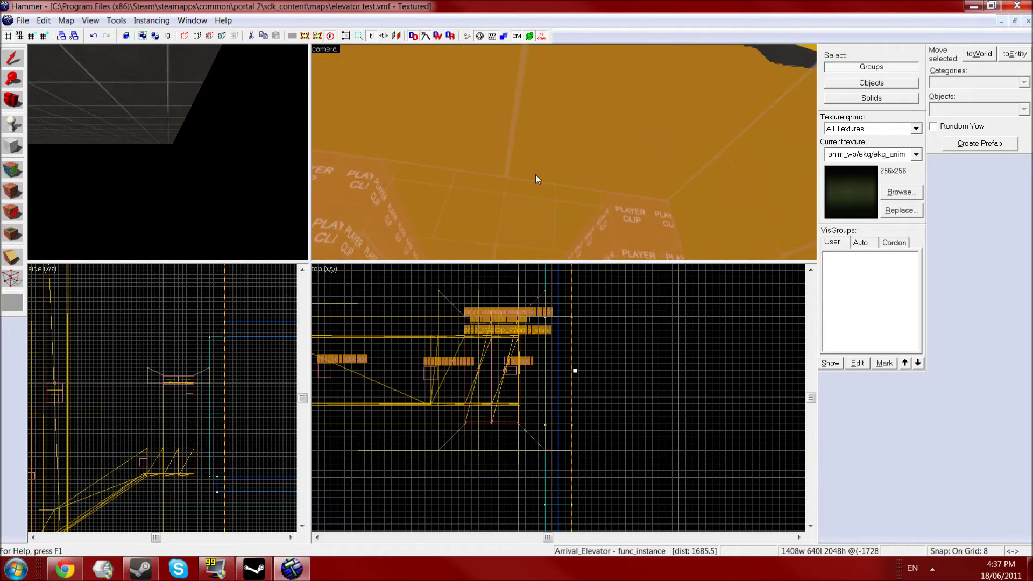
scroll(535, 175, "up", 8)
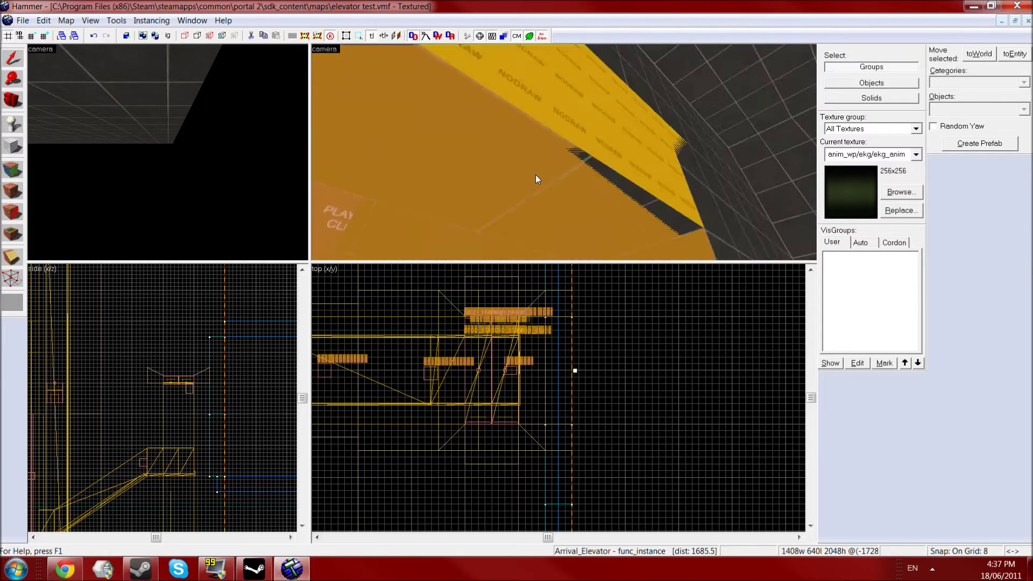
scroll(535, 175, "down", 10)
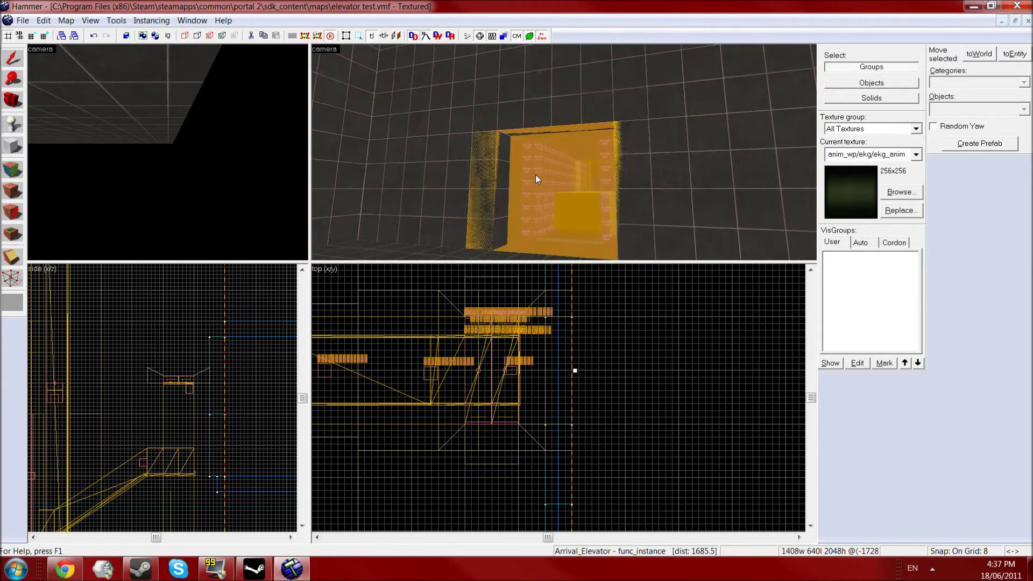
scroll(535, 174, "down", 5)
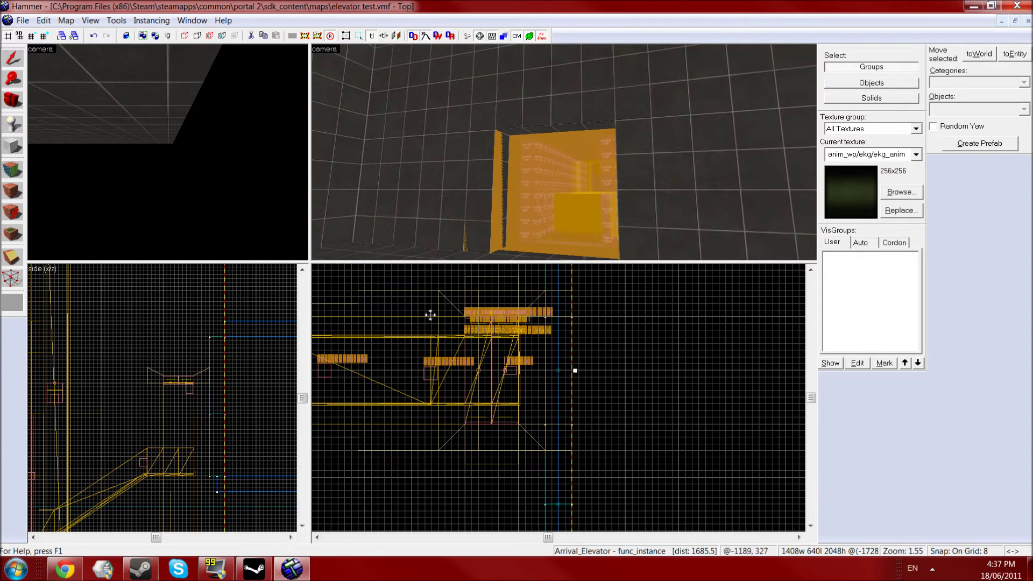
scroll(189, 470, "up", 7)
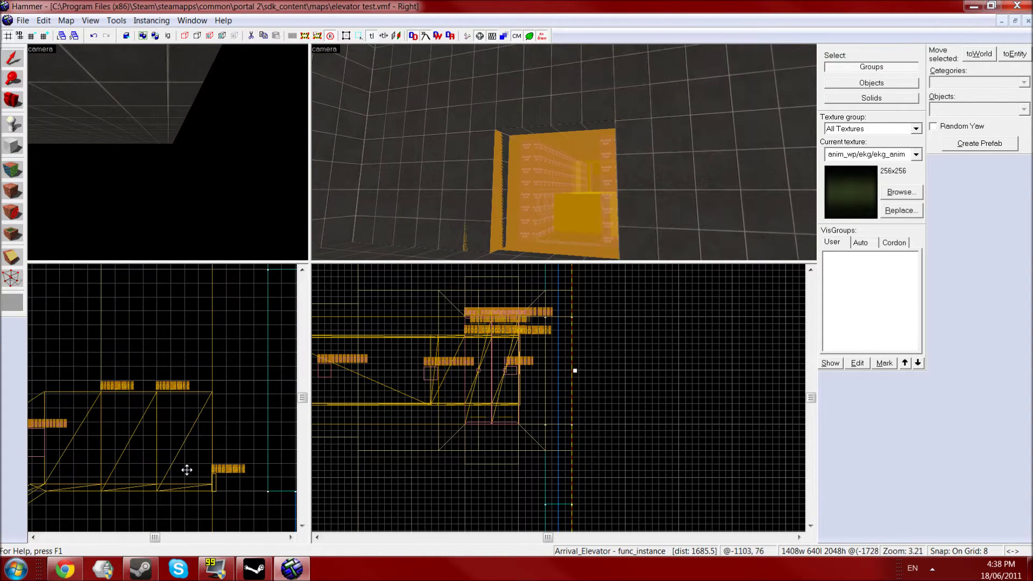
key("bracketleft")
key("bracketleft")
key("bracketleft")
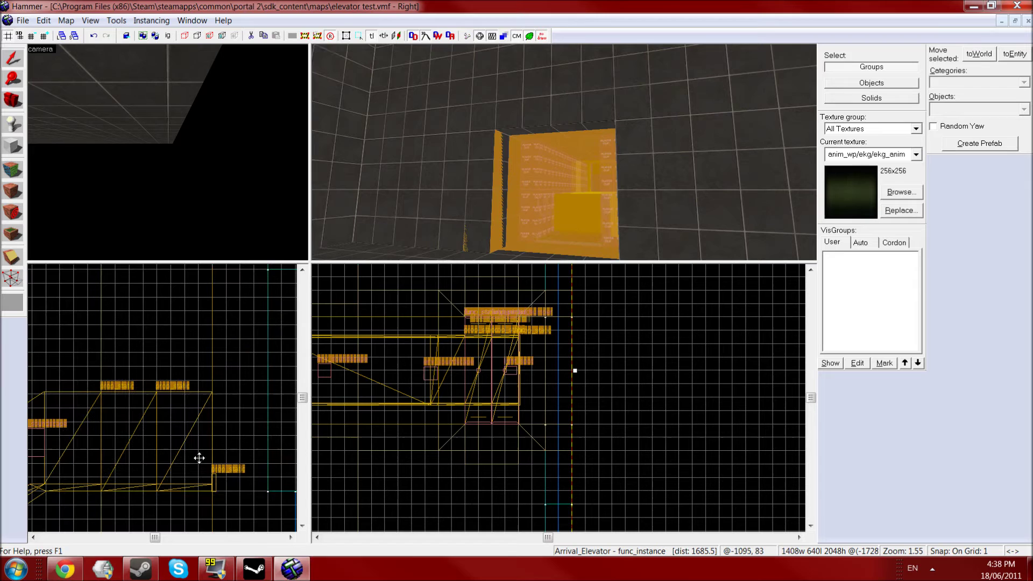
scroll(198, 457, "up", 5)
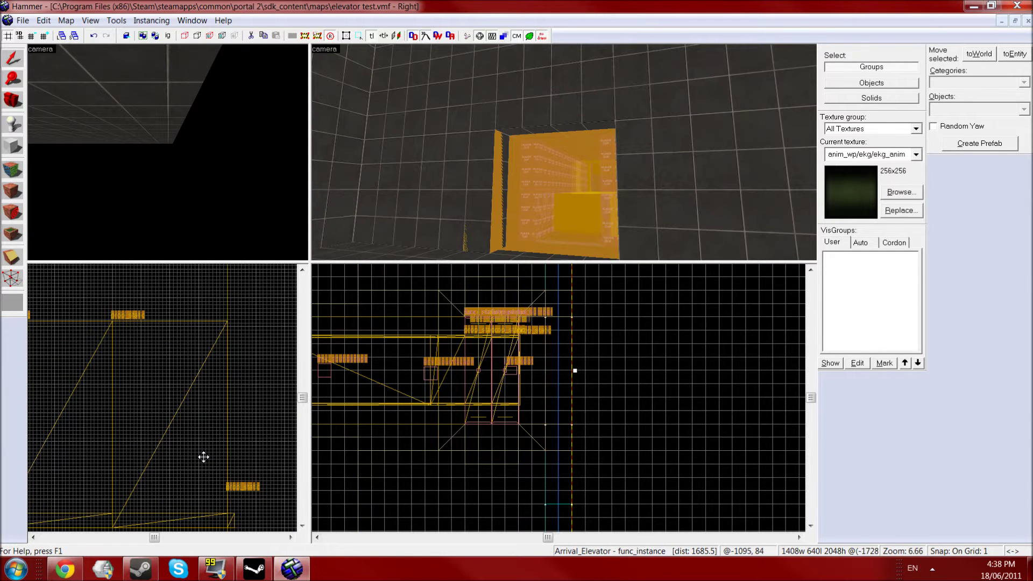
scroll(580, 166, "up", 5)
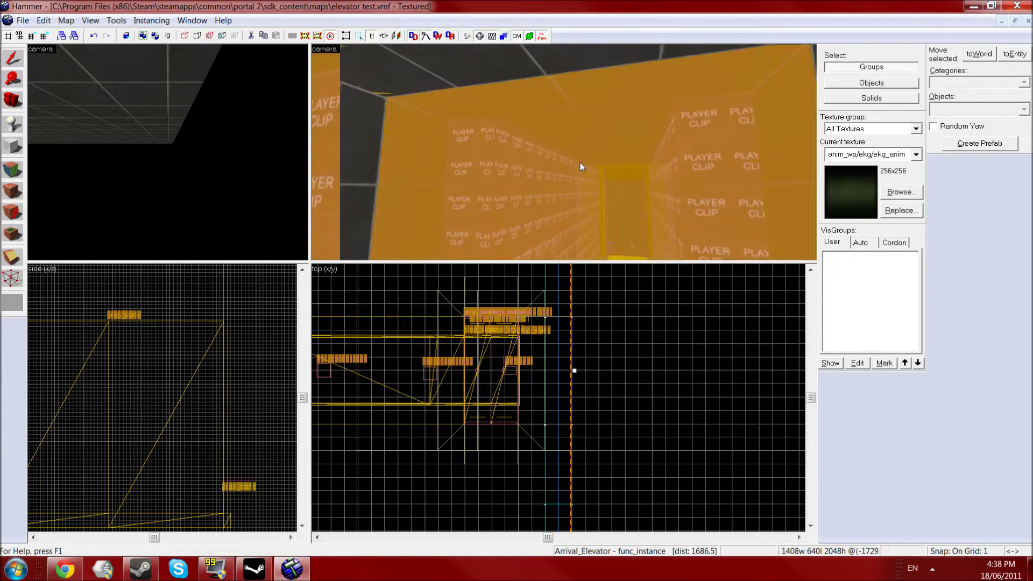
scroll(580, 163, "down", 5)
scroll(580, 163, "up", 5)
scroll(580, 164, "down", 3)
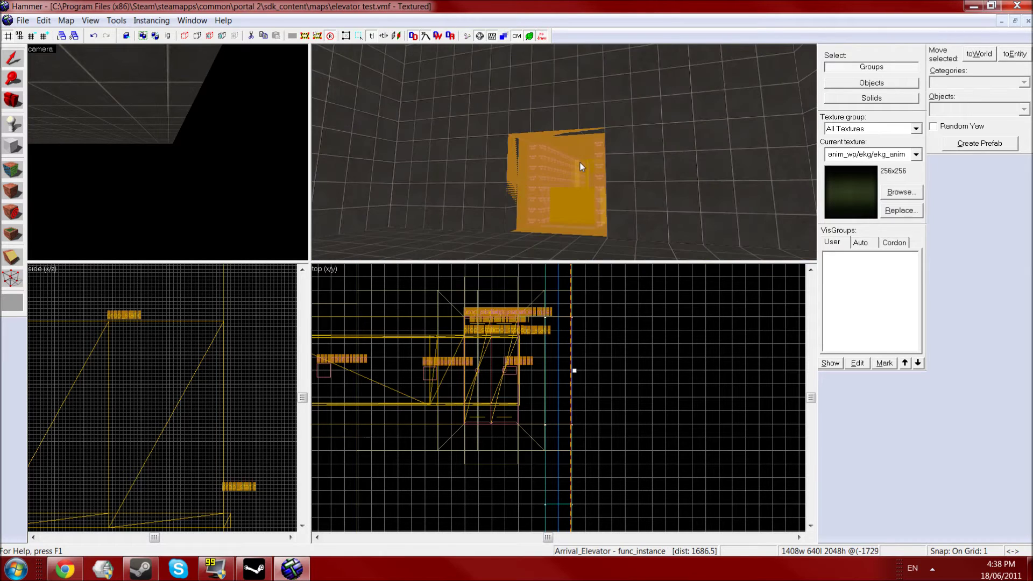
scroll(580, 163, "up", 3)
left_click(627, 349)
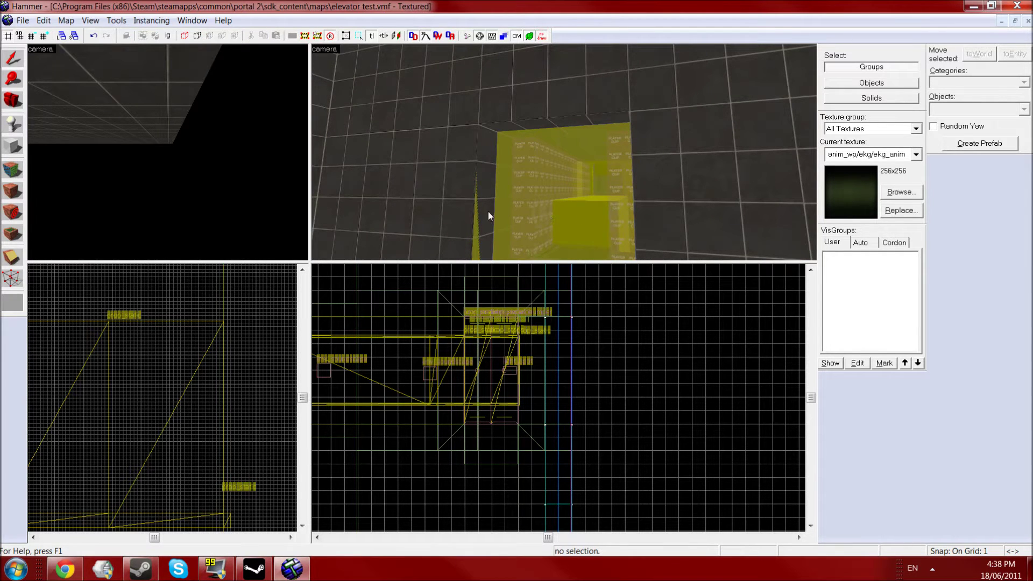
Step: Place a new point entity on the floor in front of the room's second, empty doorway
key("Left")
key("w")
key("Down")
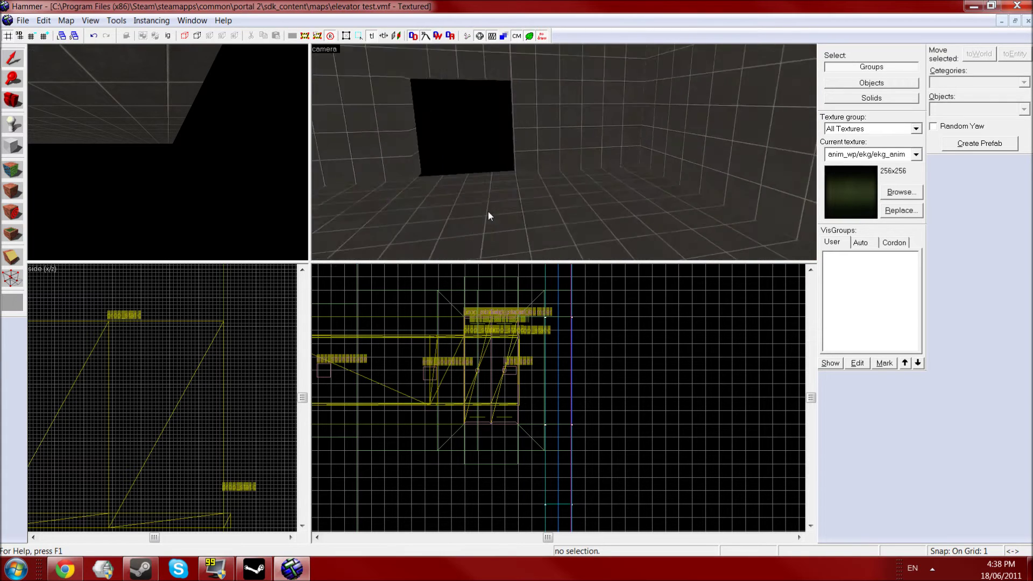
key("Left")
key("Up")
key("w")
key("Down")
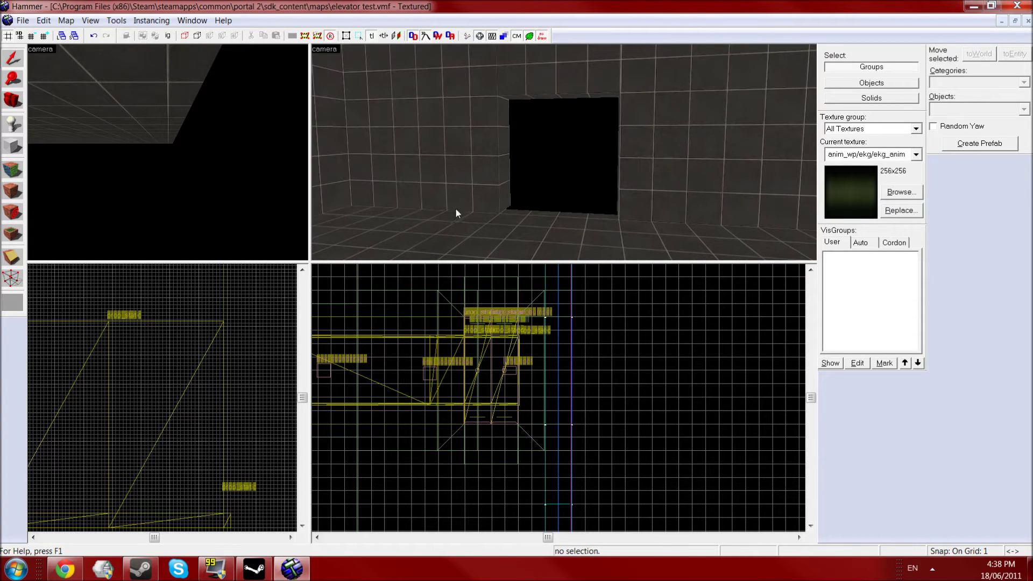
left_click(13, 100)
left_click(552, 220)
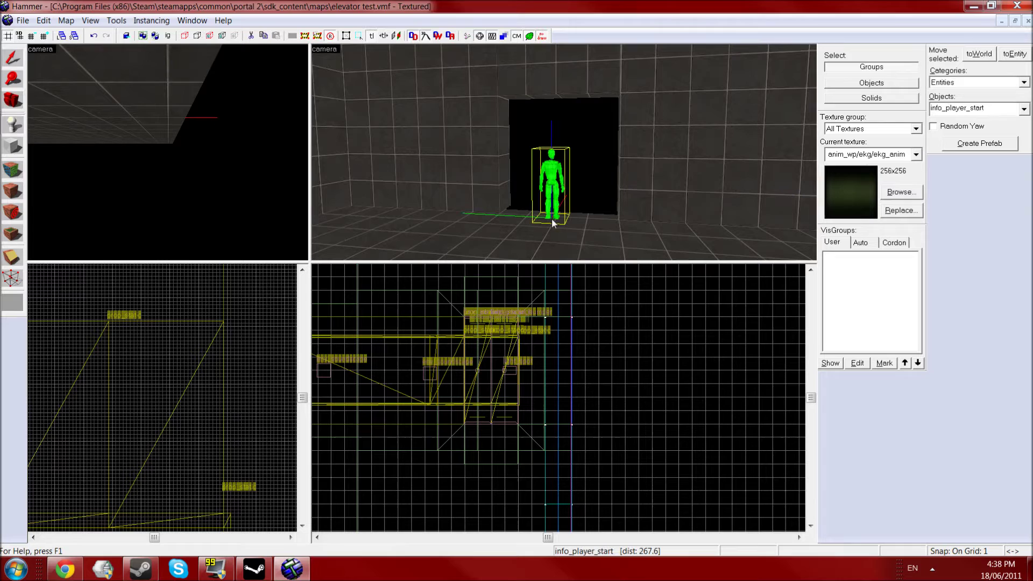
key("shift+s")
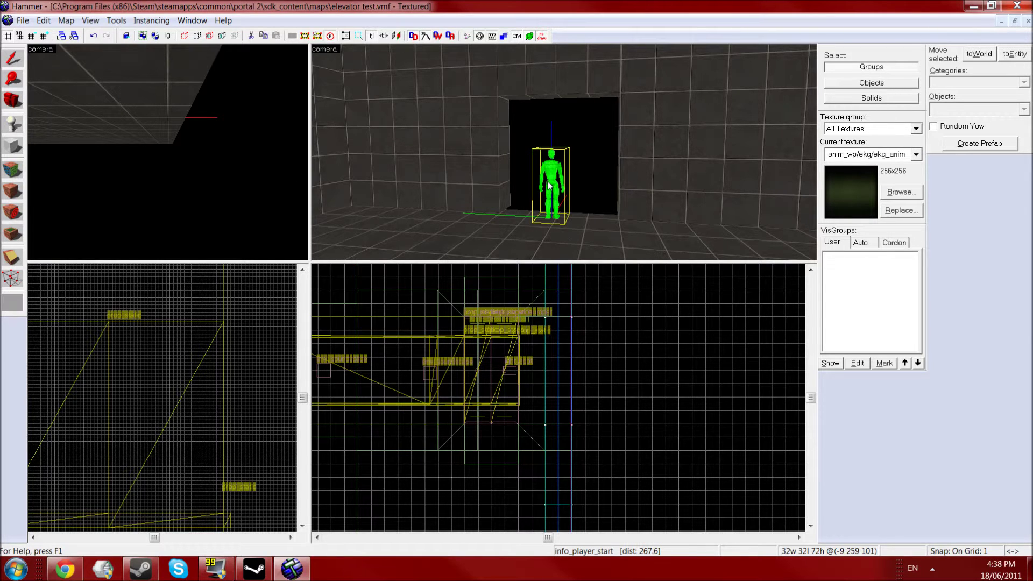
Step: Change the new entity's class to func_instance
double_click(549, 186)
type("func")
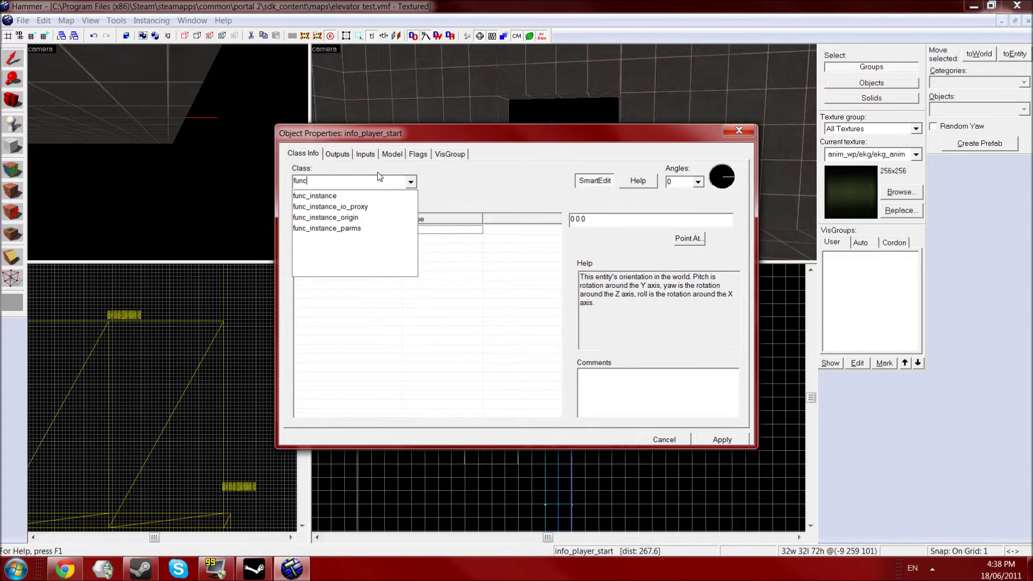
type("_instance")
key("Return")
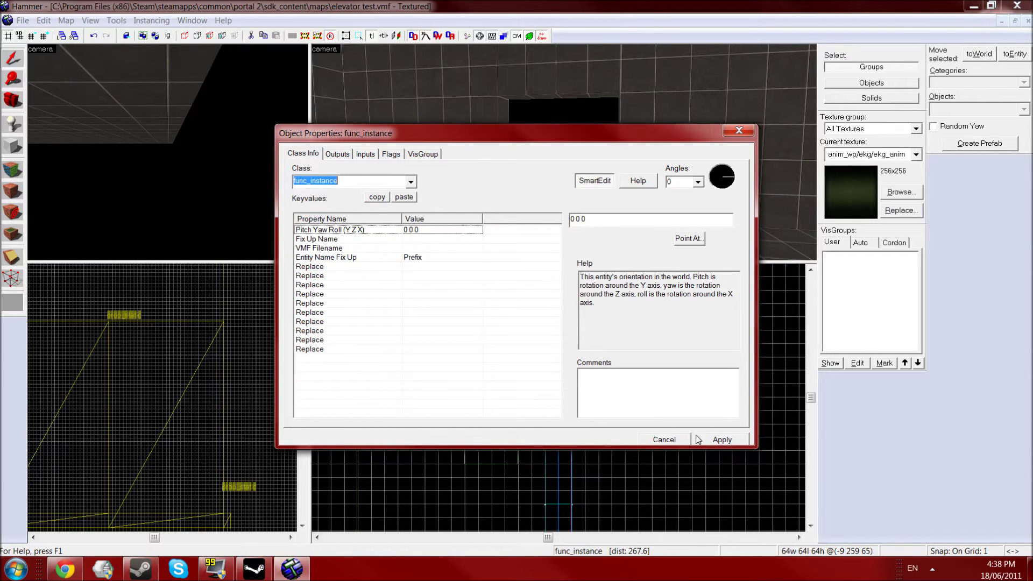
Step: Set the instance's Fix Up Name to Exit_Elevator
left_click(403, 239)
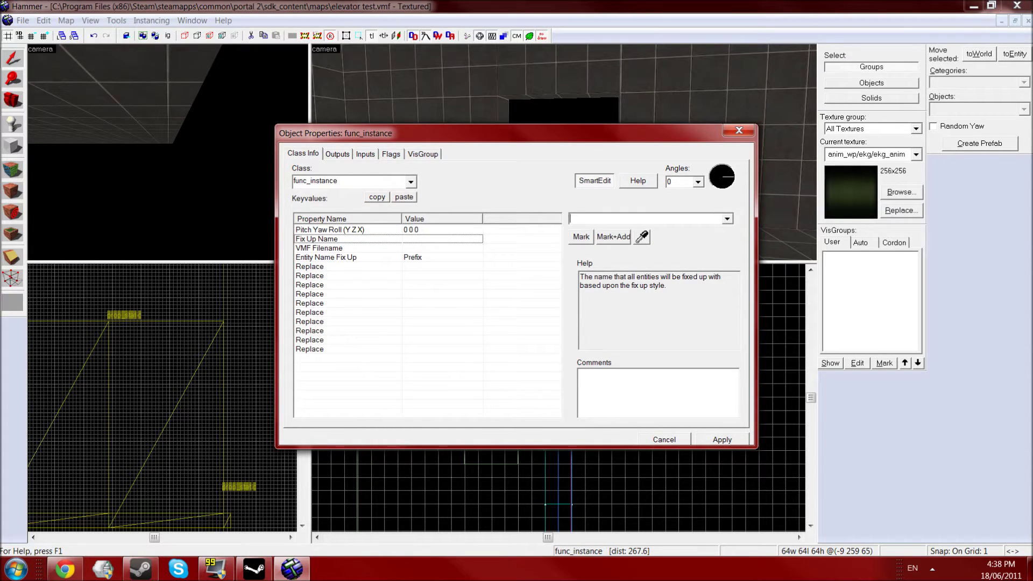
left_click(594, 219)
type("Exit_")
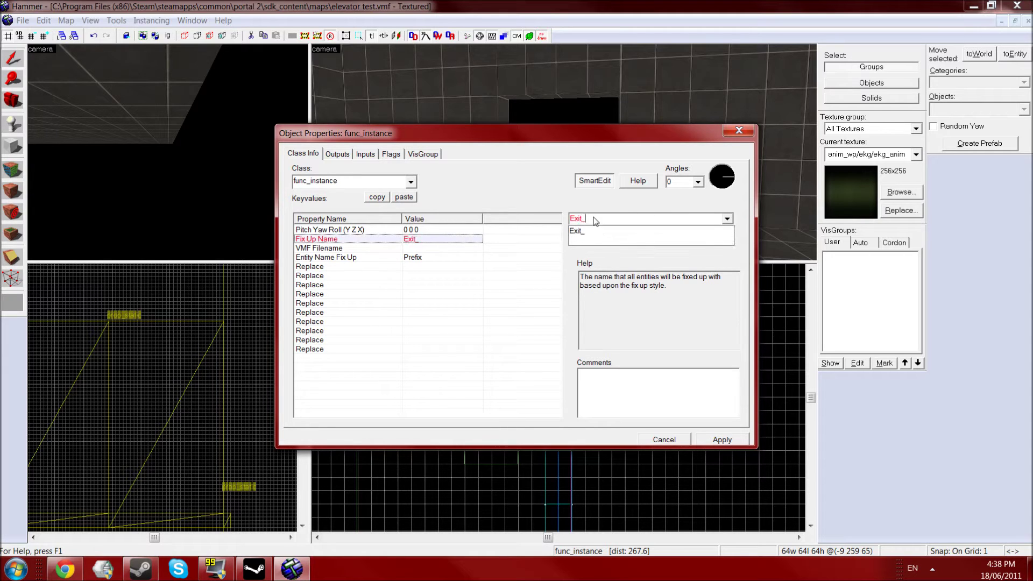
type("Elevat")
key("BackSpace")
type("or")
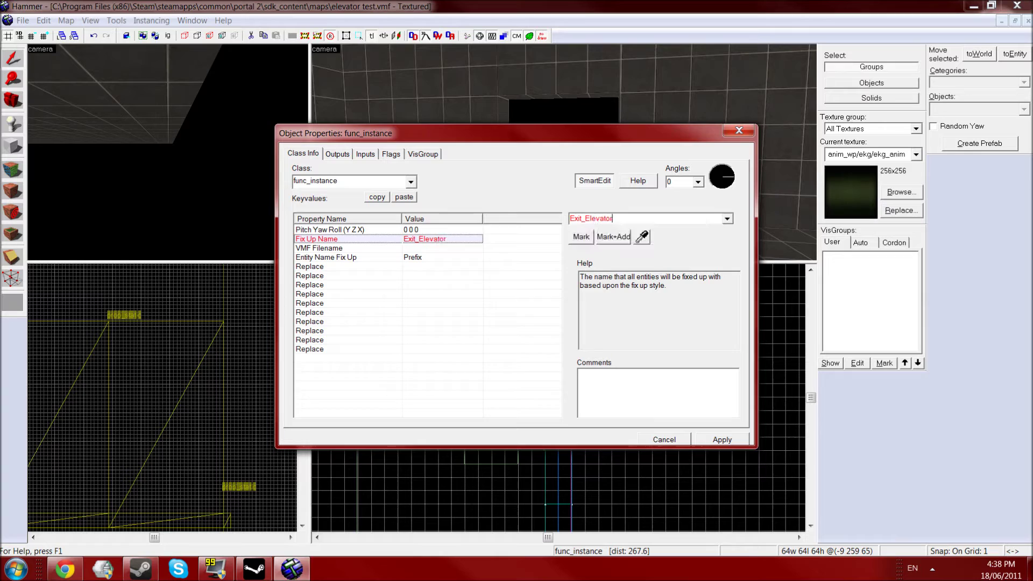
key("Return")
Step: Load departure_elevator_a4_base.vmf from the turbine_elevator instances folder as the VMF Filename, apply it and close the properties
left_click(452, 248)
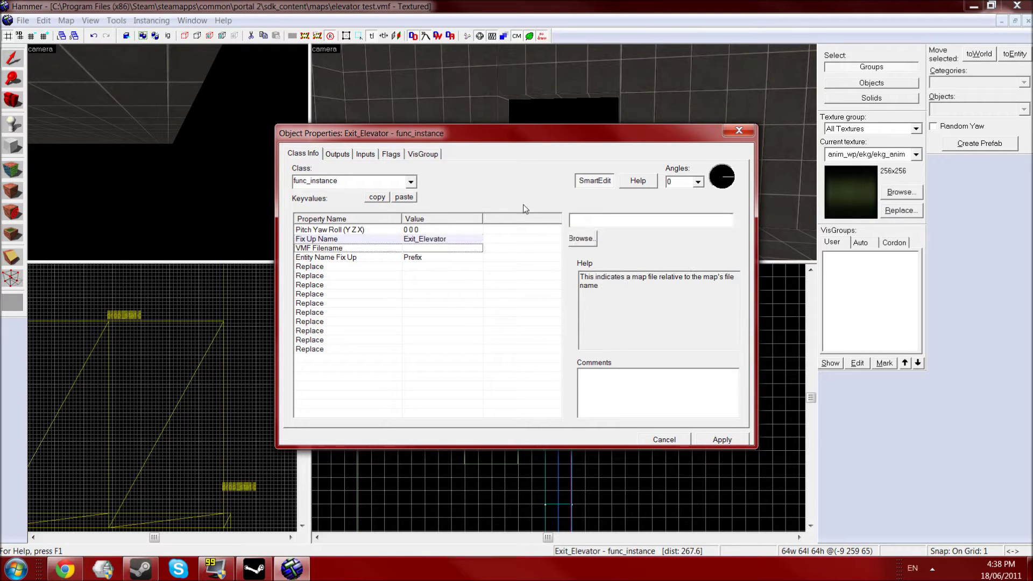
left_click(582, 239)
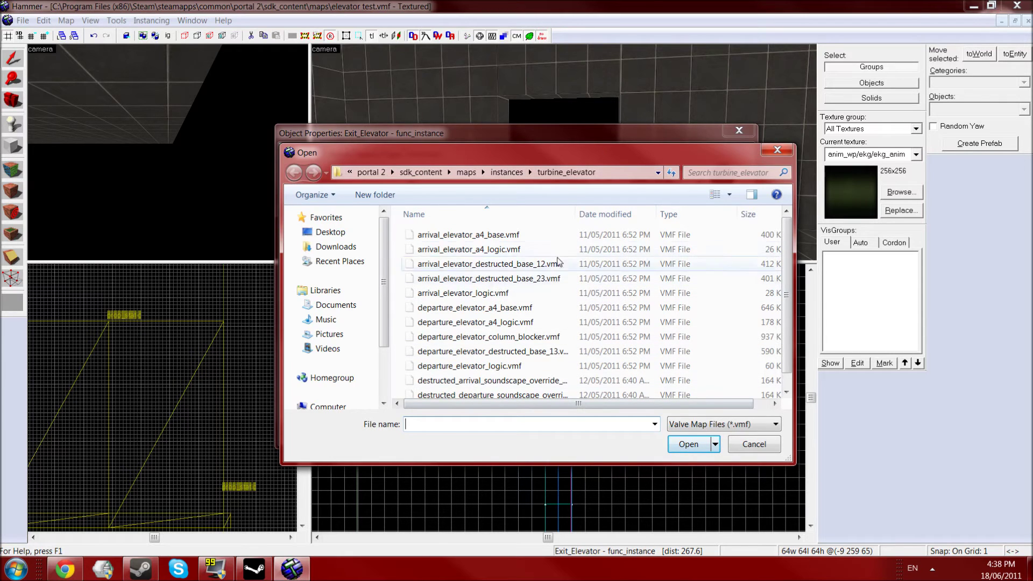
double_click(509, 309)
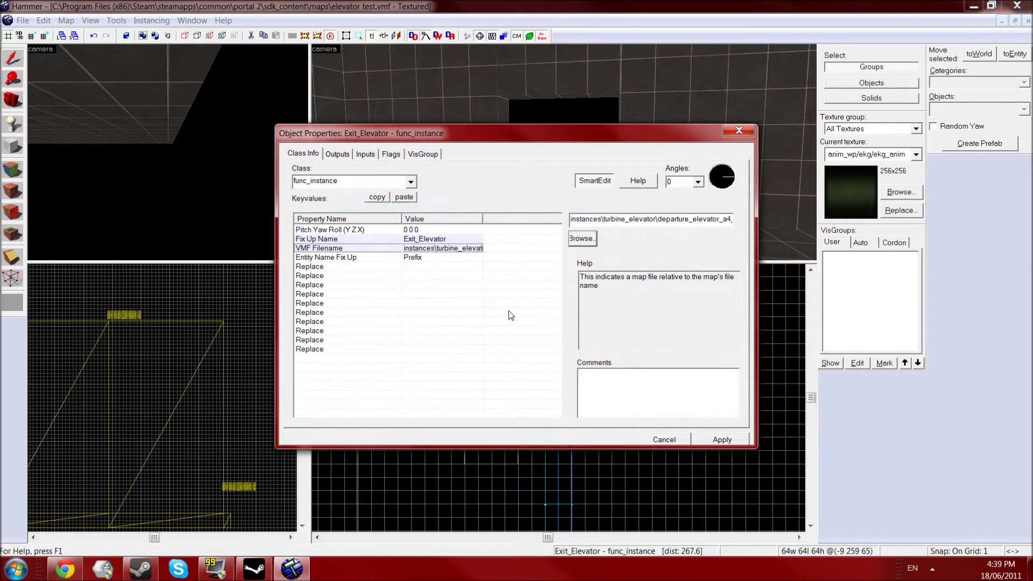
left_click(731, 442)
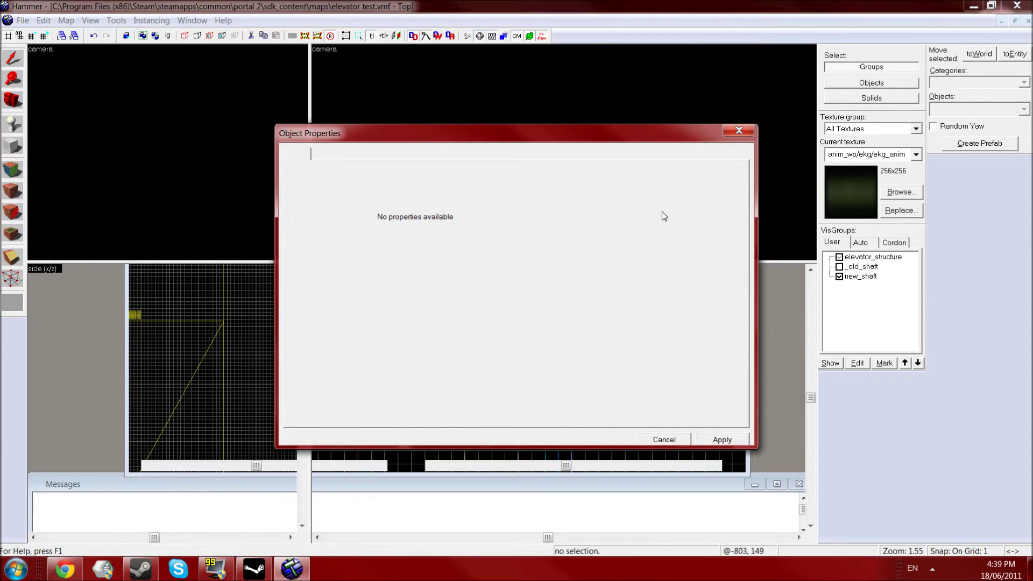
left_click(744, 131)
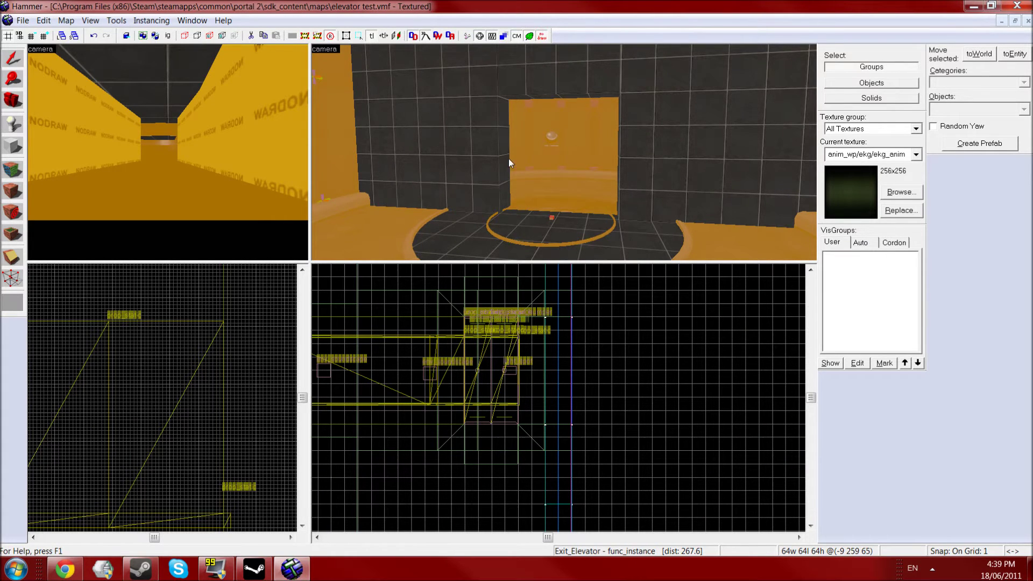
Step: Select the exit elevator instance in the top view and move it outside the room beyond the second doorway
scroll(543, 148, "down", 7)
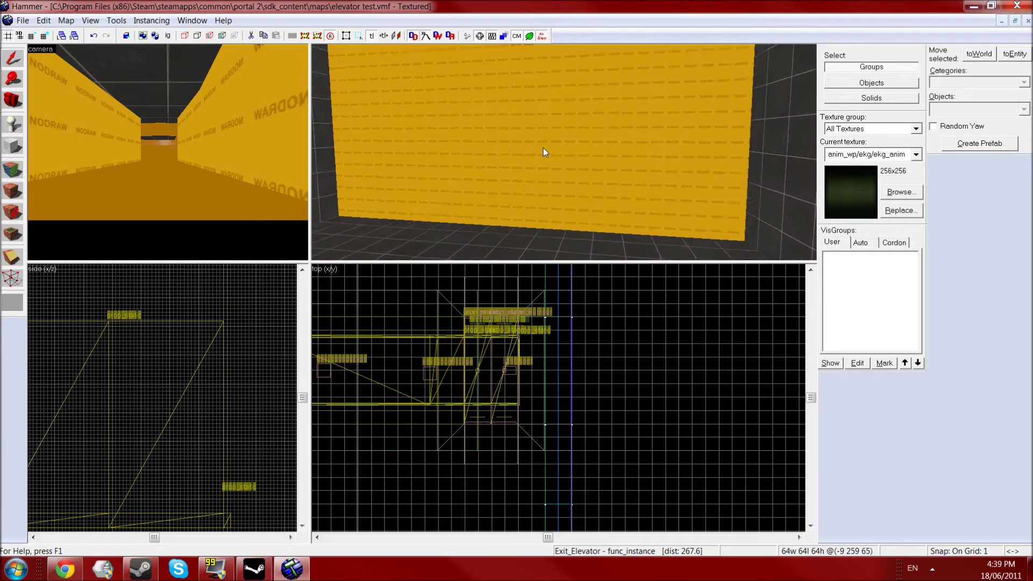
scroll(455, 350, "down", 4)
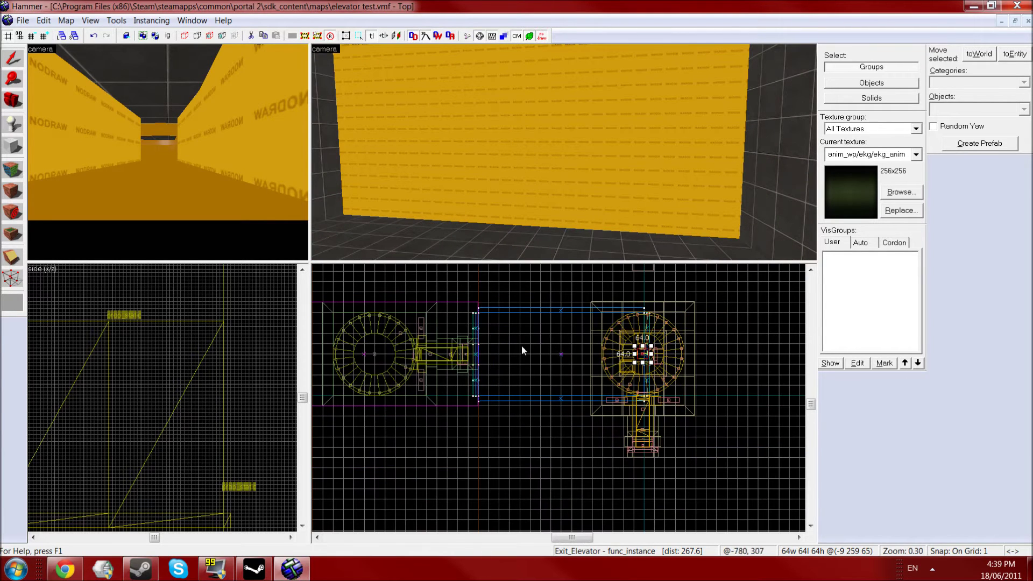
left_click(701, 393)
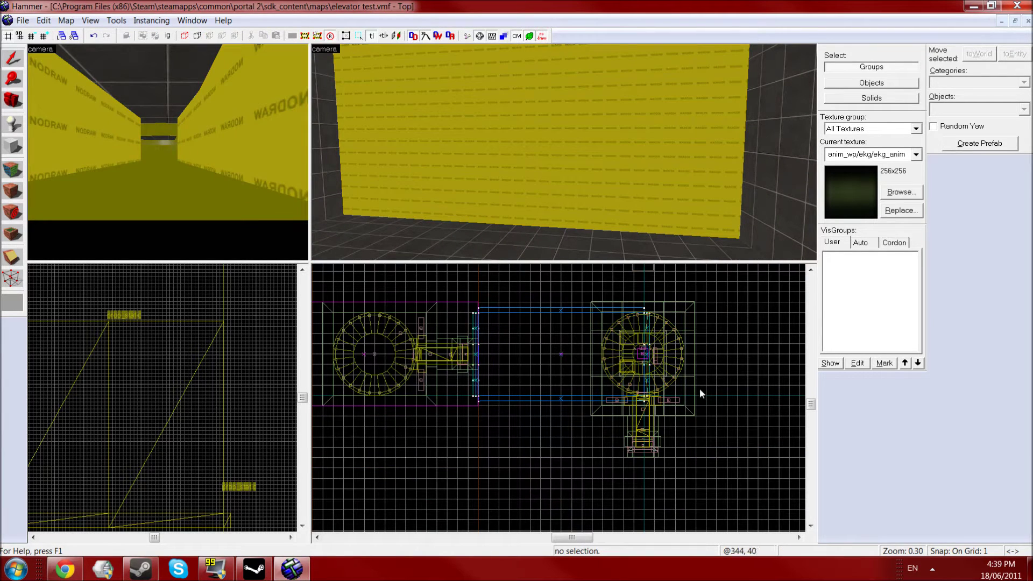
left_click(621, 377)
left_click_drag(656, 351, 701, 347)
Step: Set the exit elevator instance's yaw to -90 so its corridor points toward the room
double_click(563, 160)
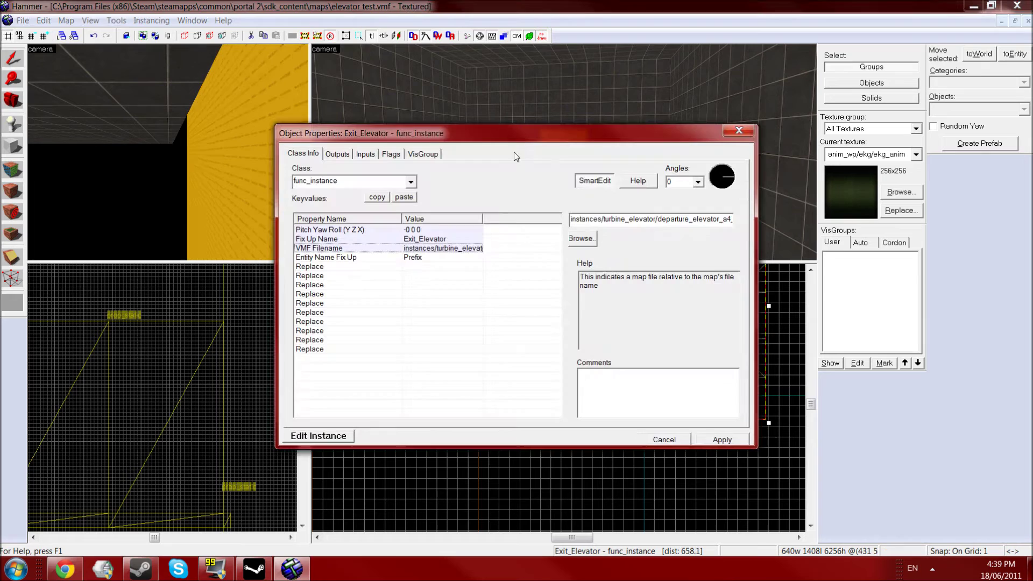
left_click(418, 230)
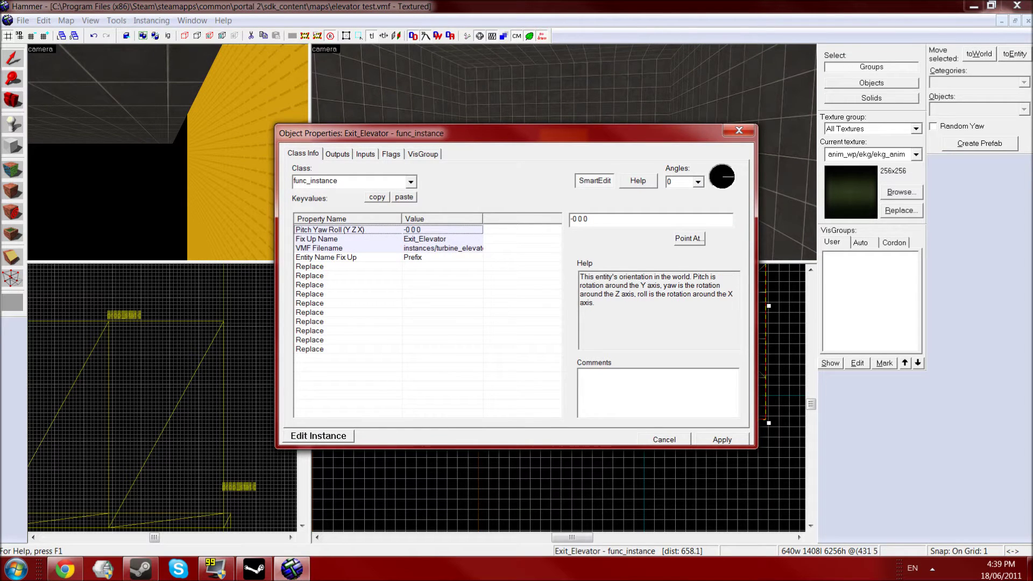
left_click(582, 218)
type("-90")
key("Return")
left_click(722, 440)
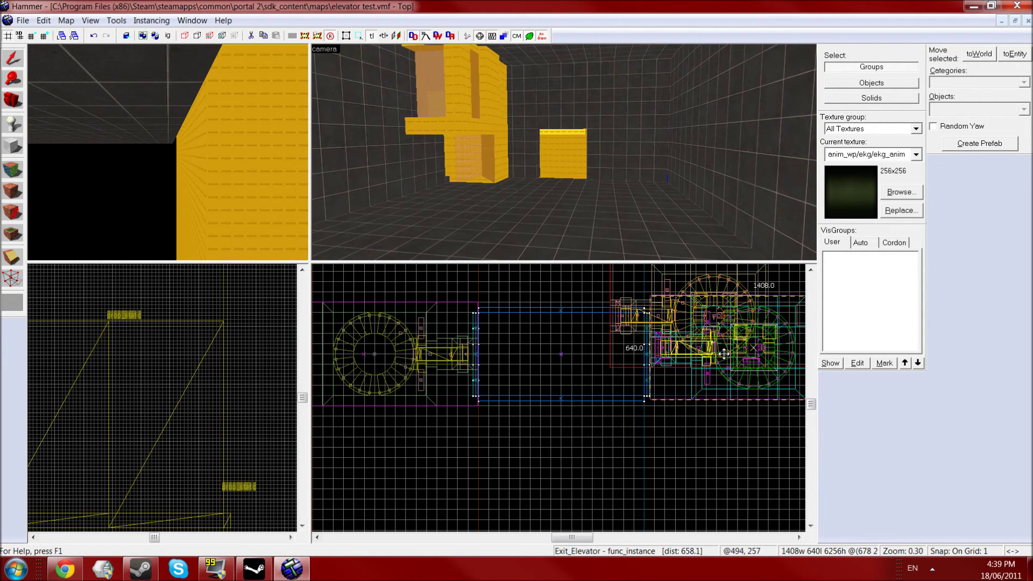
Step: Raise the grid to 32 units and move the exit elevator instance in the top view so its corridor meets the doorway wall
scroll(699, 356, "up", 6)
key("bracketright")
key("bracketright")
key("bracketright")
key("bracketright")
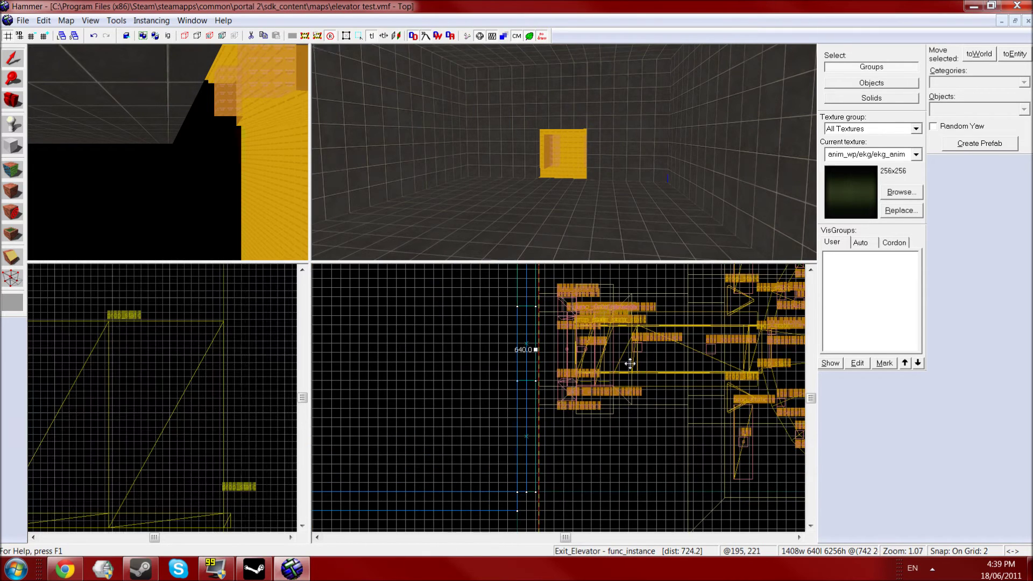
key("bracketright")
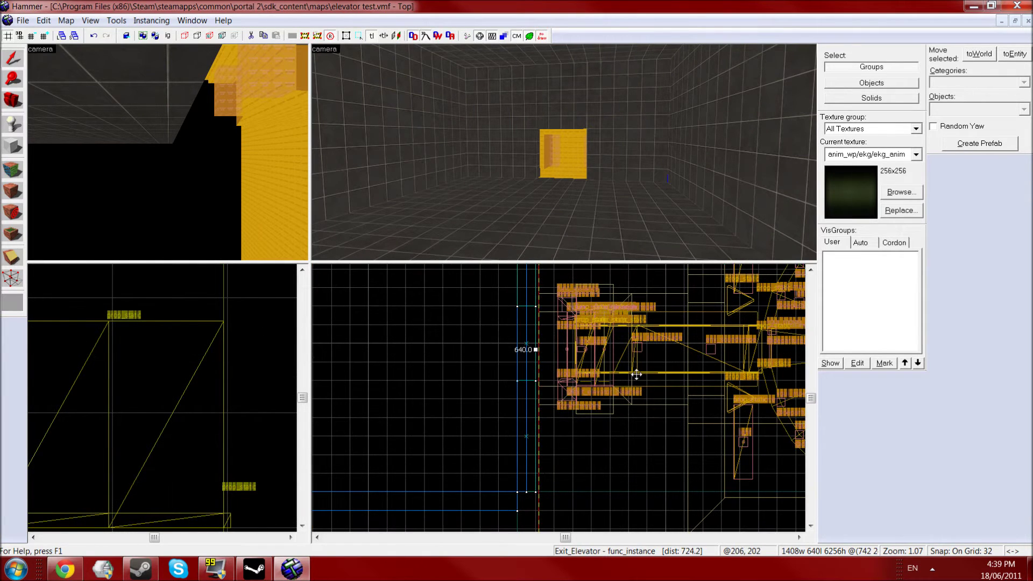
left_click_drag(633, 374, 612, 367)
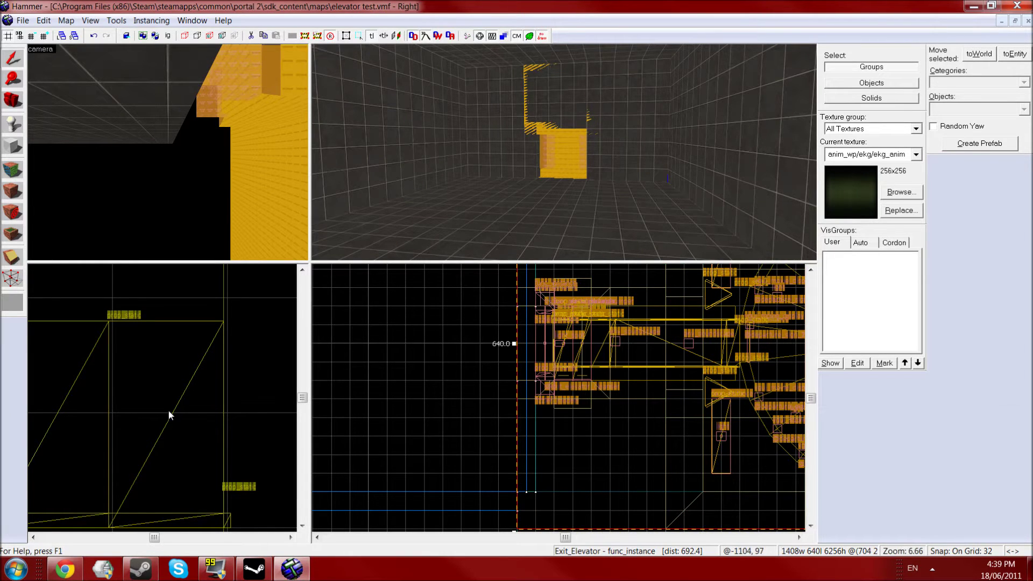
Step: Lower the exit elevator instance in the side view until its corridor opening lines up with the doorway
scroll(168, 414, "down", 5)
scroll(169, 414, "down", 6)
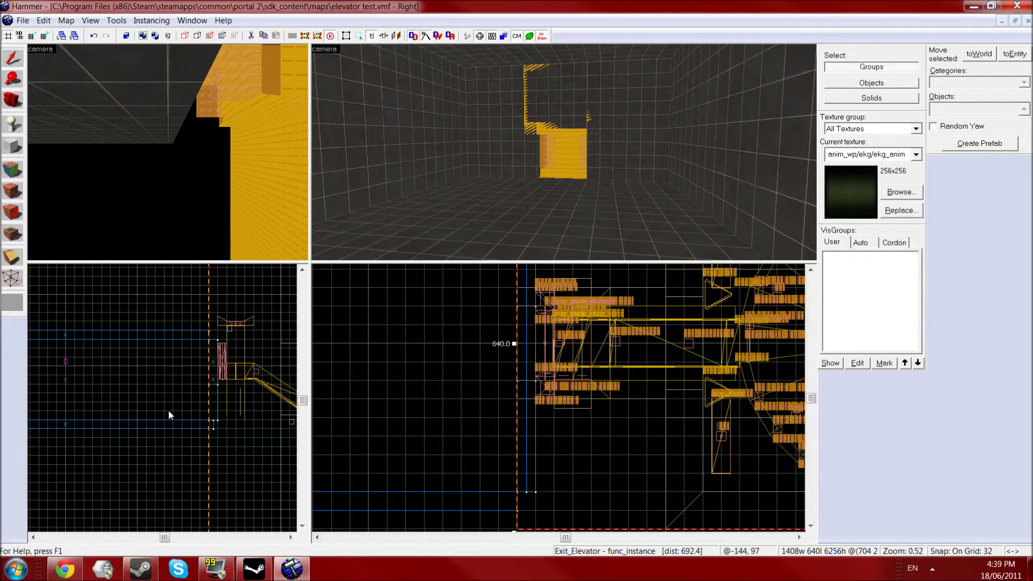
key("Right")
left_click_drag(189, 361, 190, 394)
scroll(583, 144, "up", 5)
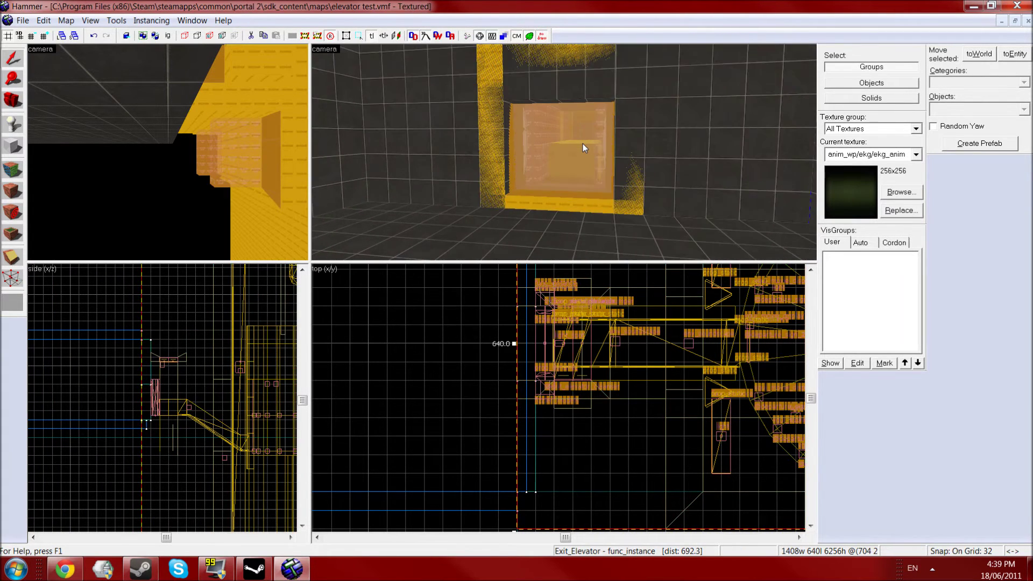
left_click_drag(199, 384, 191, 395)
Step: Reduce the grid to 2 units, nudge the exit elevator instance 2 units away from the room, and deselect it
key("bracketleft")
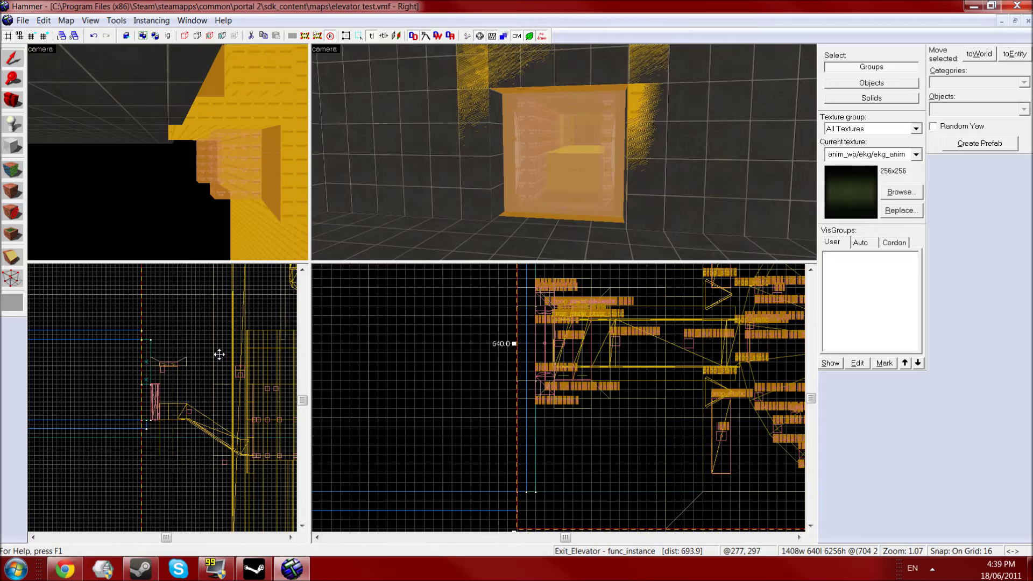
key("bracketleft")
key("bracketleft")
key("bracketleft")
scroll(137, 408, "up", 7)
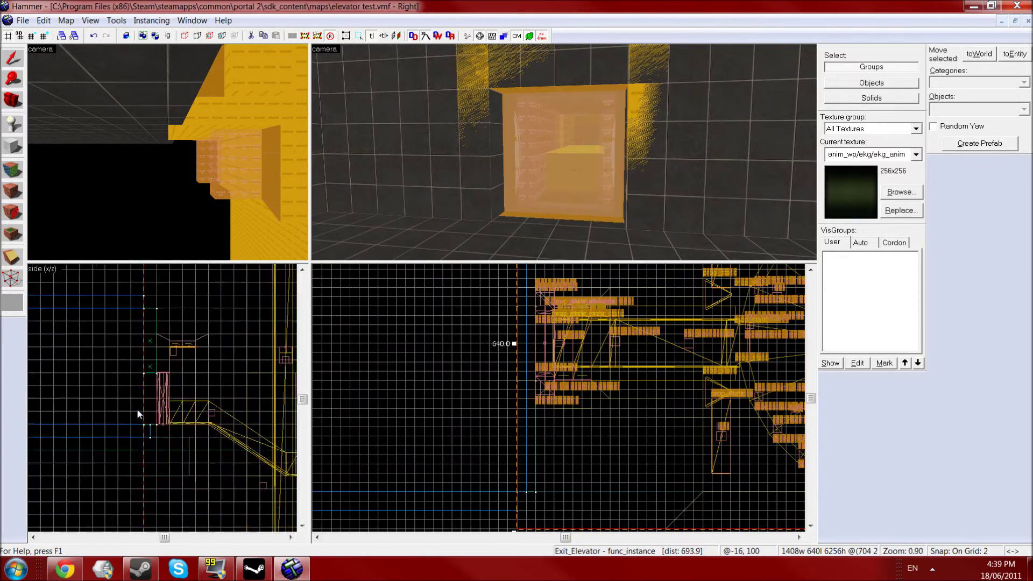
left_click_drag(205, 422, 207, 423)
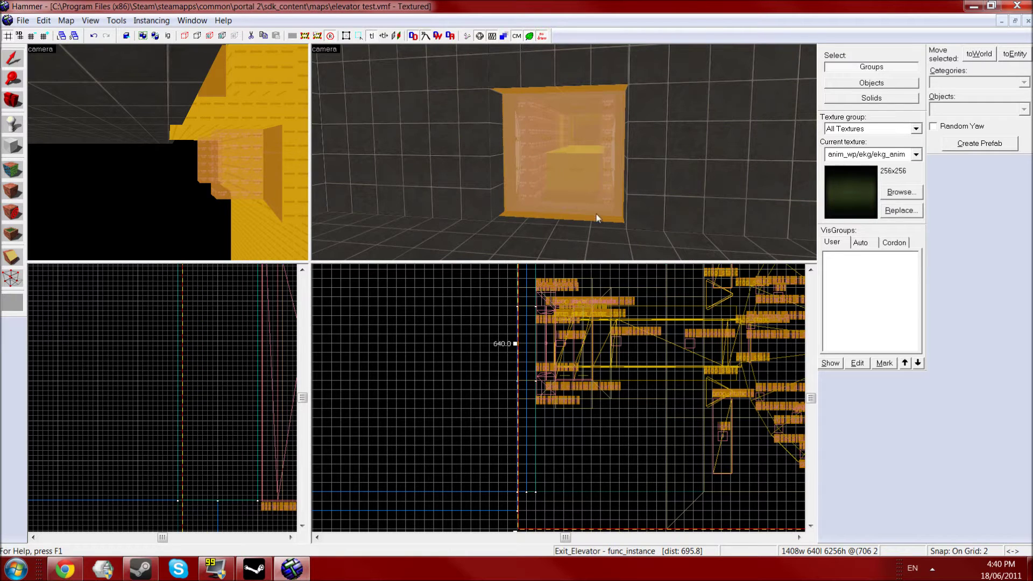
left_click(468, 523)
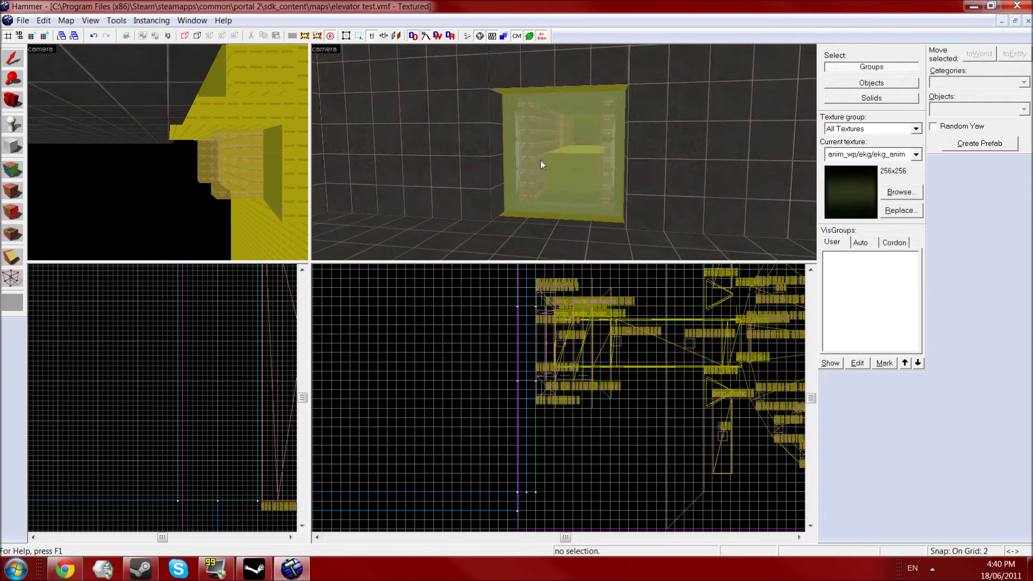
Step: Examine the room and both attached elevator shafts from outside in the 3D view
key("s")
key("Left")
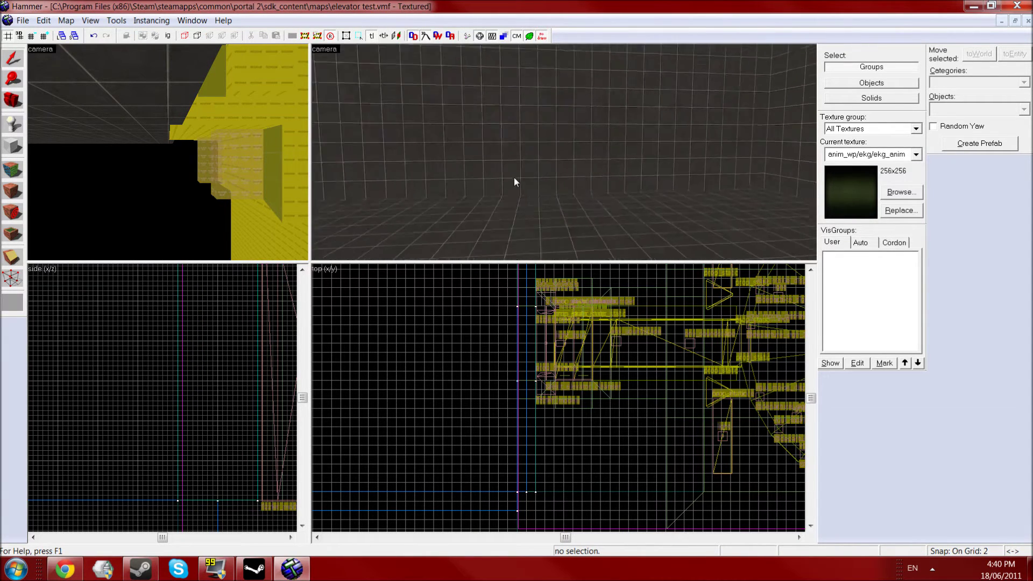
key("s")
key("Up")
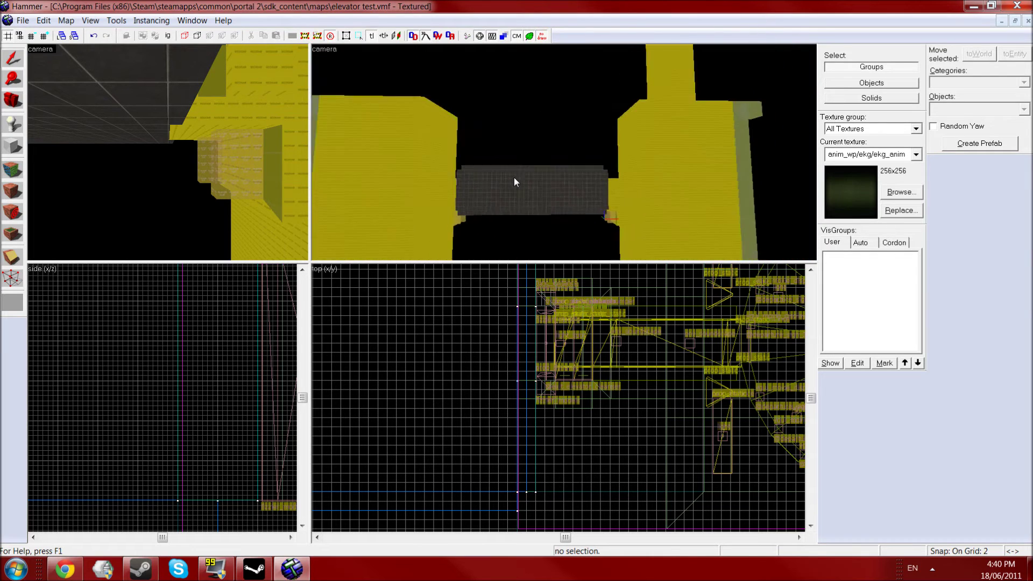
key("s")
key("Down")
key("Up")
key("Down")
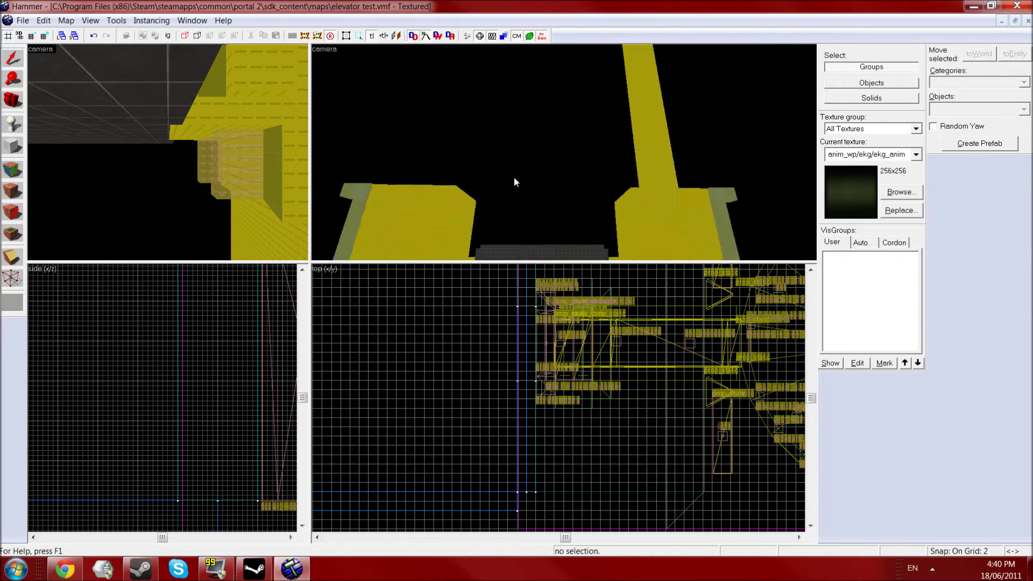
key("Down")
key("Right")
key("Down")
key("Left")
key("Up")
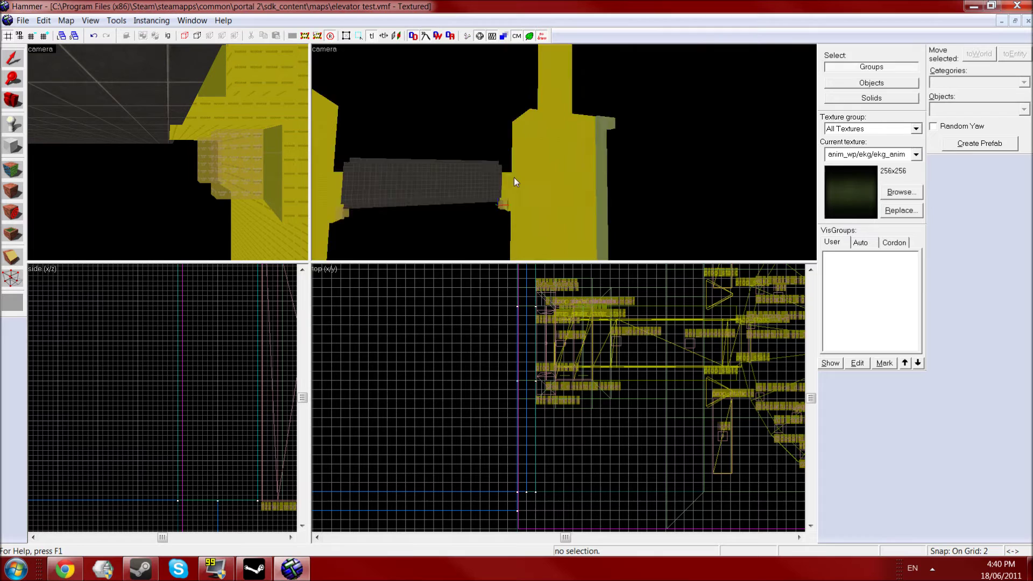
key("Up")
key("Down")
key("Up")
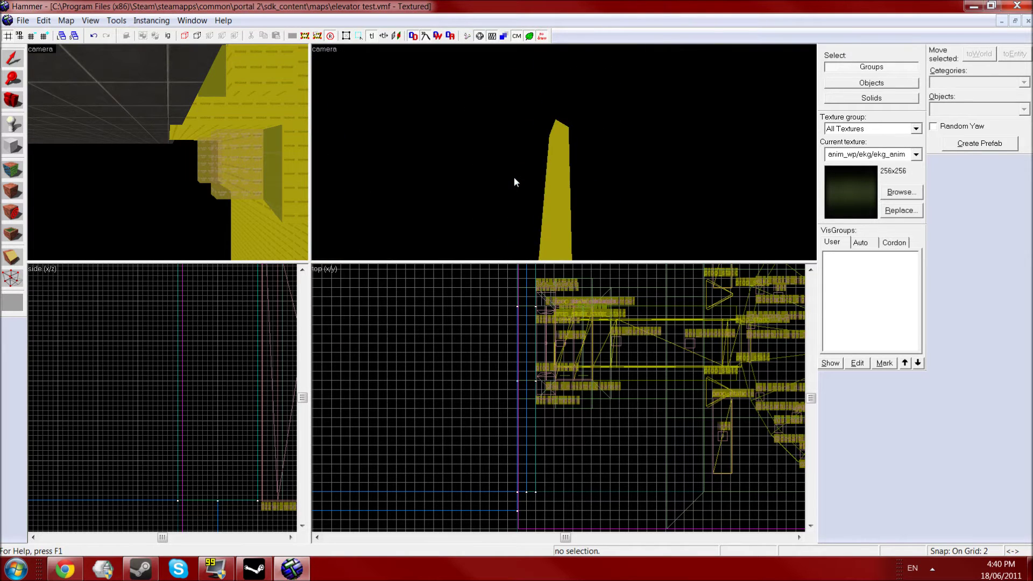
key("Down")
key("Left")
key("Down")
key("Left")
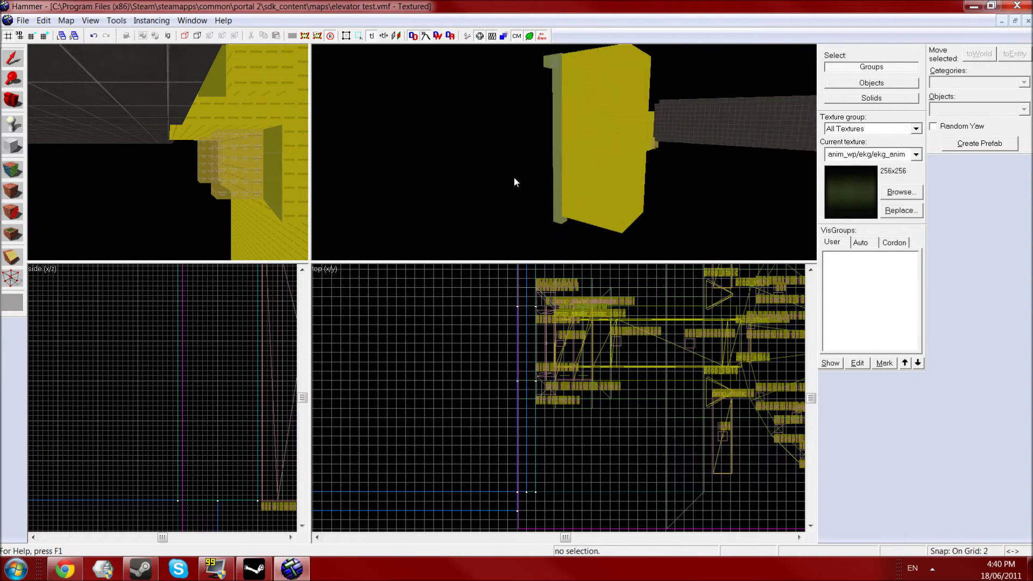
Step: Select the exit elevator instance in the 3D view and centre the top view on it
key("Up")
key("Down")
key("Right")
key("Up")
key("Left")
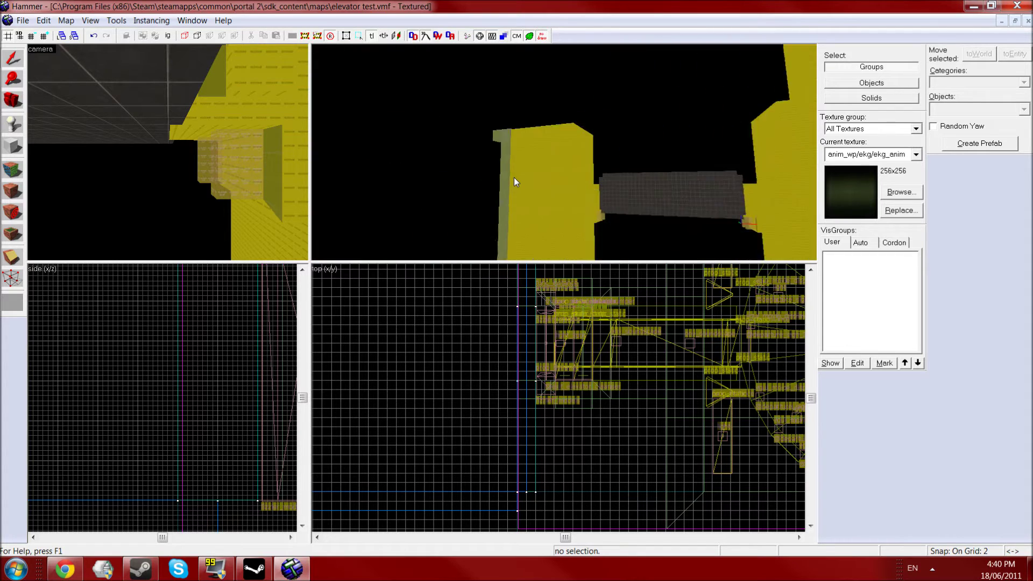
key("Right")
key("w")
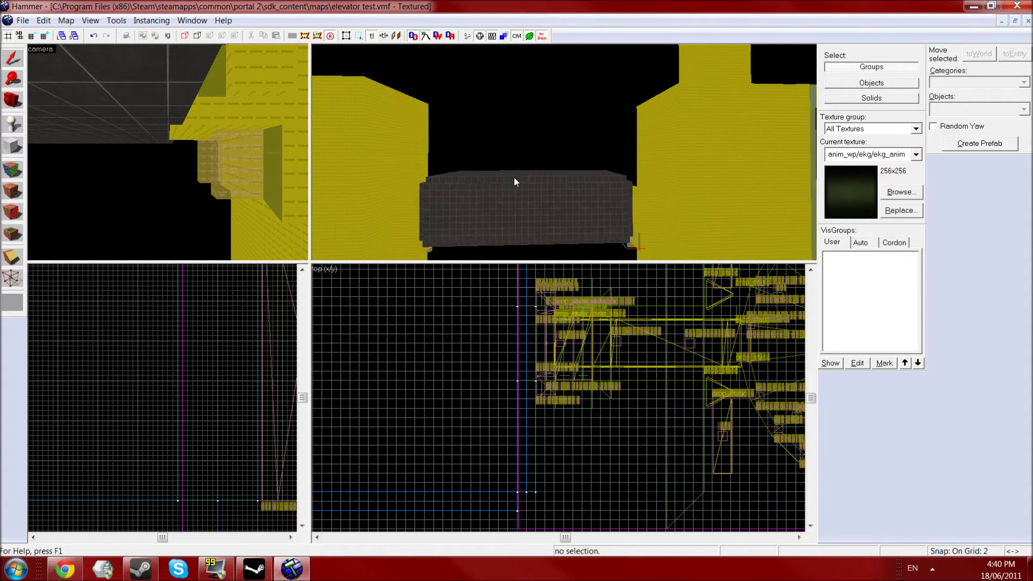
key("Right")
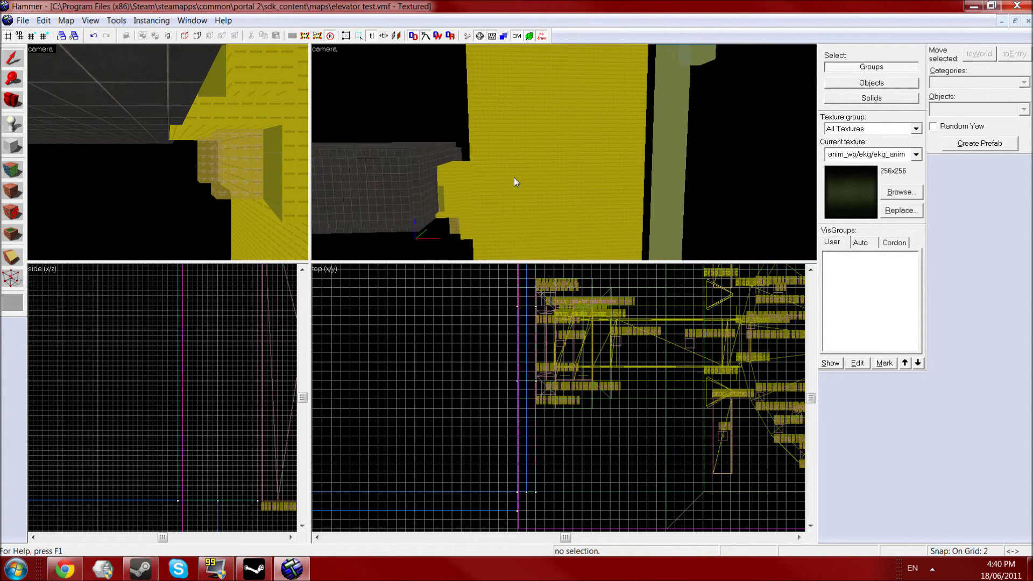
left_click(514, 176)
key("ctrl+shift+e")
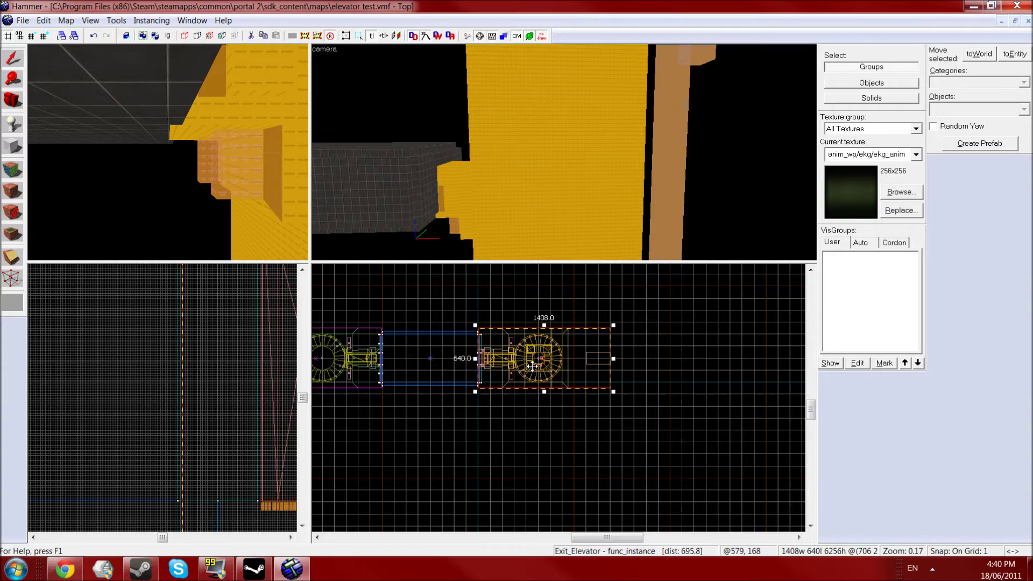
key("bracketright")
key("bracketright")
key("bracketright")
key("bracketright")
key("bracketright")
key("bracketright")
key("bracketright")
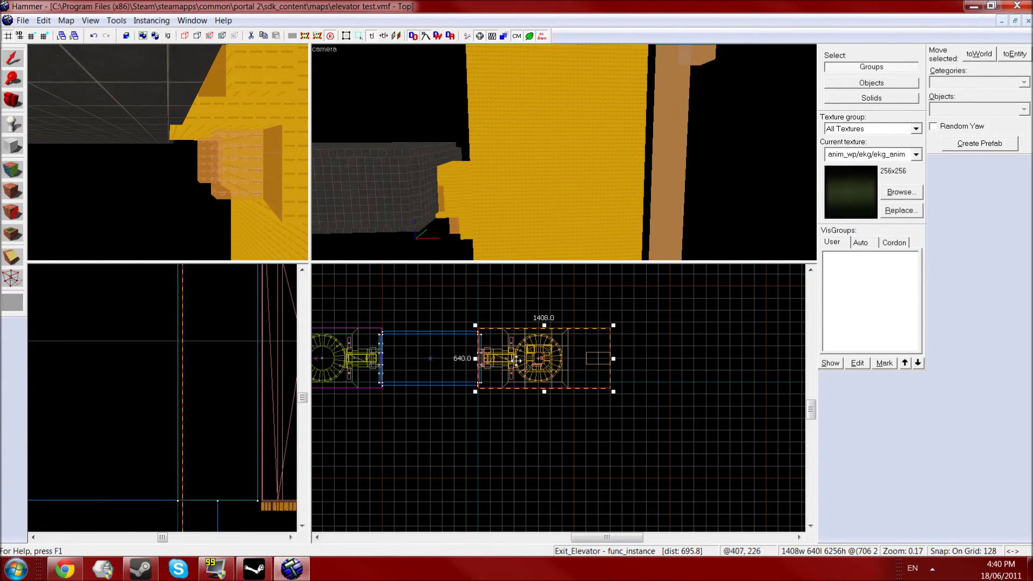
key("bracketright")
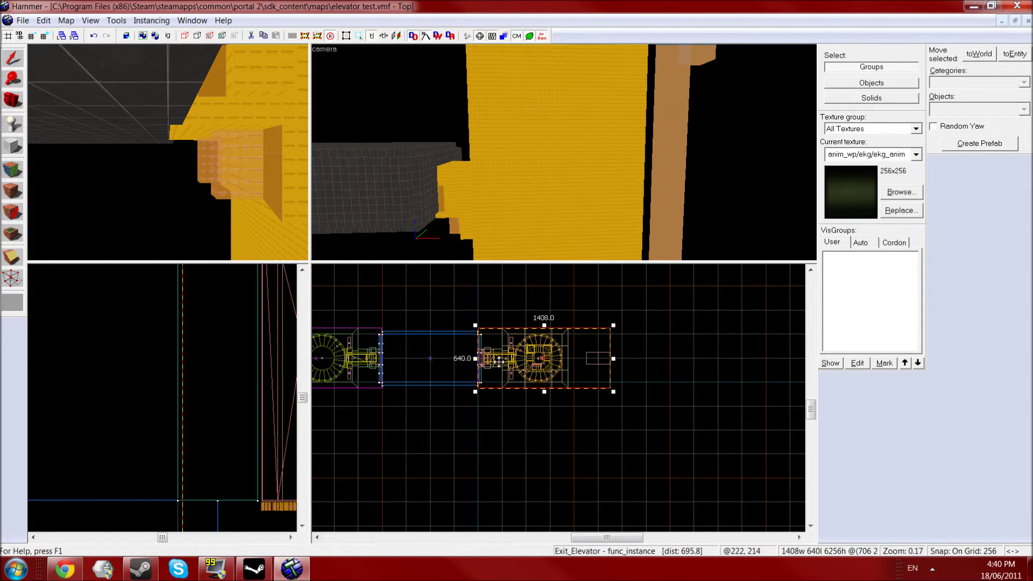
left_click_drag(499, 362, 500, 361)
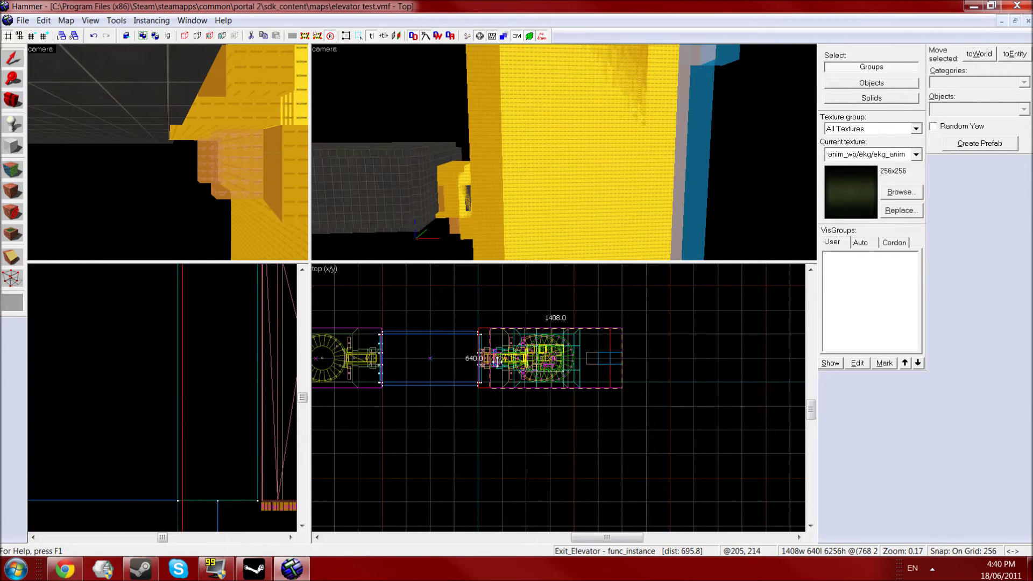
mouse_move(499, 360)
left_mouse_down()
mouse_move(490, 362)
mouse_move(499, 361)
left_mouse_up()
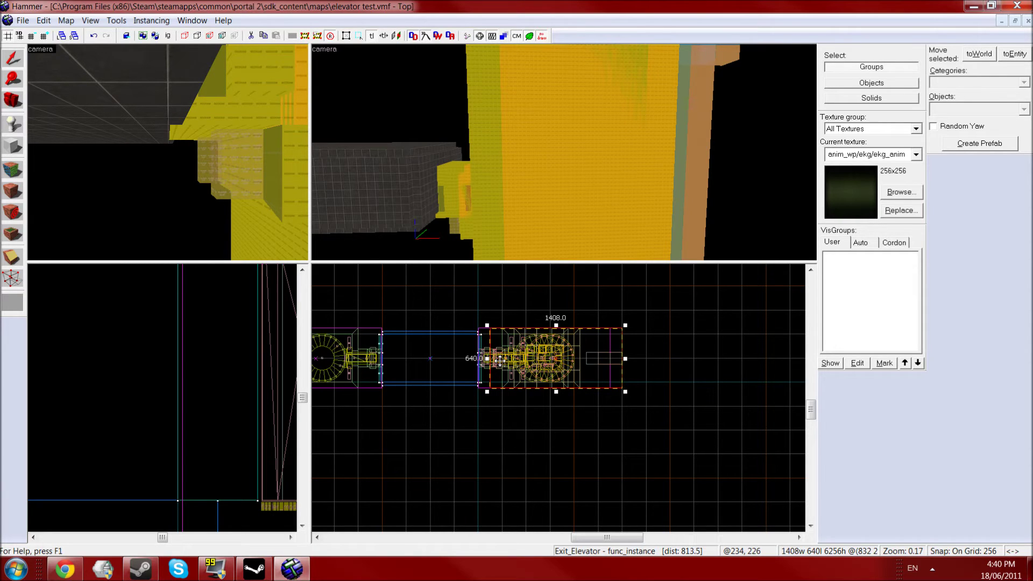
key("ctrl+z")
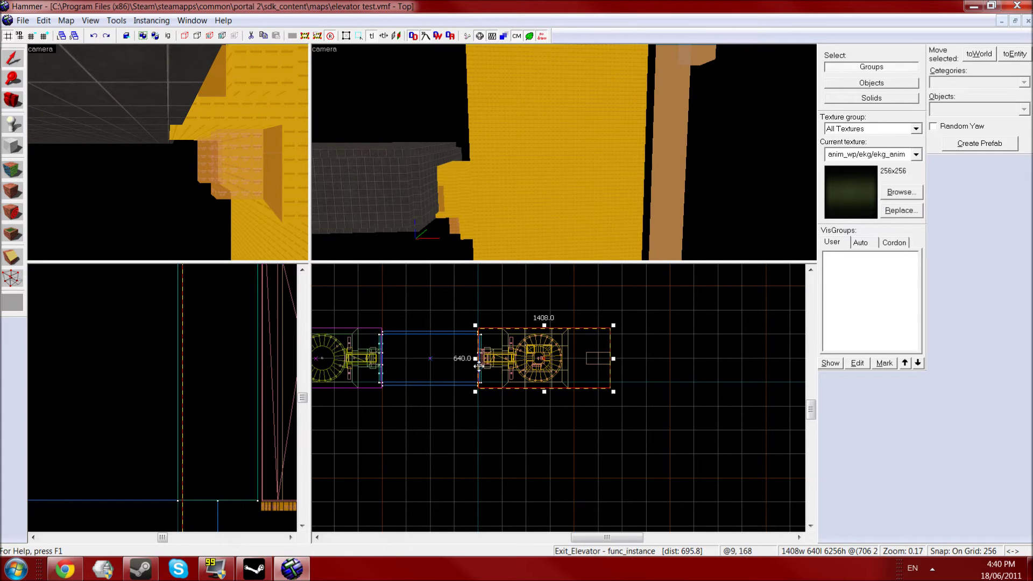
Step: Set the grid to 128 units and duplicate the exit elevator instance in the top view, placing the copy almost exactly over the original
key("bracketright")
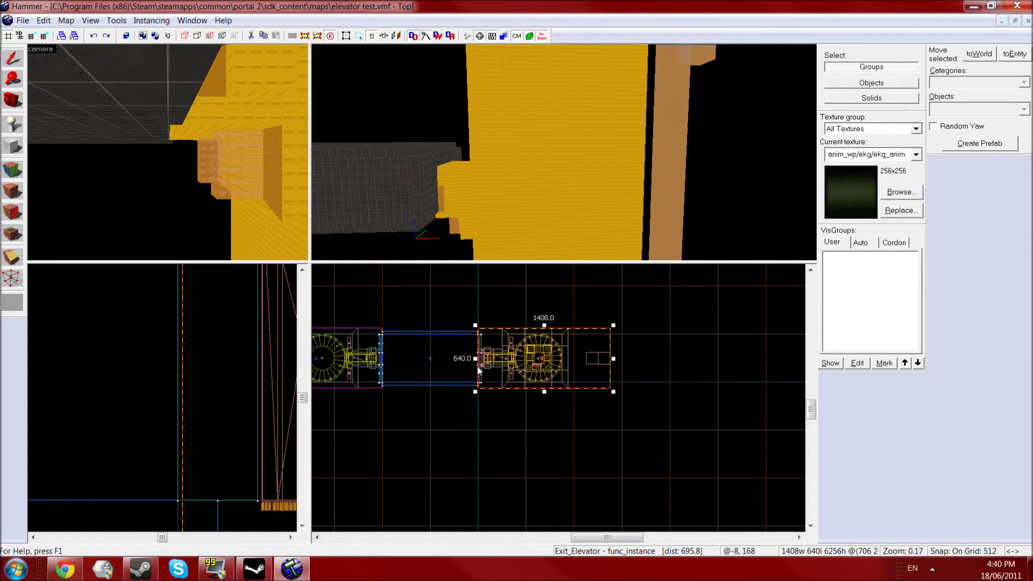
key("bracketleft")
key("bracketleft")
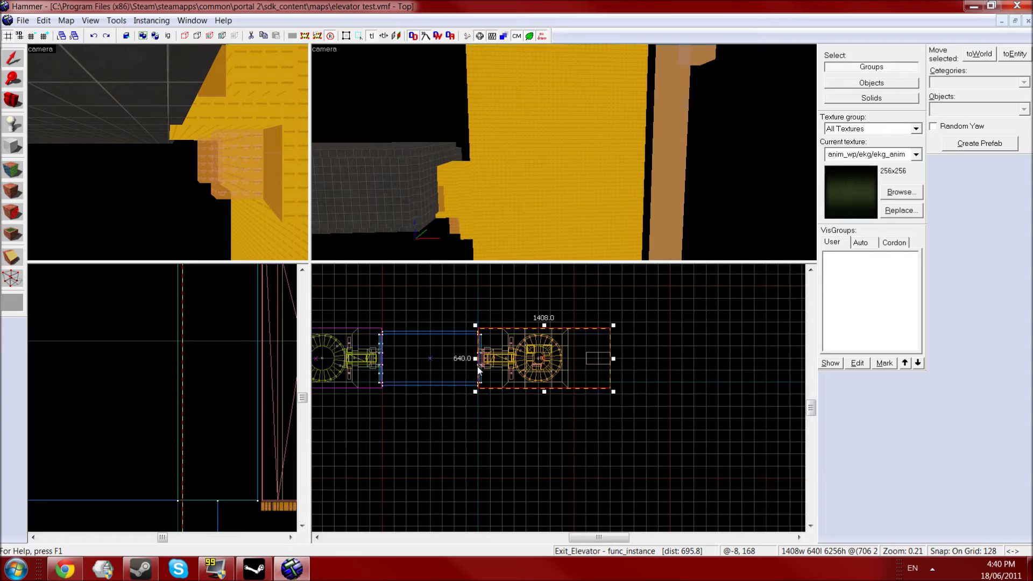
scroll(477, 366, "up", 1)
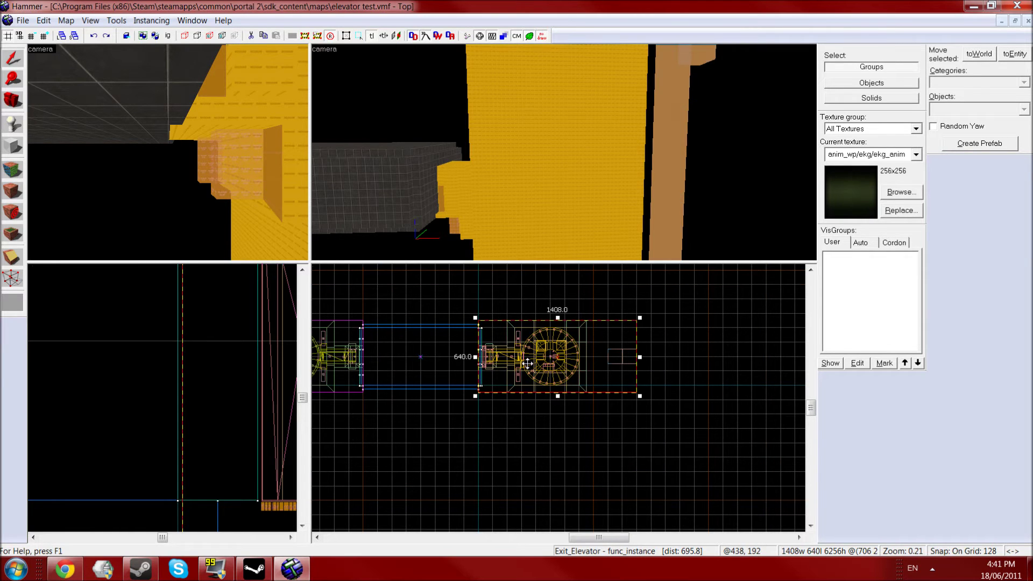
mouse_move(527, 363)
left_mouse_down()
mouse_move(540, 363)
mouse_move(528, 364)
left_mouse_up()
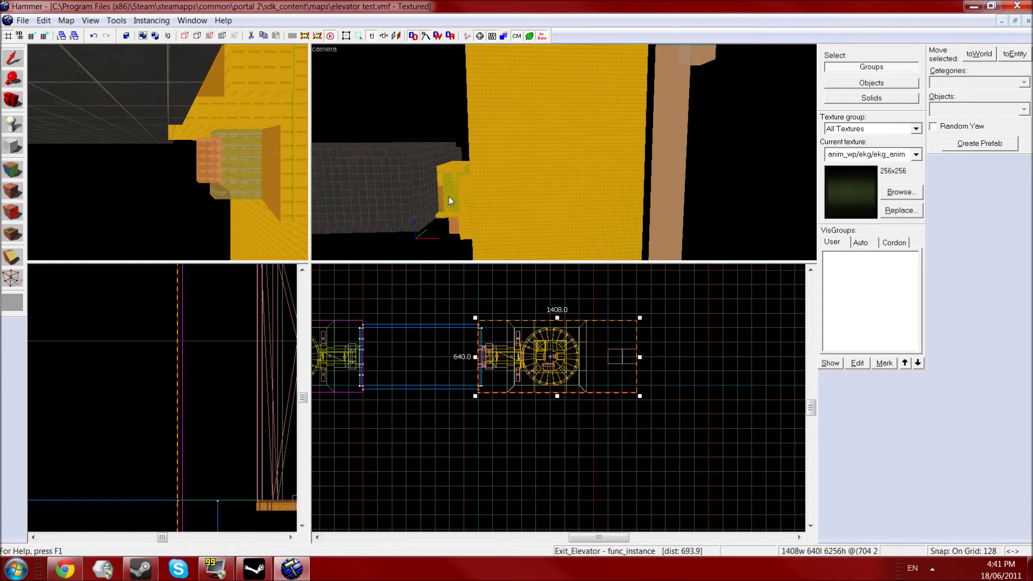
Step: Set the Fix Up Name of one of the two overlapping exit elevator instances to Exit_Logic
scroll(619, 151, "up", 3)
scroll(677, 137, "down", 5)
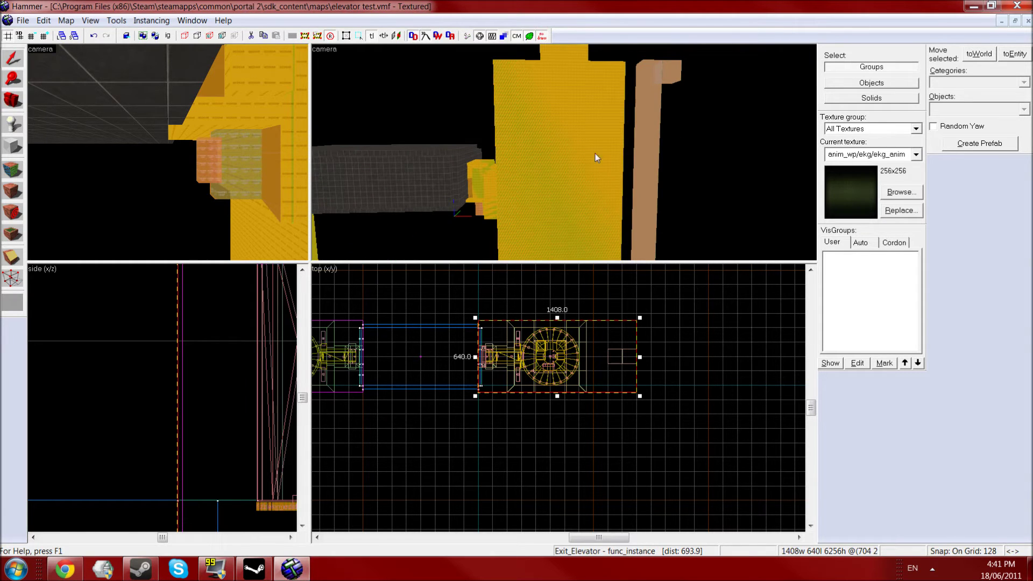
scroll(560, 172, "up", 2)
scroll(542, 186, "up", 2)
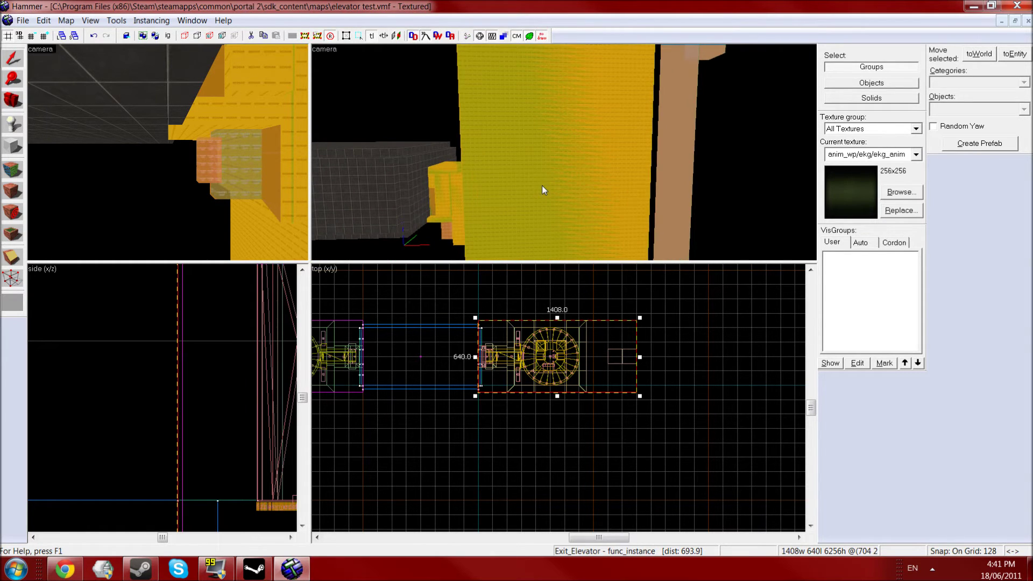
double_click(539, 170)
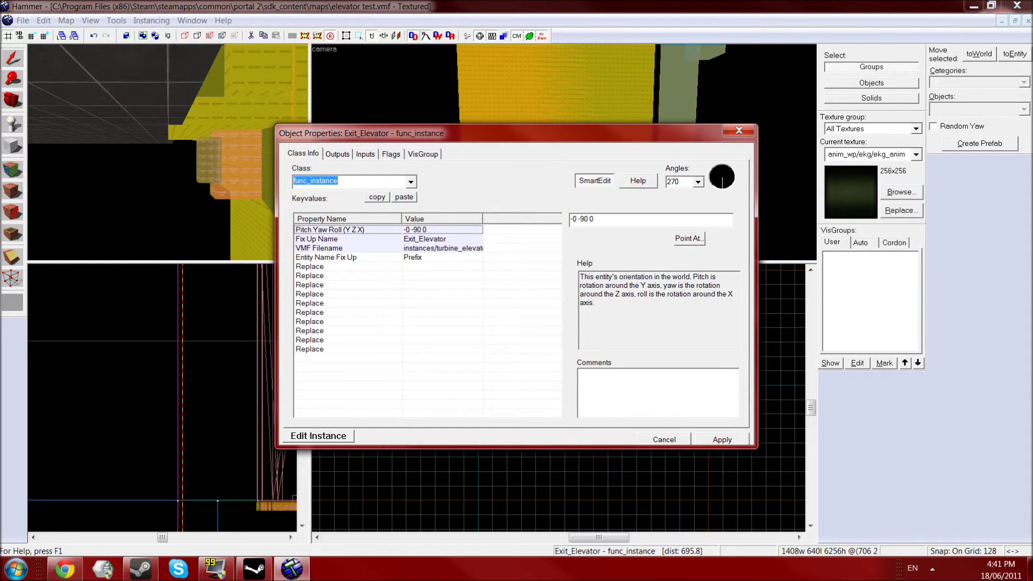
left_click(431, 239)
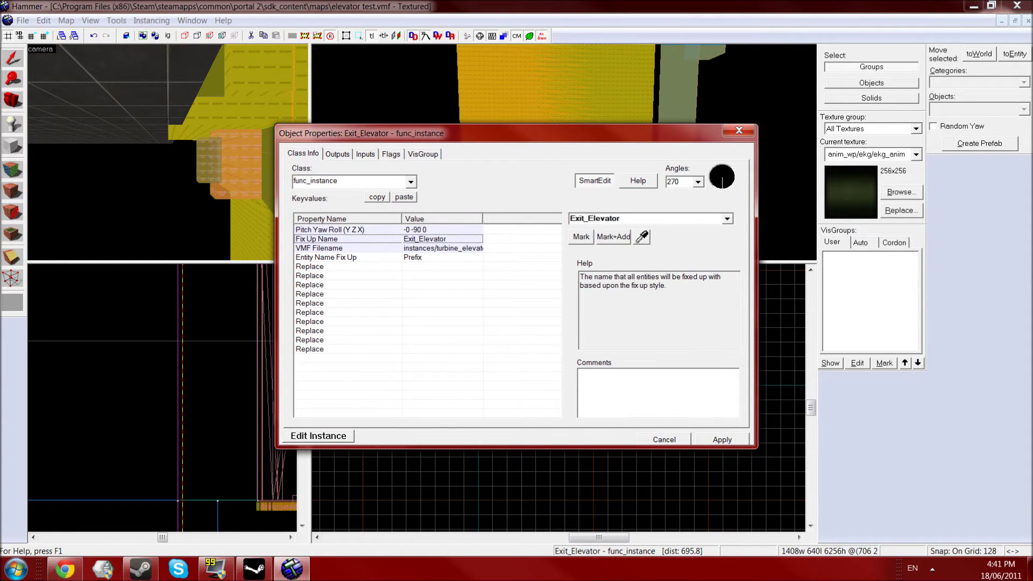
double_click(603, 219)
left_click_drag(621, 218, 589, 223)
type("Logic")
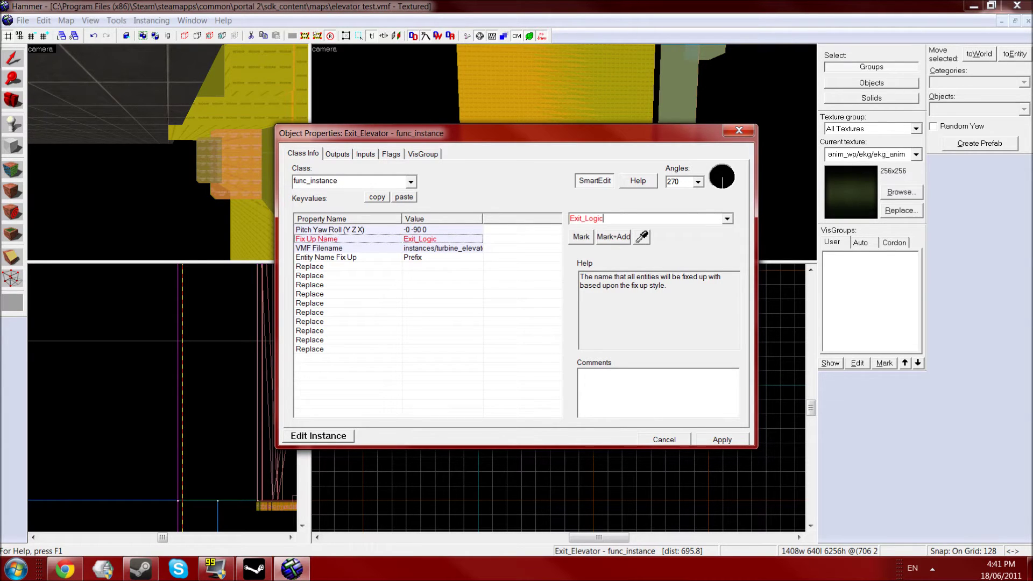
Step: Set the Exit_Logic instance's VMF file to departure_elevator_a4_logic.vmf, close its properties and deselect it
left_click(459, 252)
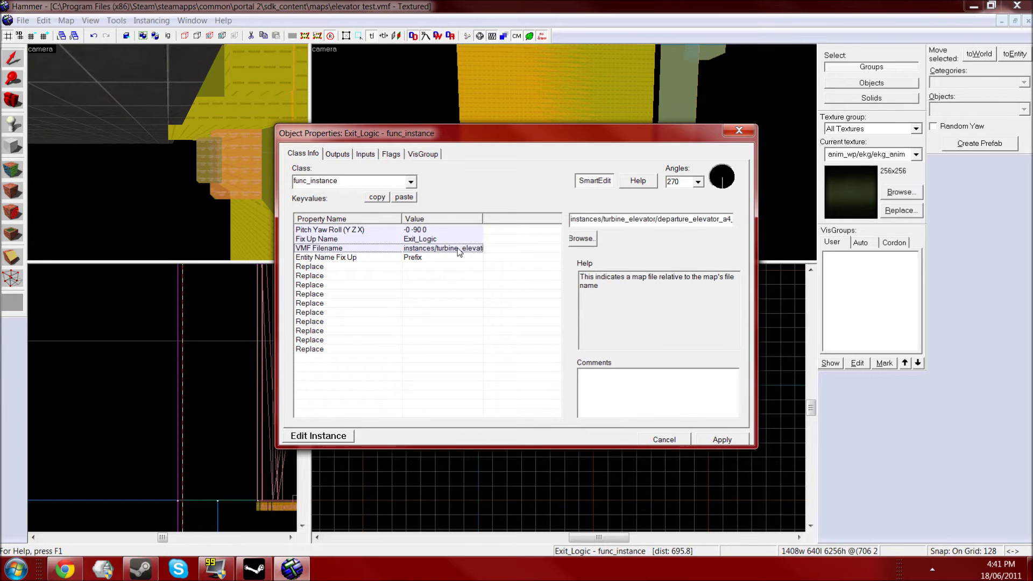
left_click(591, 242)
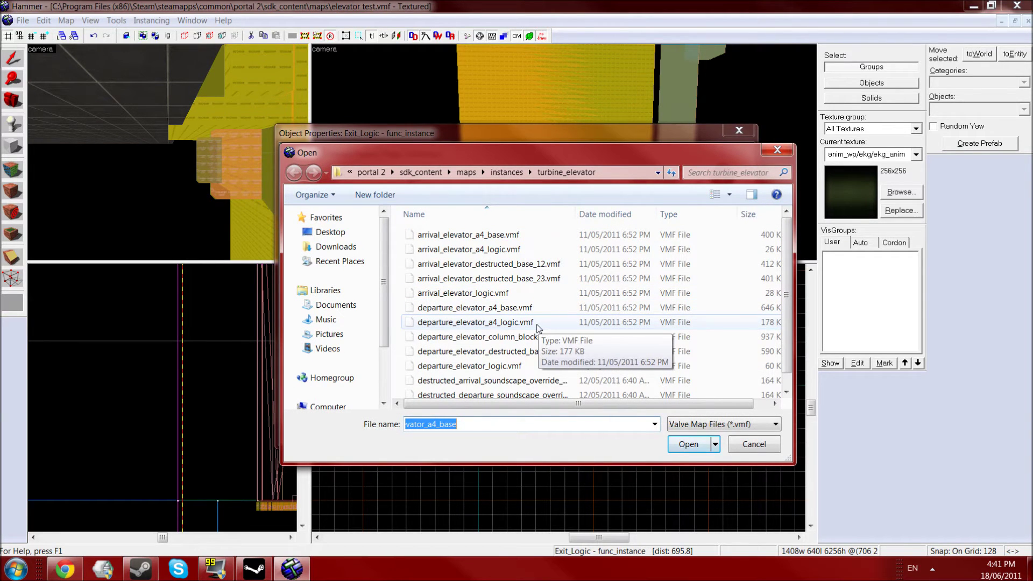
double_click(537, 324)
left_click(708, 445)
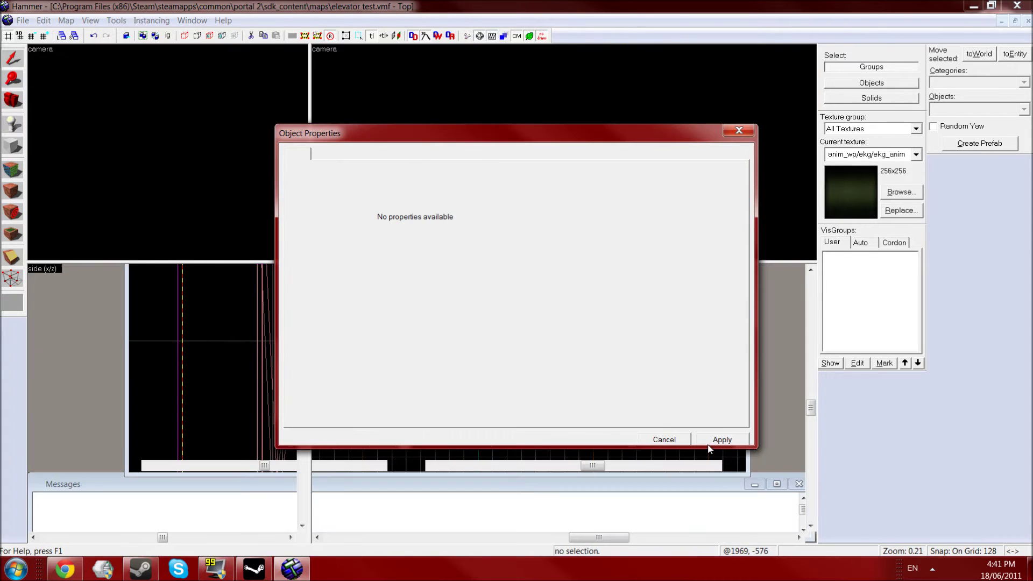
left_click(739, 130)
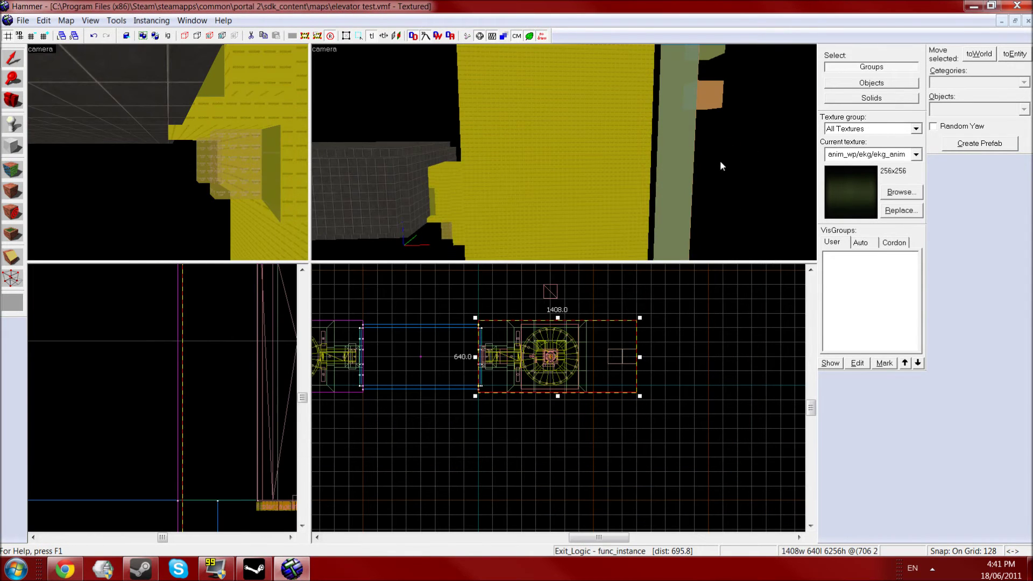
left_click(742, 182)
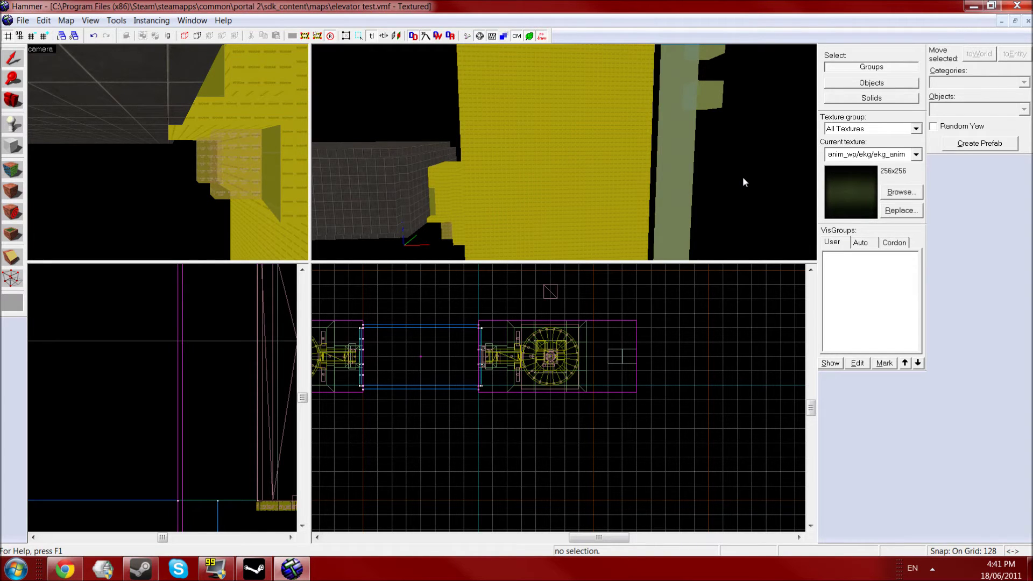
Step: Select the Exit_Logic and Exit_Elevator instances in turn in the 3D view to compare which parts belong to each
left_click(717, 90)
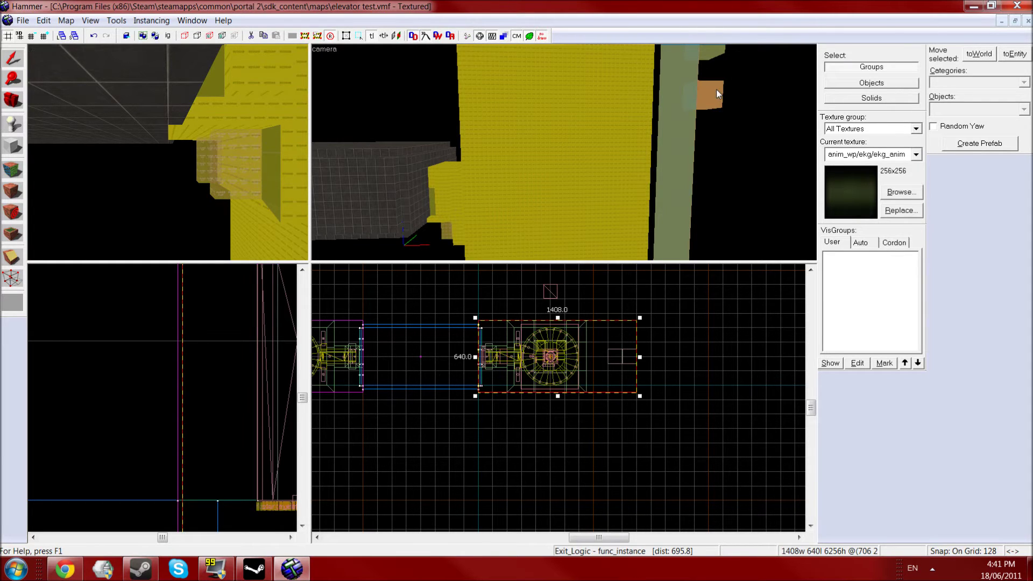
key("Right")
key("Up")
key("a")
key("w")
key("Right")
key("Down")
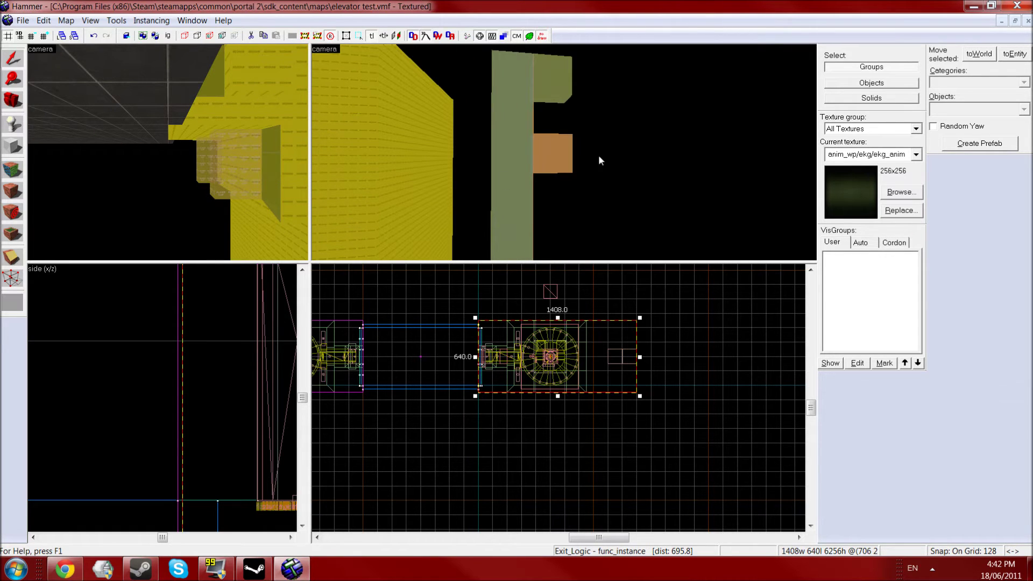
left_click(548, 92)
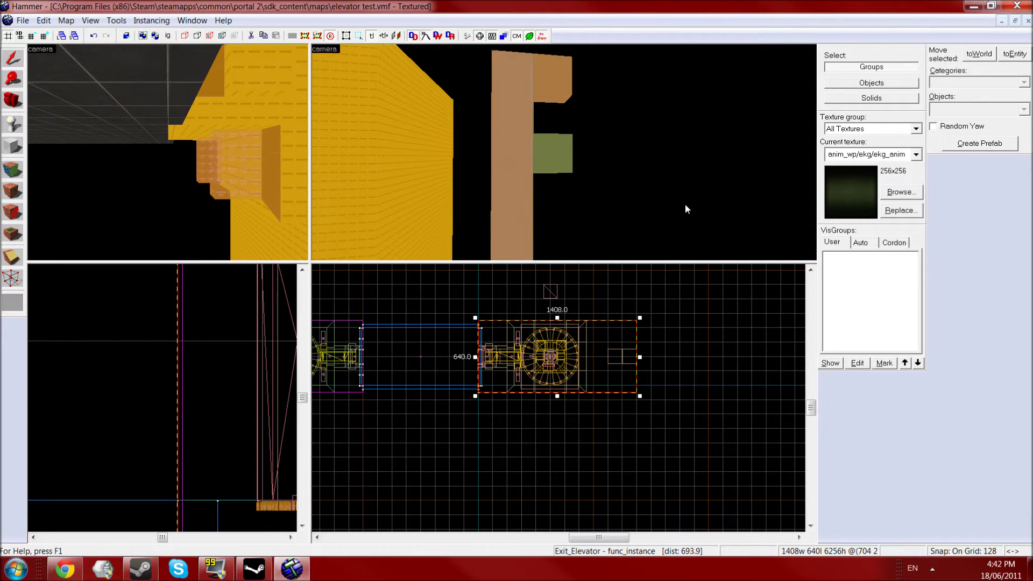
Step: Duplicate the arrival elevator instance in the top view, placing the copy almost exactly over the original
key("Left")
scroll(685, 208, "up", 6)
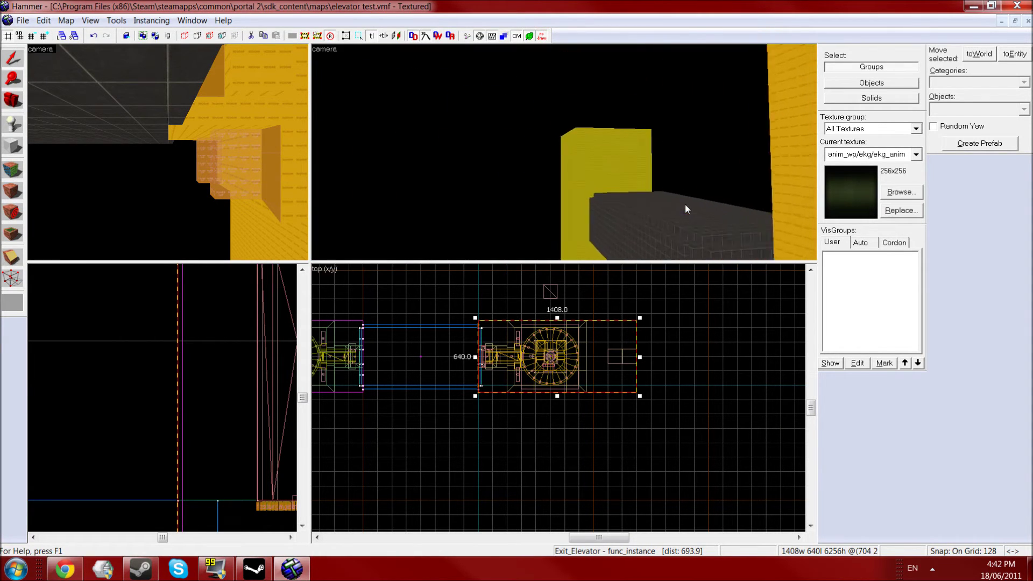
scroll(686, 205, "down", 5)
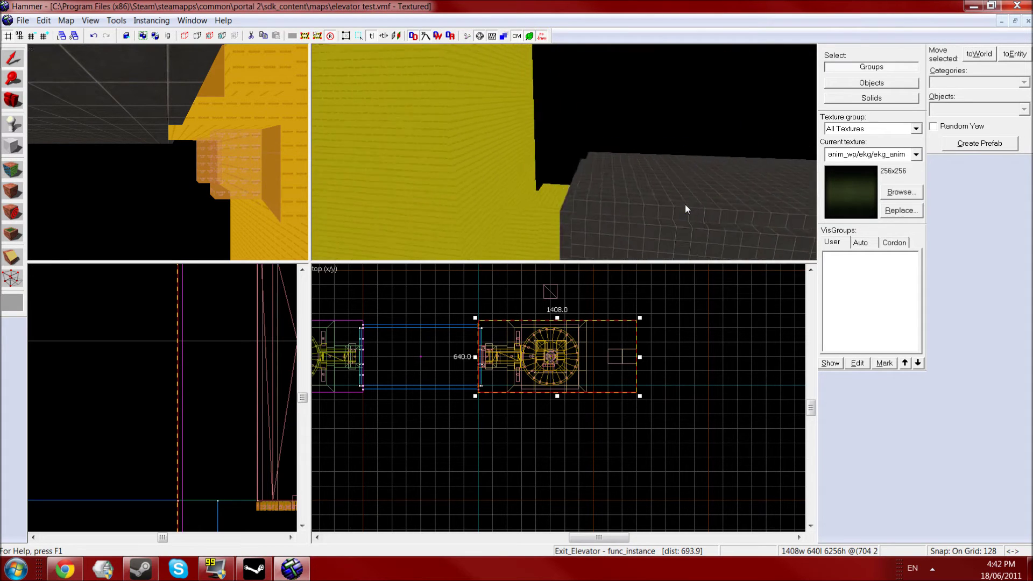
left_click(514, 149)
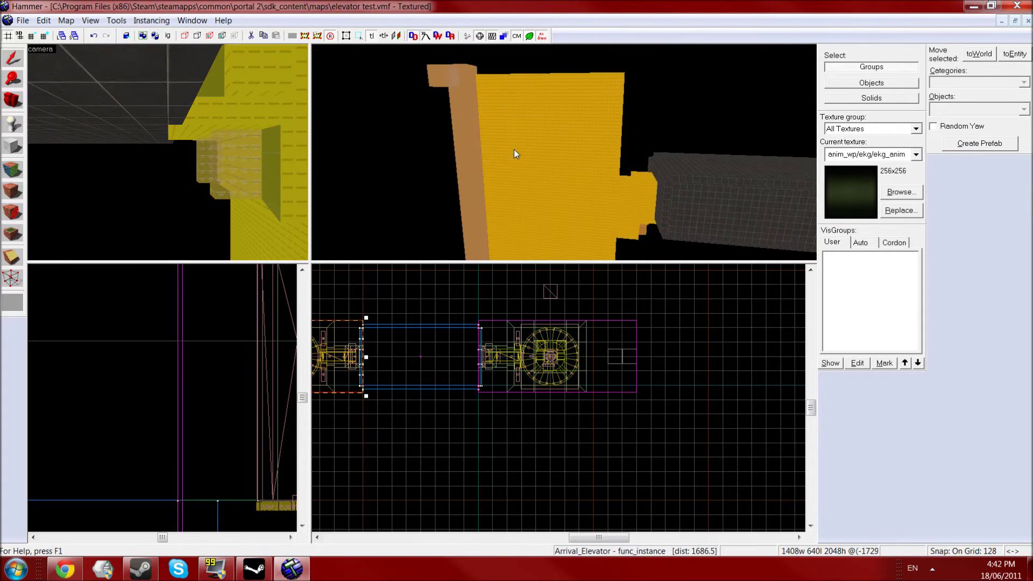
key("Left")
key("Left")
key("Left")
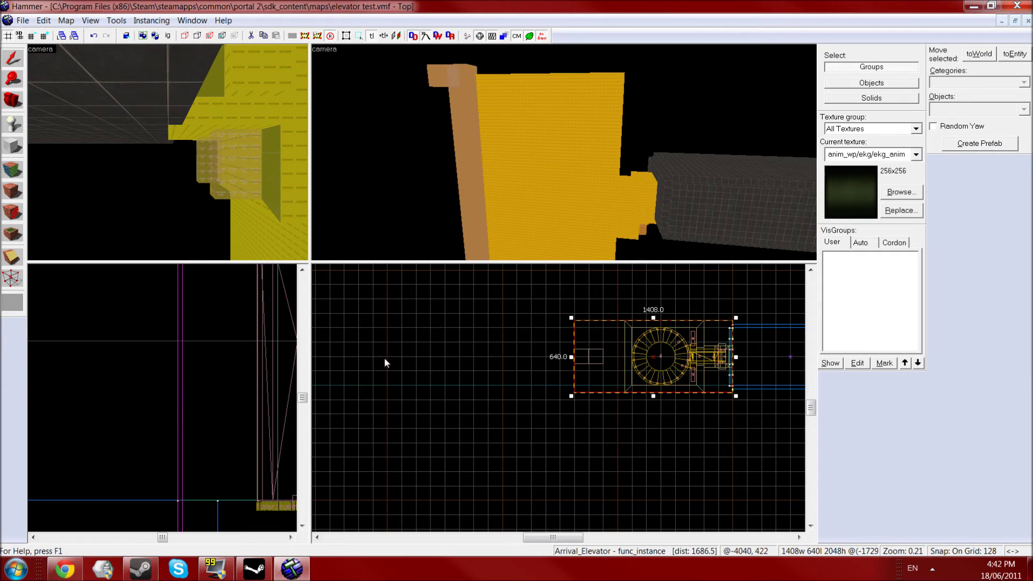
left_click_drag(669, 365, 665, 363)
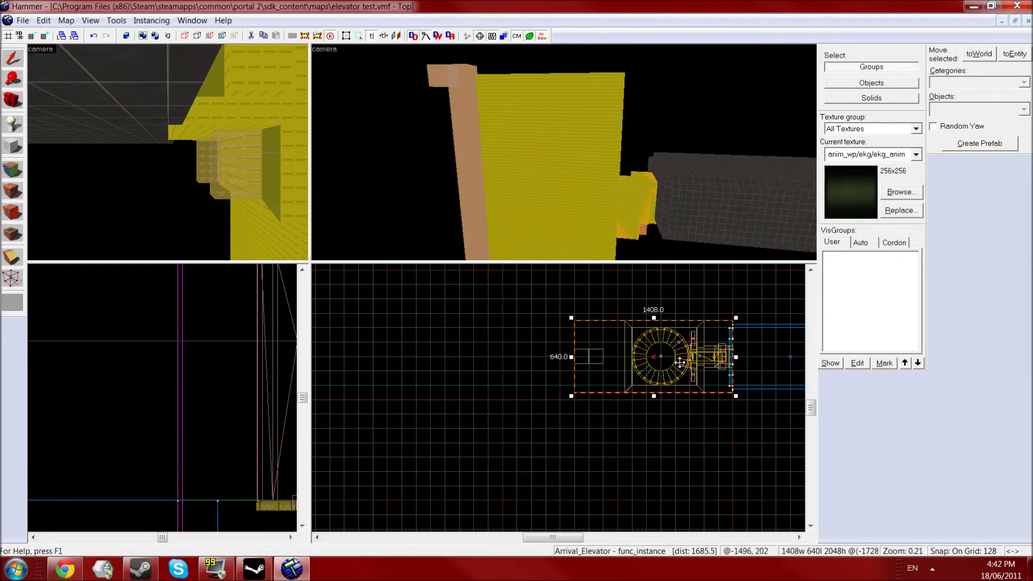
Step: Set the Fix Up Name of the duplicated arrival elevator instance to Arrival_Logic
key("alt+Return")
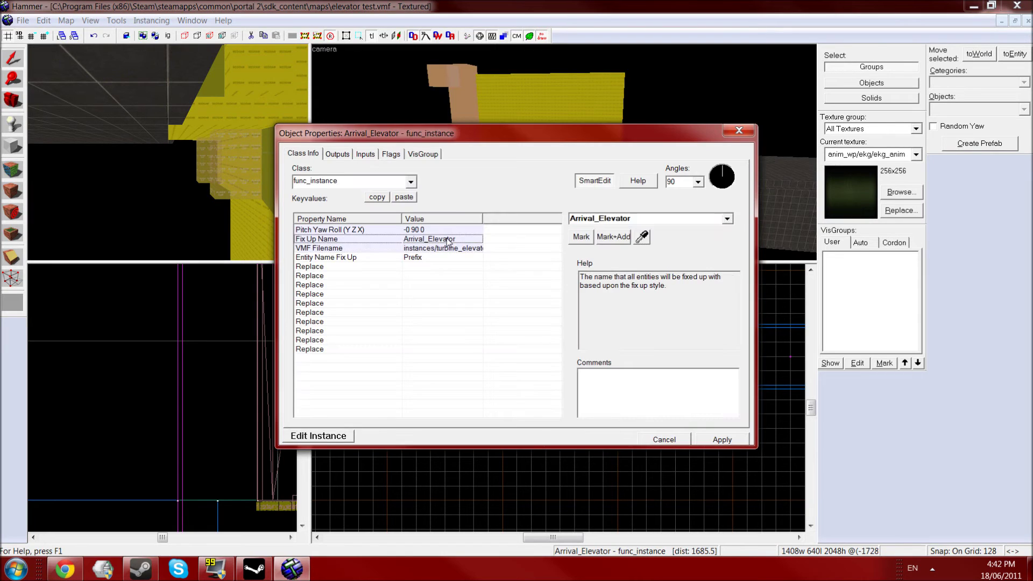
left_click(444, 239)
left_click(630, 219)
key("BackSpace")
key("BackSpace")
type("Logic")
key("Return")
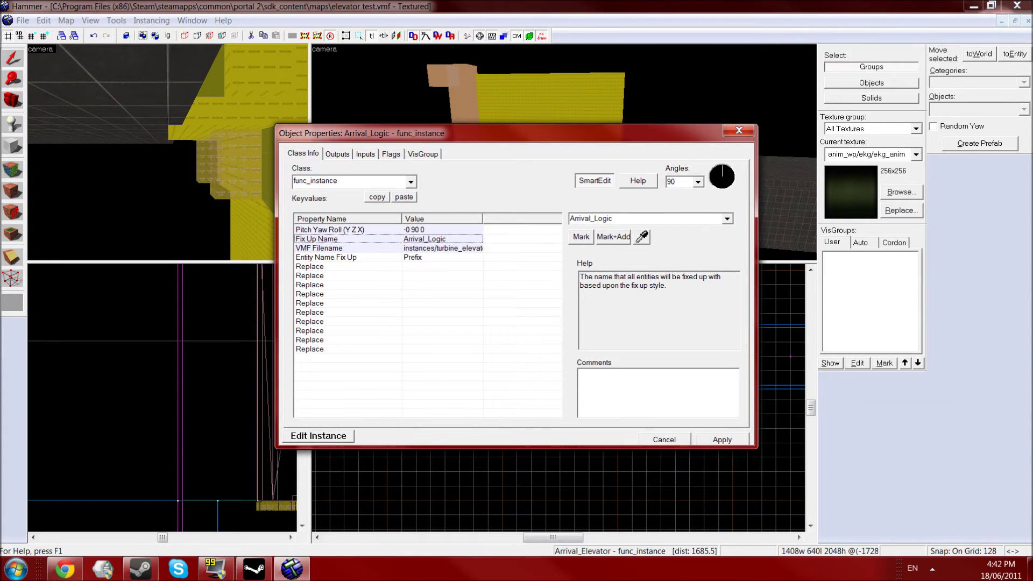
Step: Set the Arrival_Logic instance's VMF file to arrival_elevator_a4_logic.vmf, apply the change and close its properties
left_click(483, 247)
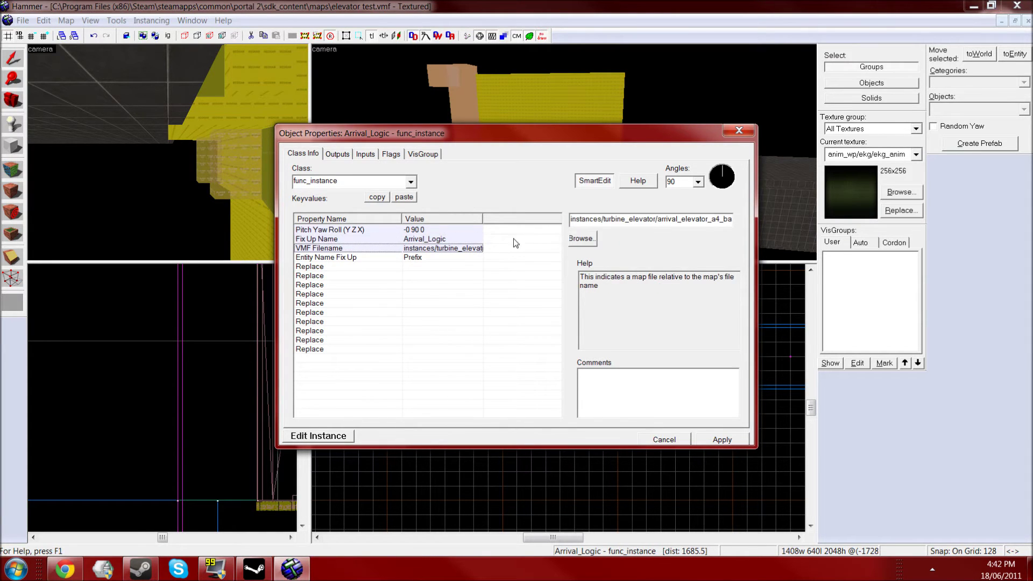
left_click(581, 237)
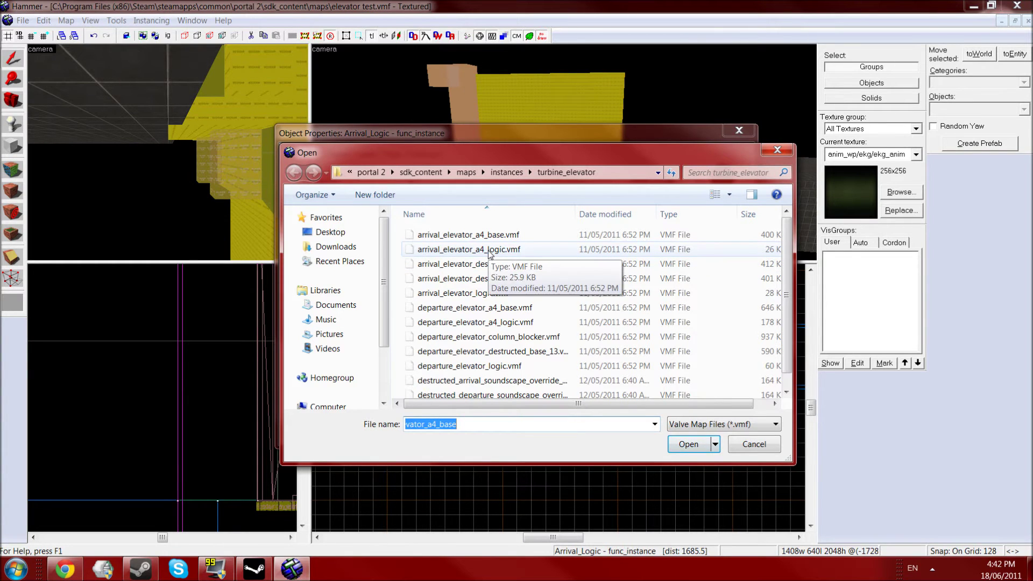
double_click(488, 249)
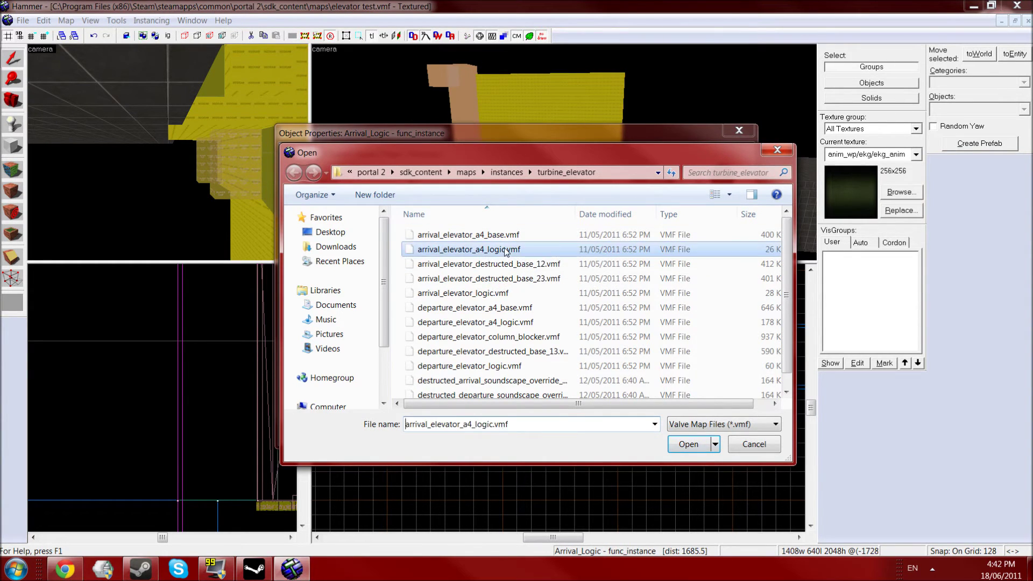
left_click(720, 440)
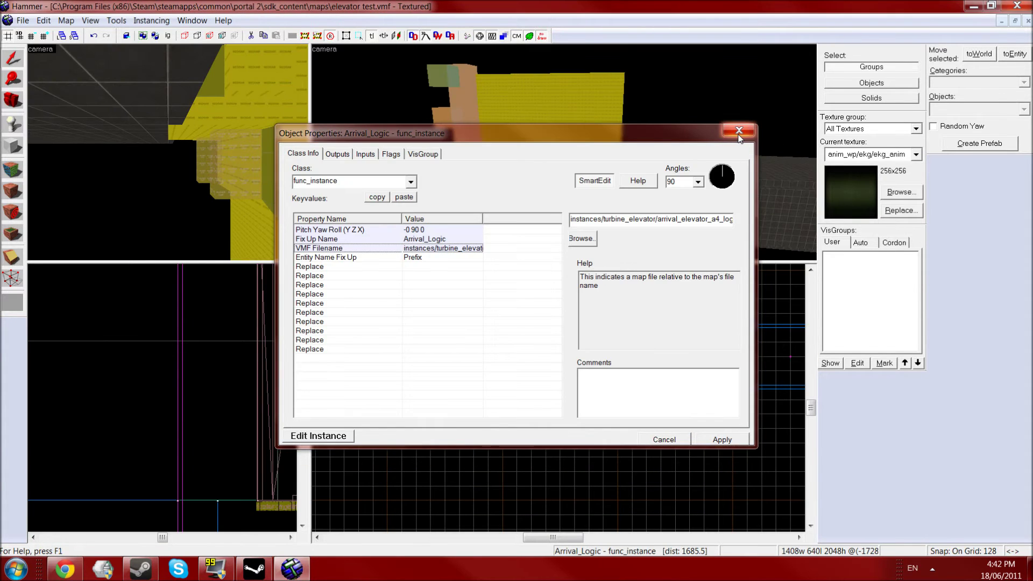
left_click(738, 130)
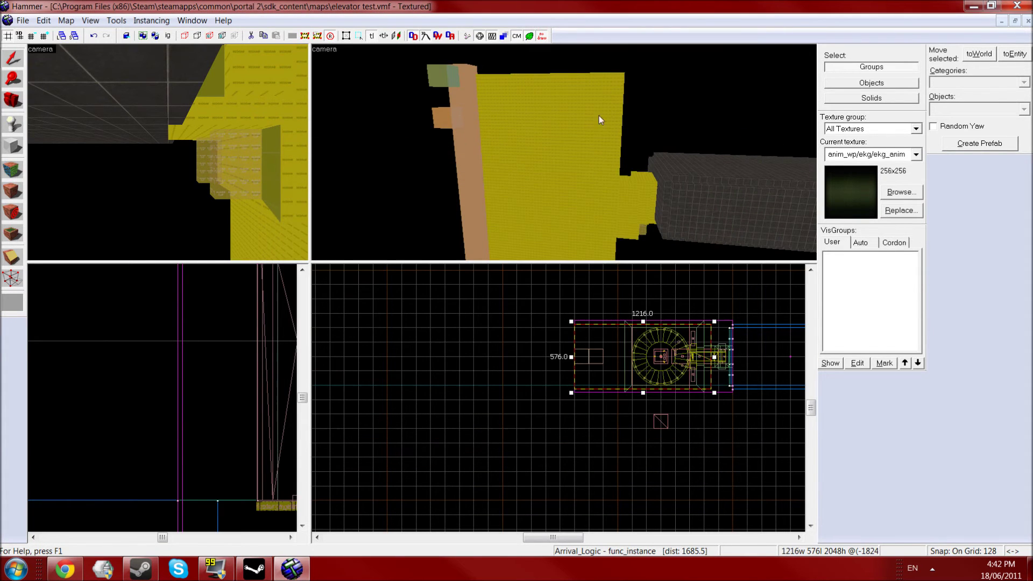
Step: Select the overlapping arrival elevator instances in turn in the 3D view and check the properties of Arrival_Logic
left_click(447, 79)
left_click(436, 119)
left_click(438, 76)
left_click(438, 114)
key("alt+Return")
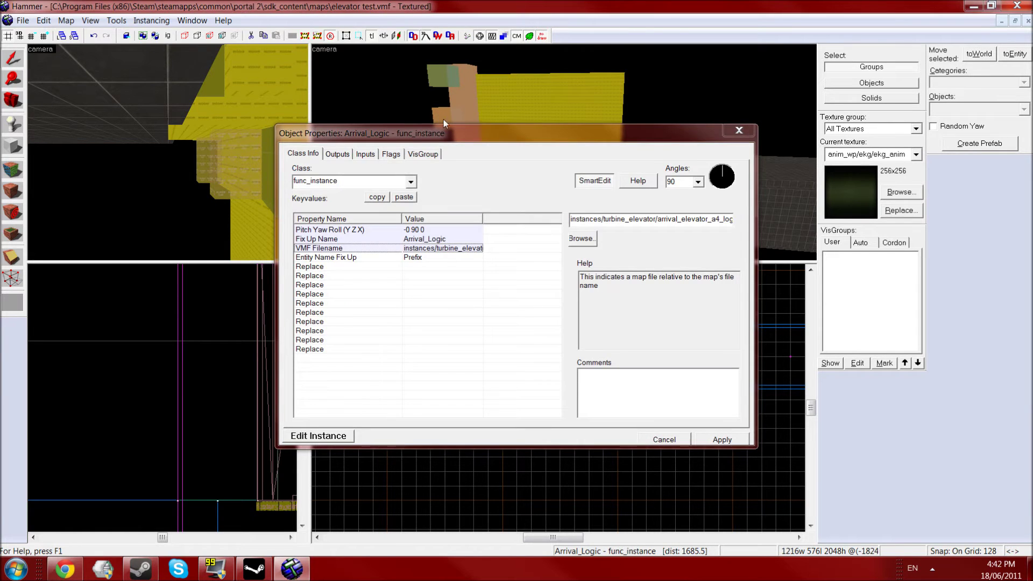
left_click(739, 130)
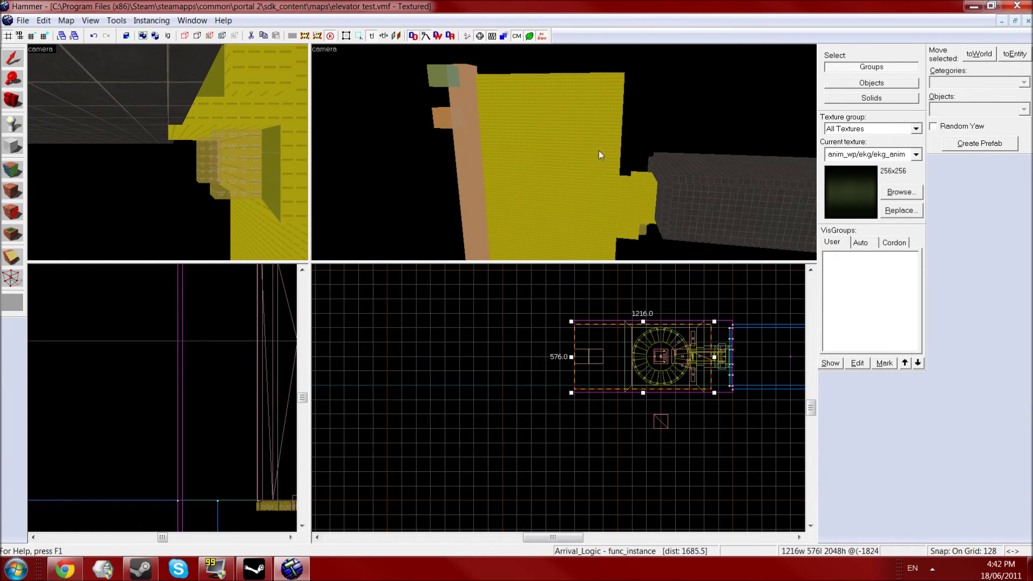
Step: Place an info_player_start entity on the roof of the room between the two elevators
key("d")
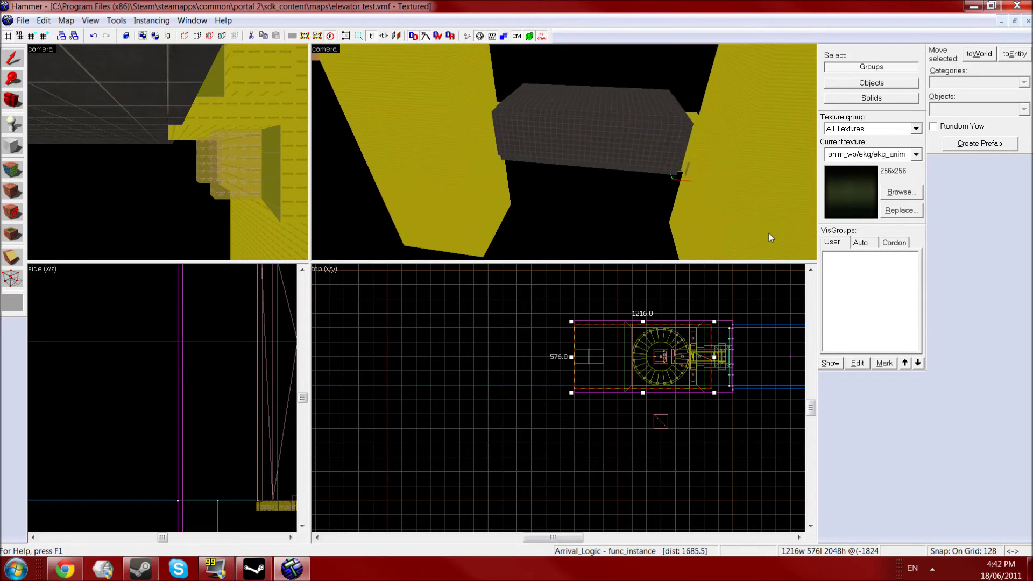
key("s")
key("Right")
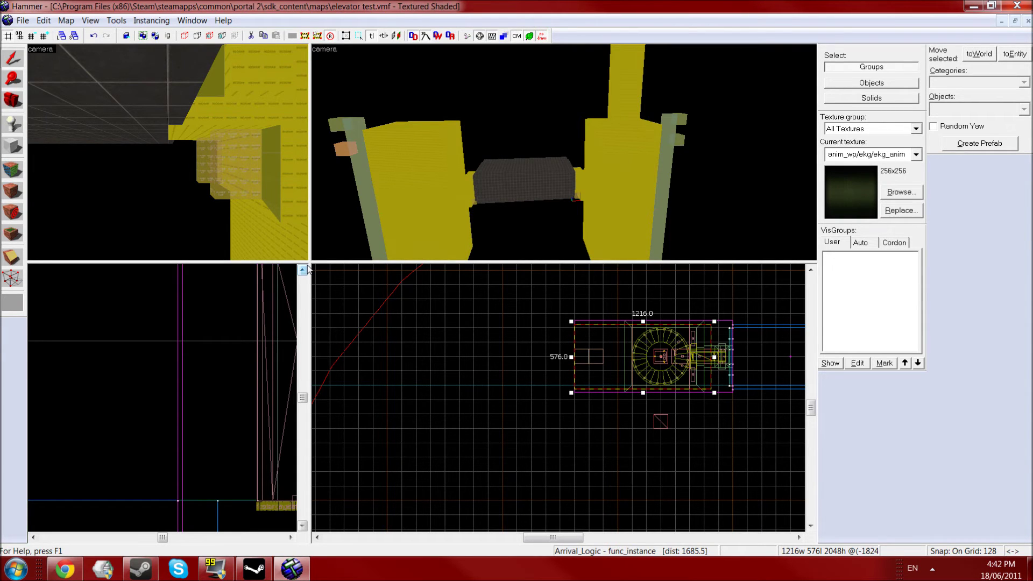
left_click(24, 125)
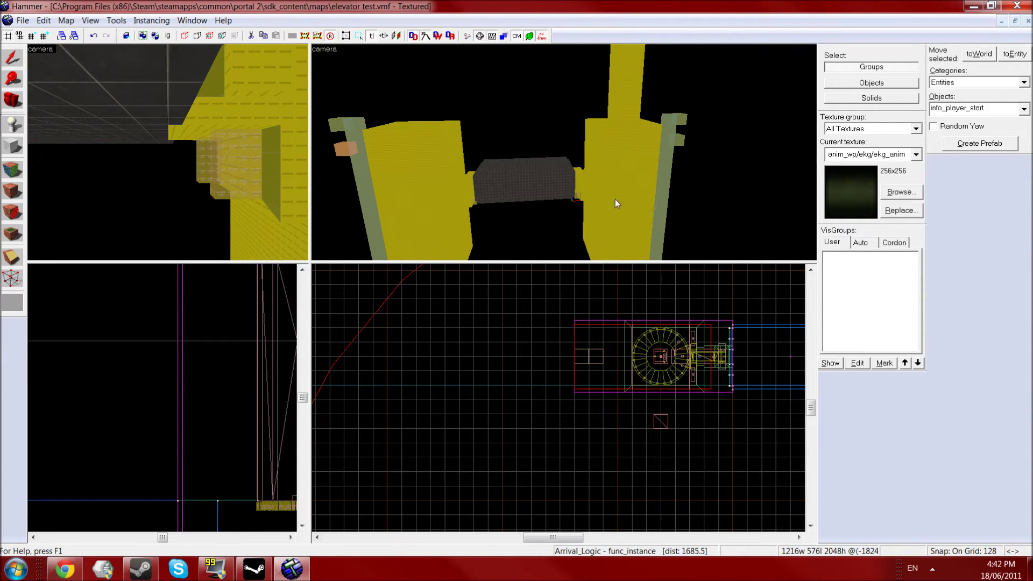
key("w")
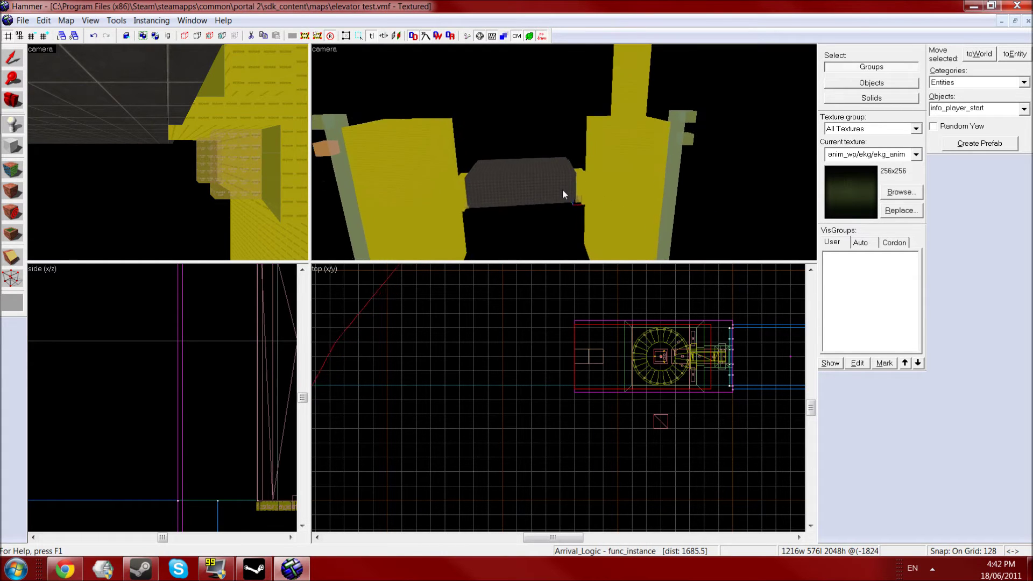
scroll(538, 204, "up", 5)
left_click(496, 186)
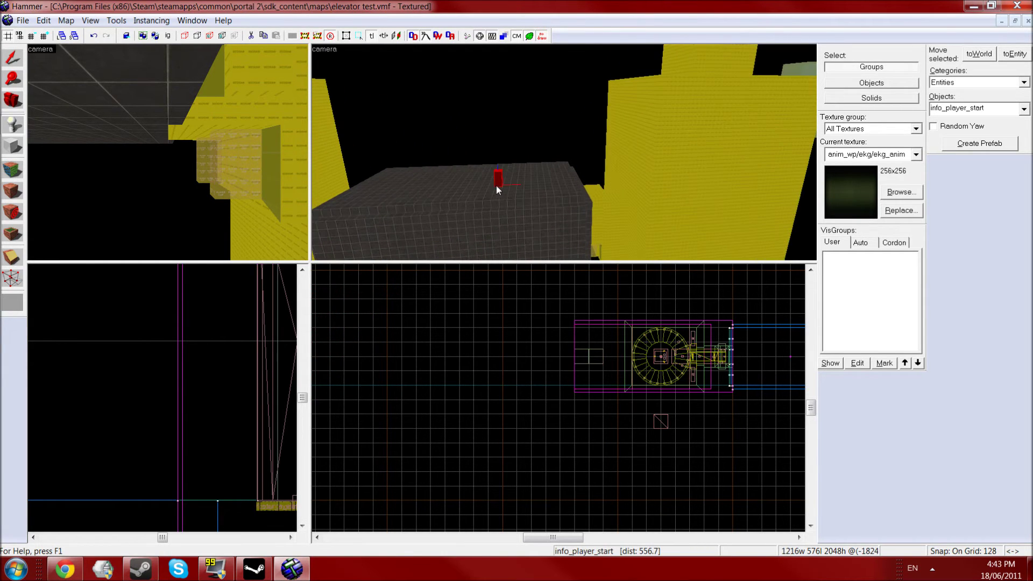
Step: Move the new info_player_start entity up and clear of the room's roof in the side view
left_click(20, 59)
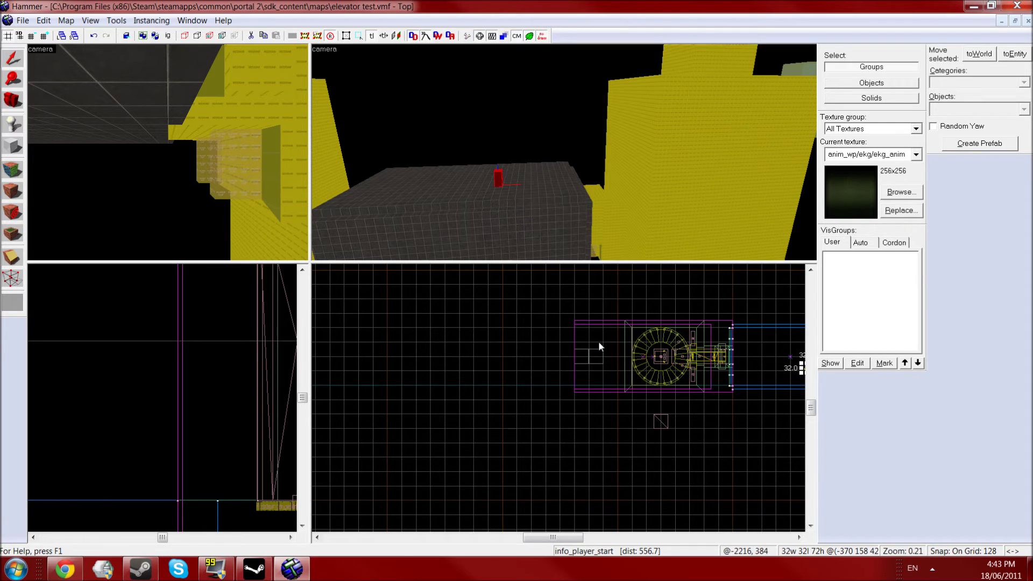
key("Right")
scroll(225, 411, "down", 9)
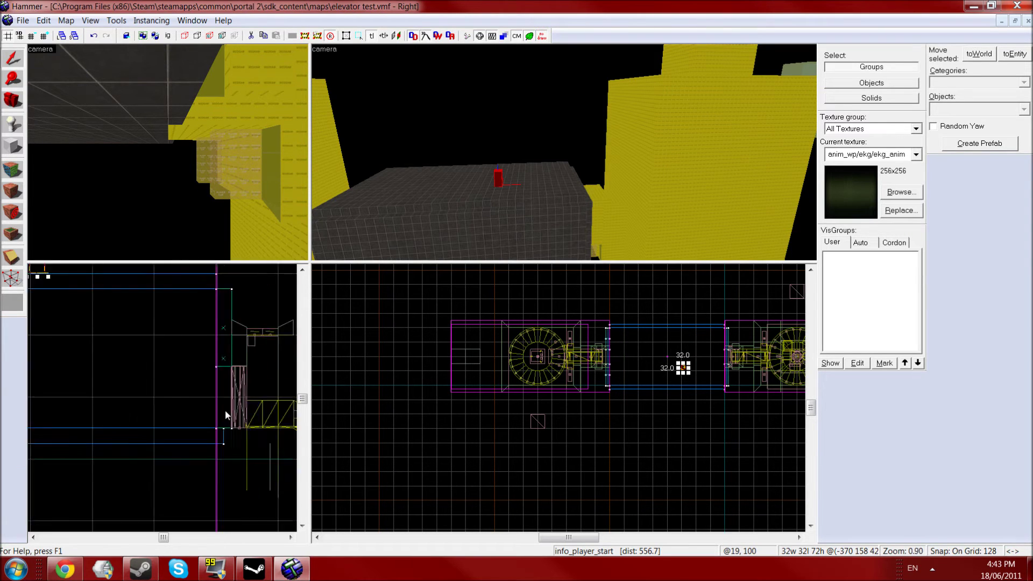
scroll(228, 412, "down", 5)
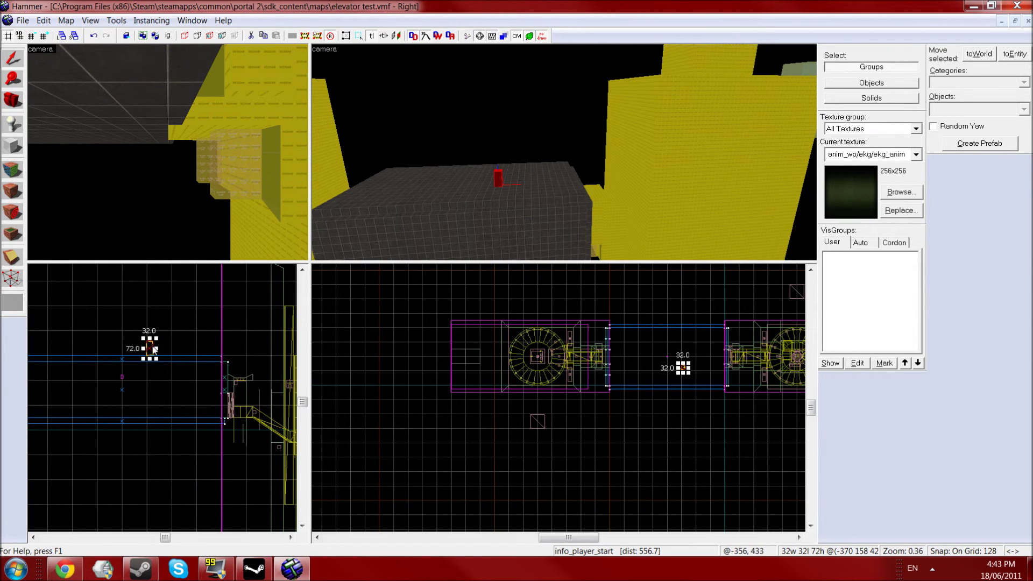
left_click_drag(154, 350, 127, 302)
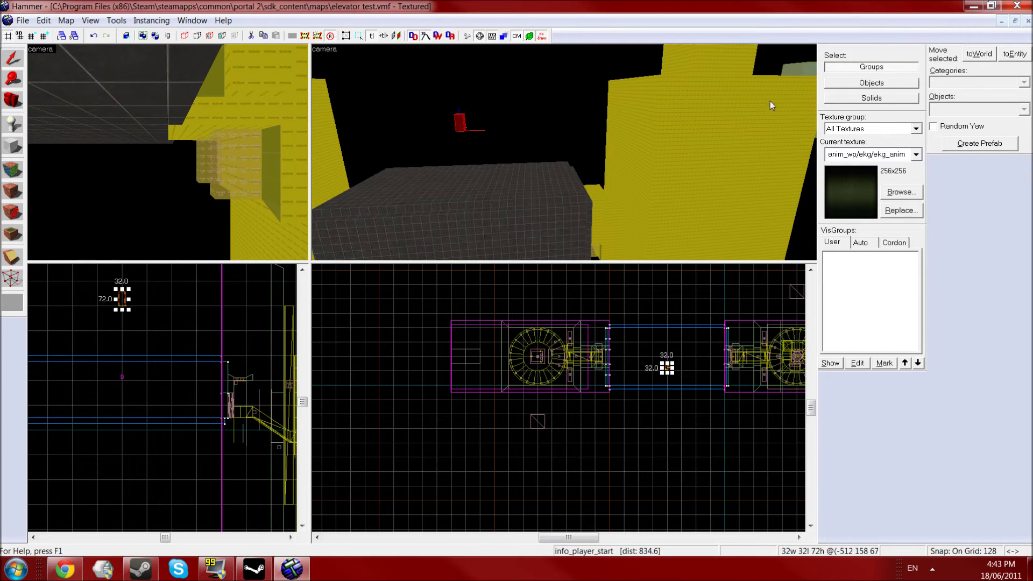
Step: Change the class of the entity floating above the room to func_instance
double_click(463, 117)
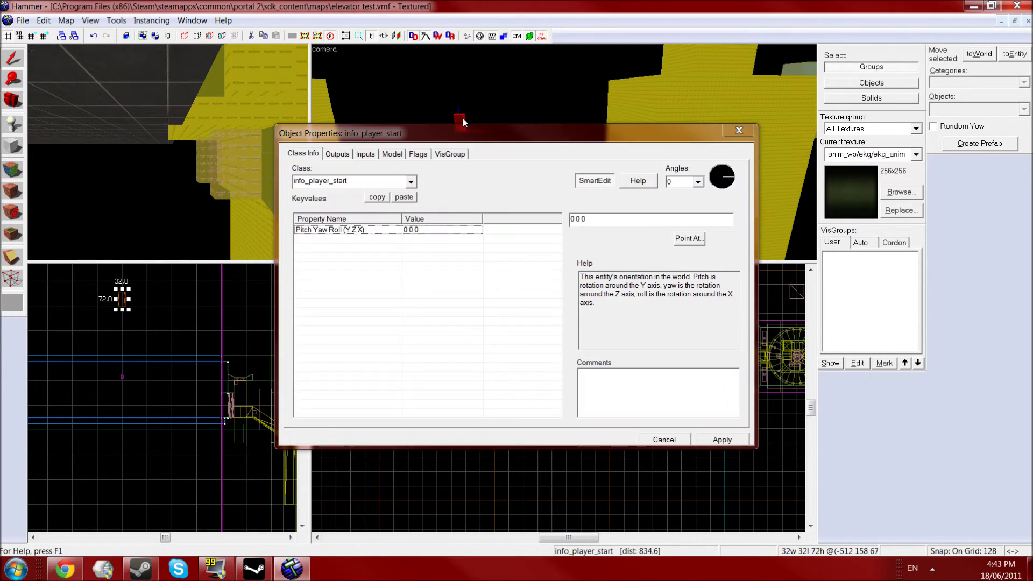
type("func")
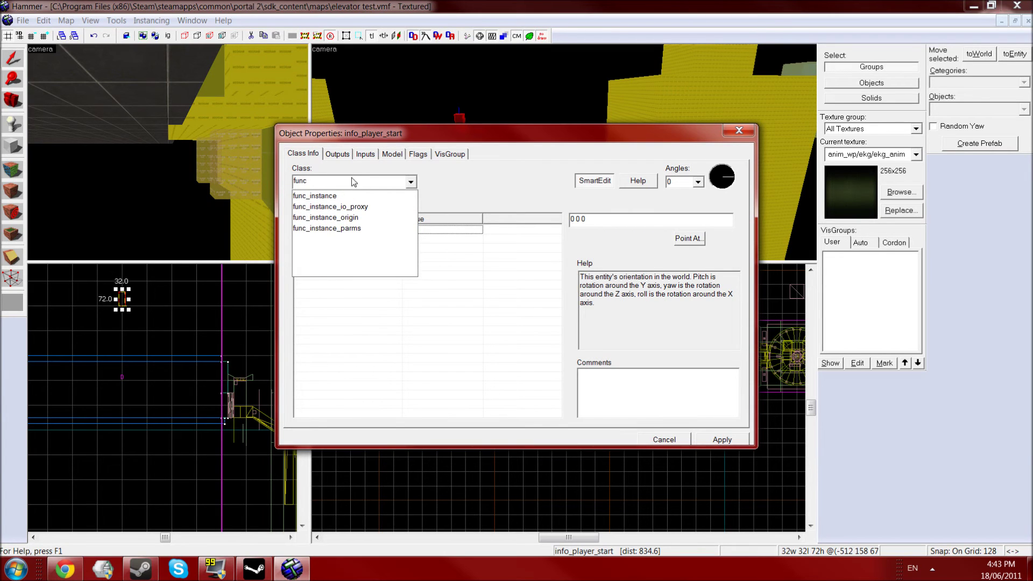
key("Down")
left_click(427, 183)
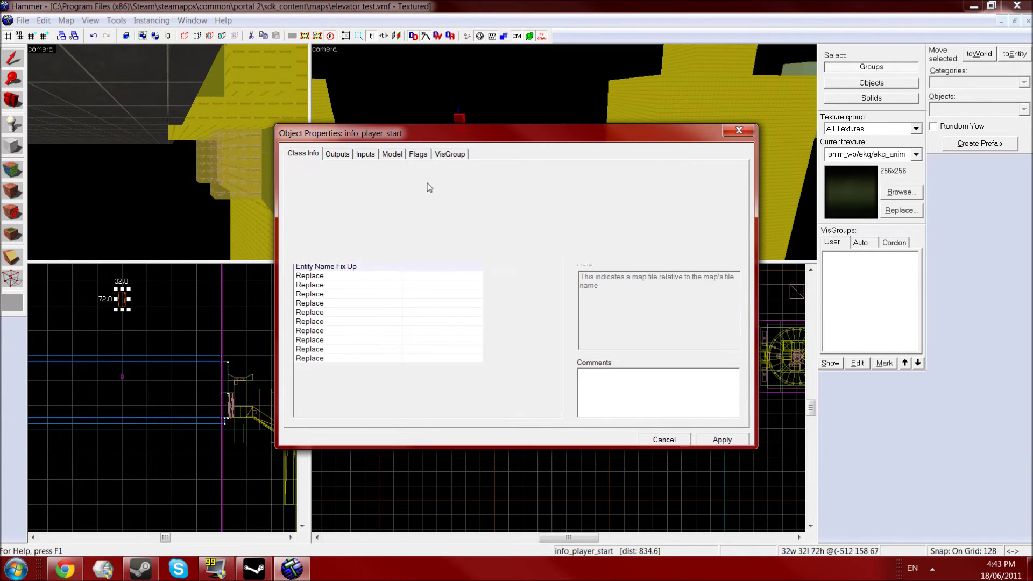
left_click(378, 229)
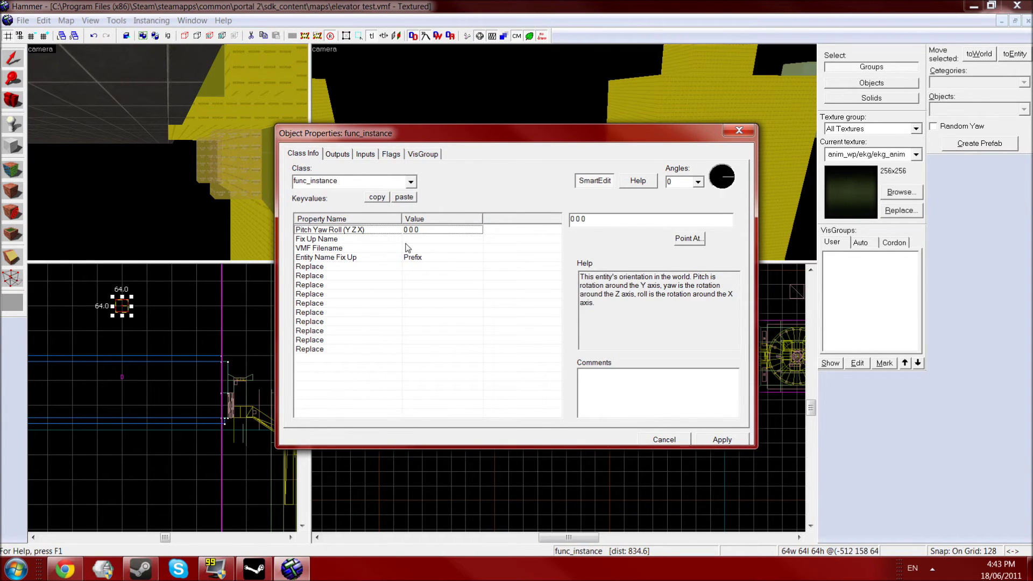
Step: Set the Fix Up Name of the func_instance above the room to transition
left_click(407, 240)
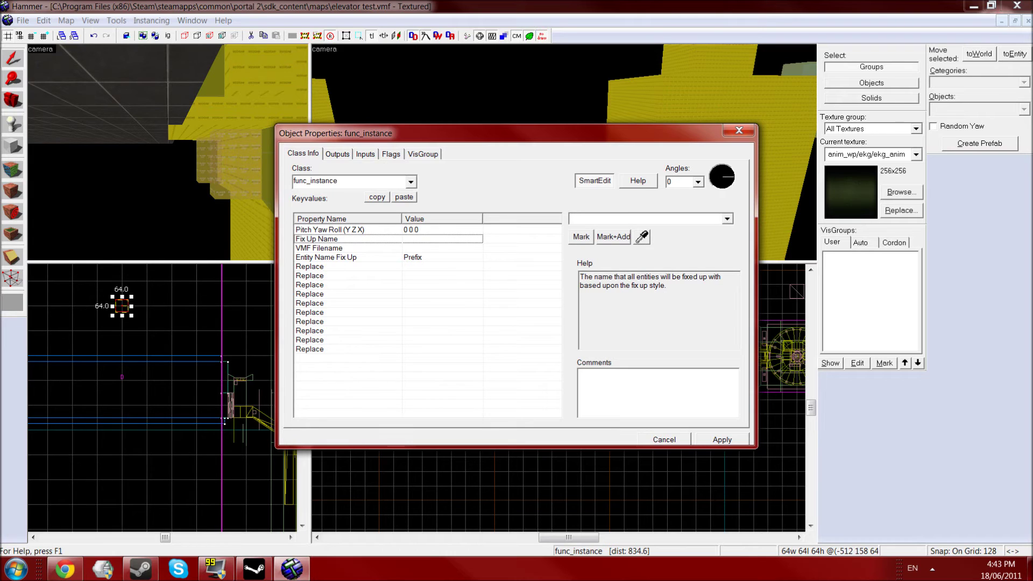
left_click(597, 219)
type("tr")
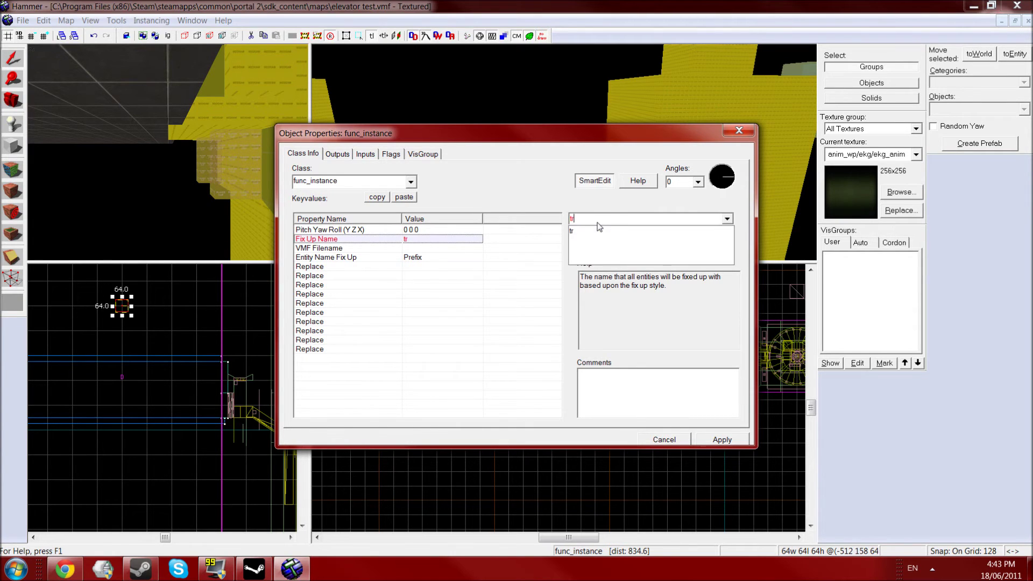
type("ansition")
key("Return")
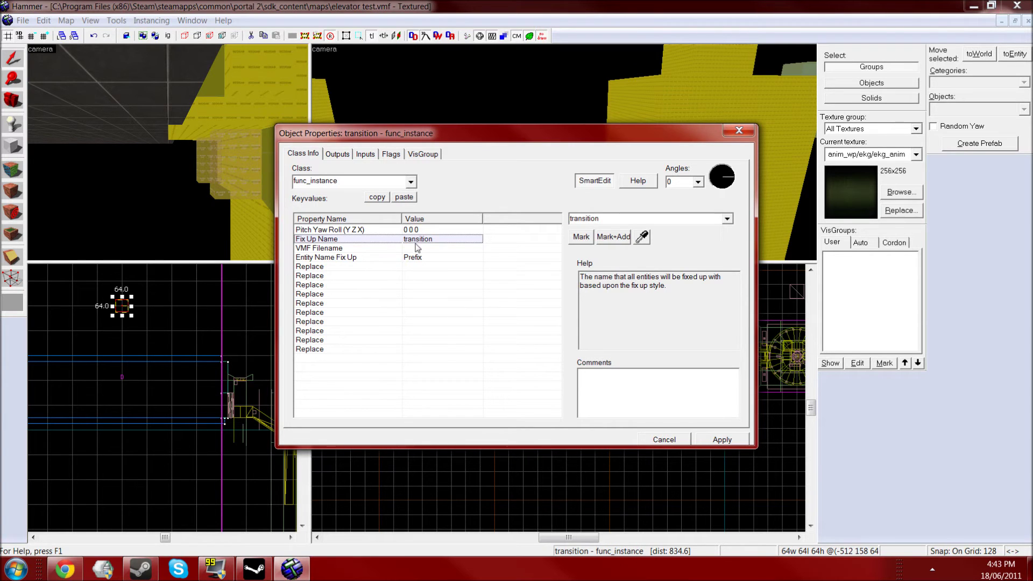
Step: Set the transition instance's VMF file to arrival_departure_transition_ents.vmf from the instances/transitions folder, apply it and close the properties
left_click(399, 249)
left_click(582, 239)
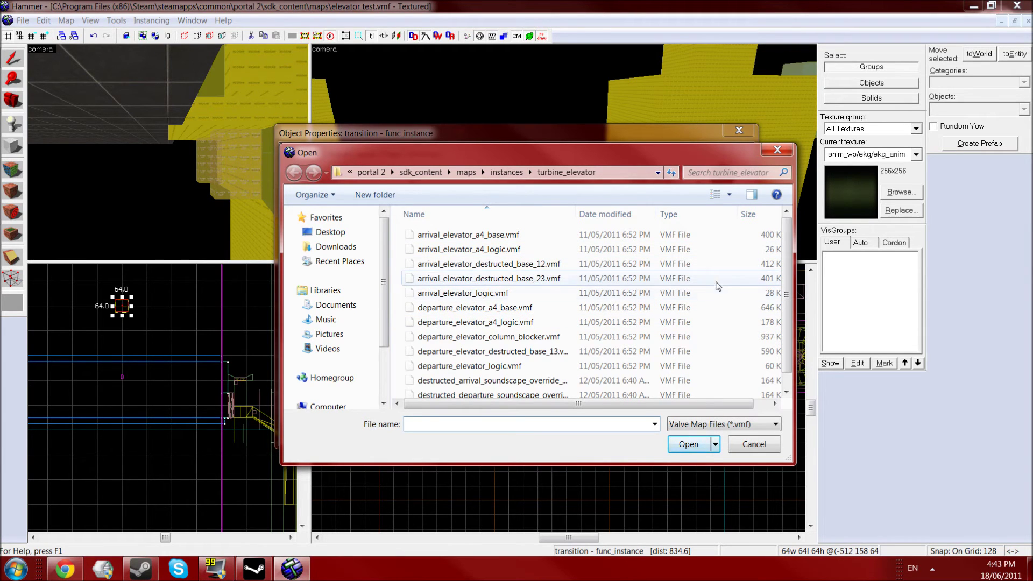
left_click_drag(782, 279, 794, 240)
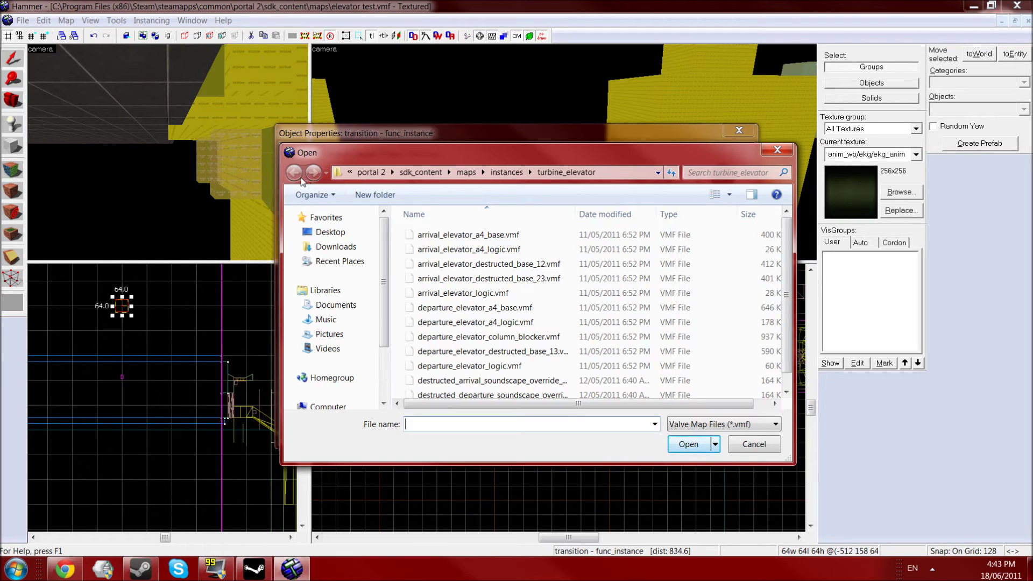
left_click(506, 173)
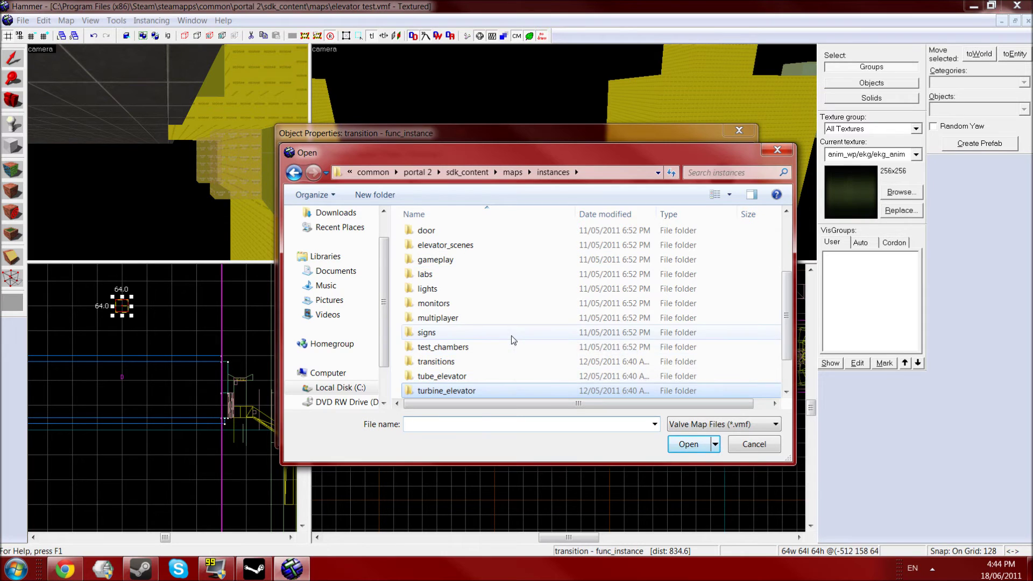
double_click(506, 362)
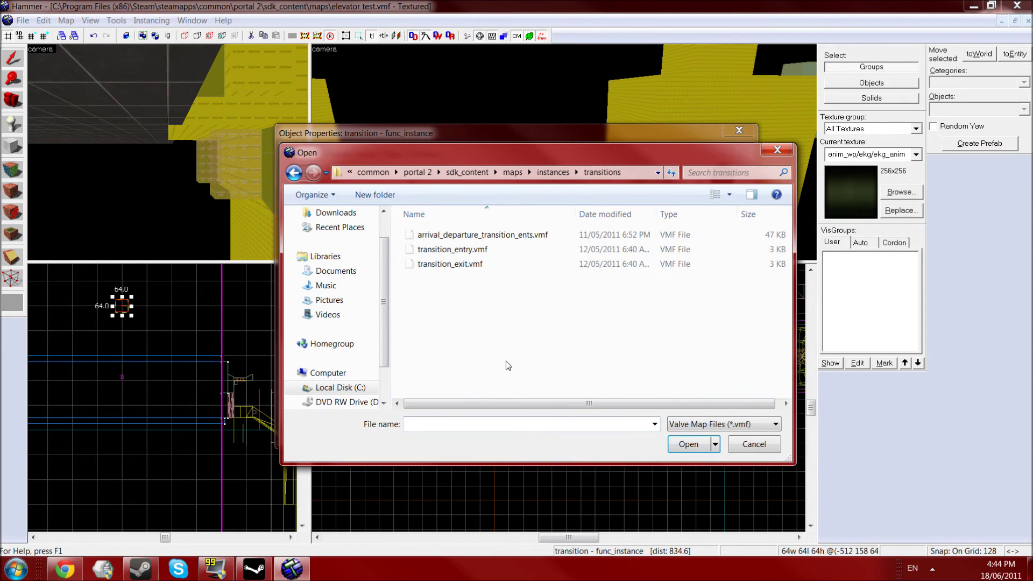
double_click(518, 236)
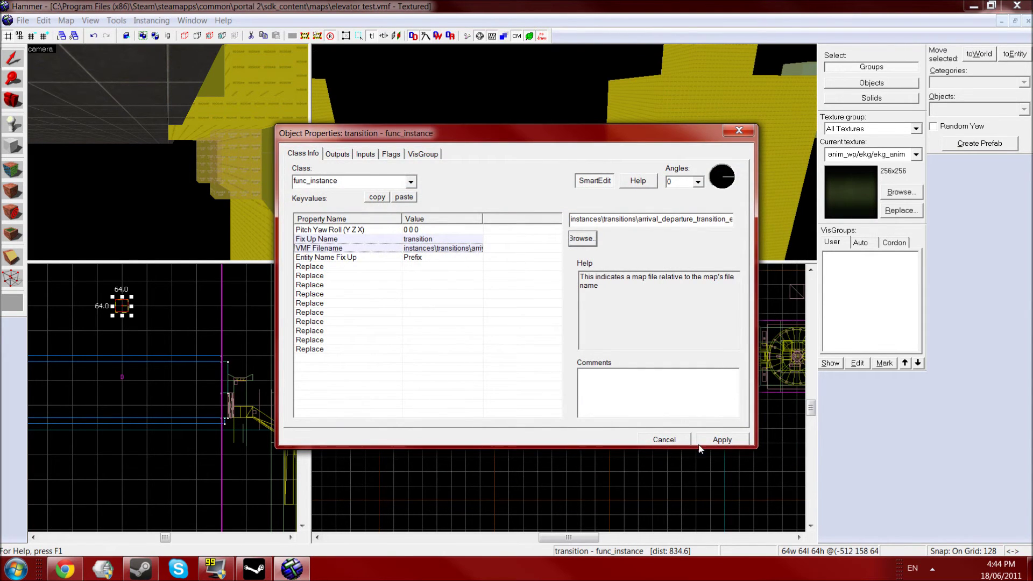
left_click(715, 440)
left_click(738, 130)
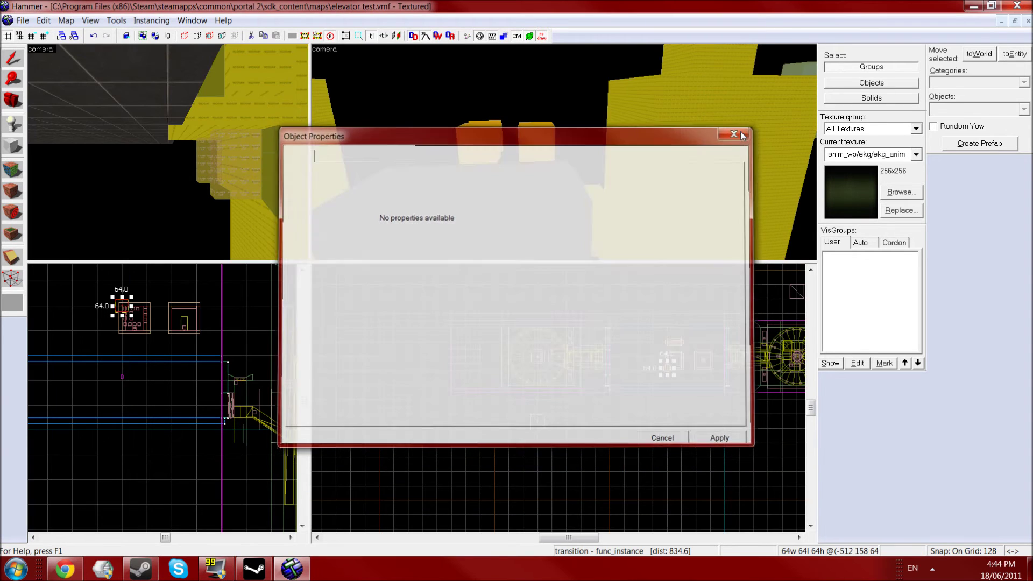
Step: Examine the transition instance above the room from several angles and its position relative to both elevators
key("w")
key("a")
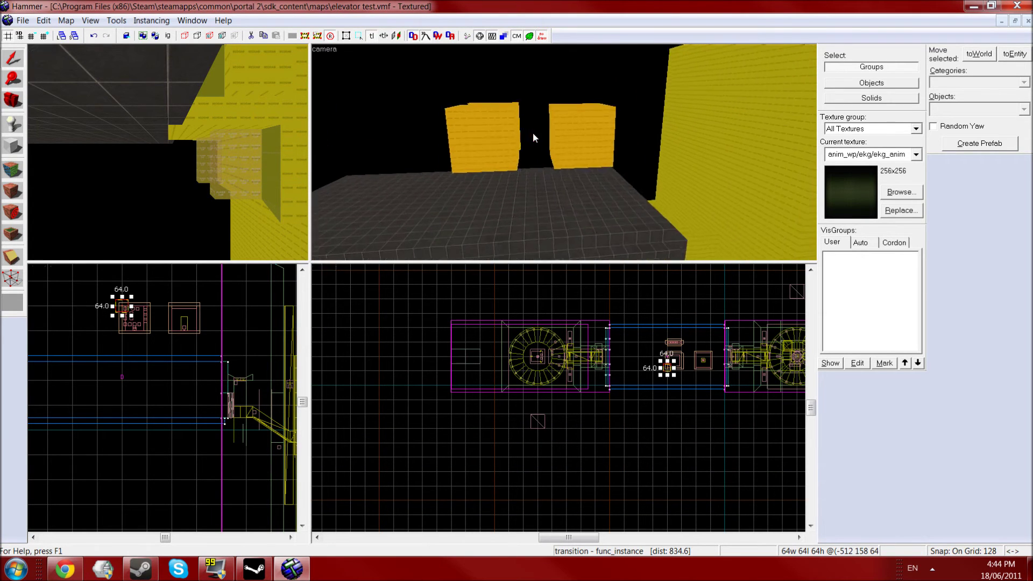
key("w")
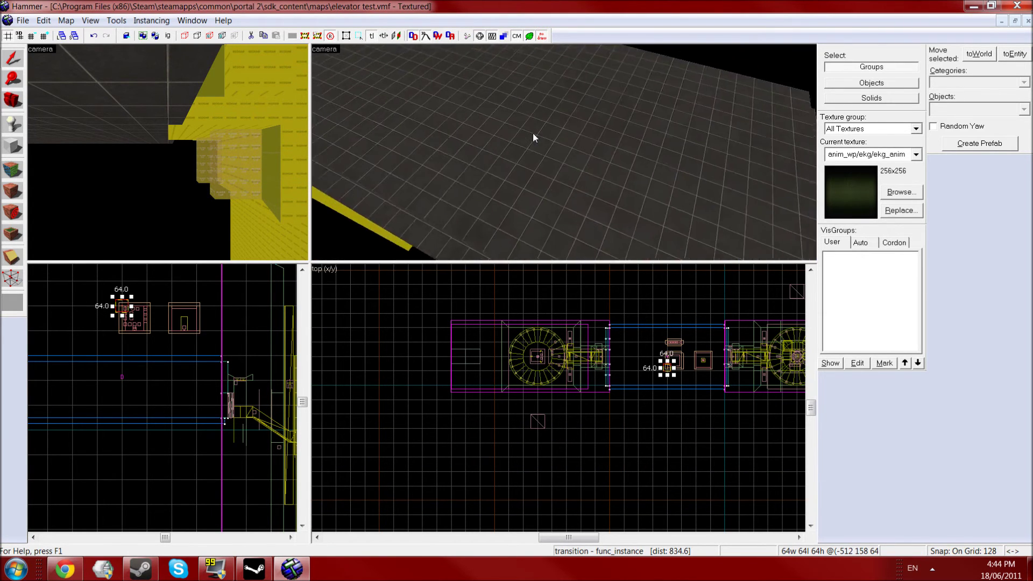
key("d")
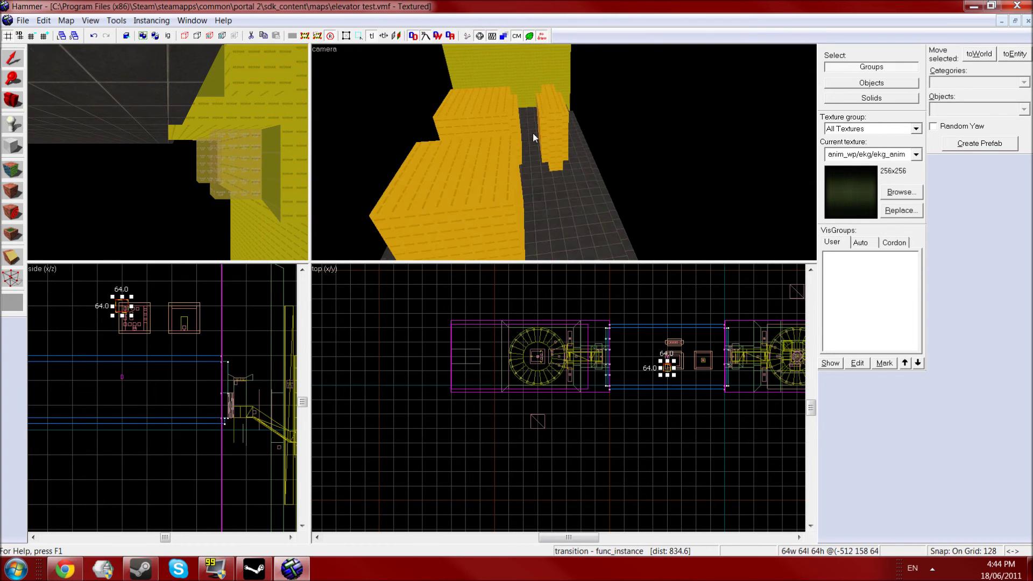
key("Right")
key("a")
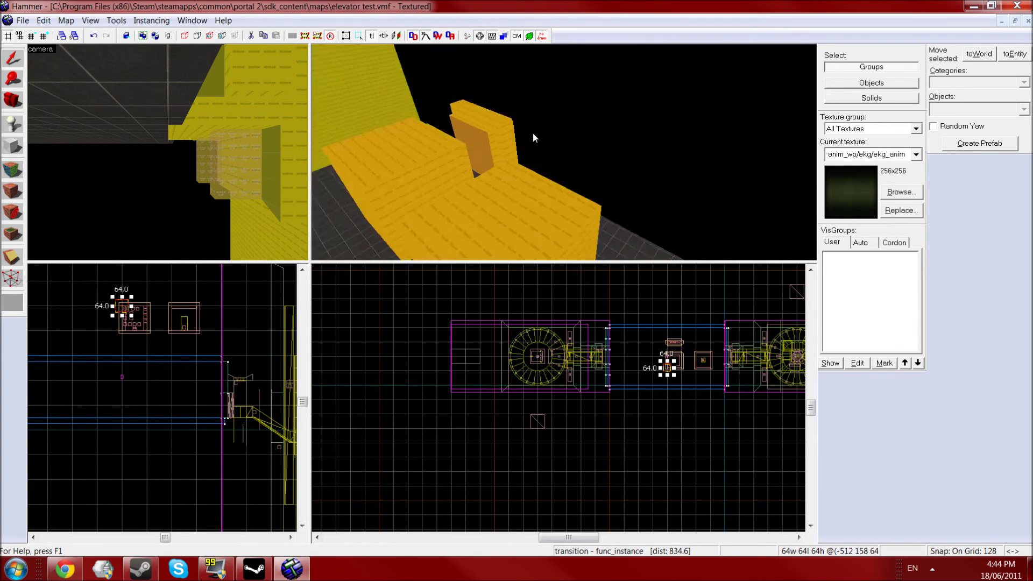
key("a")
key("Right")
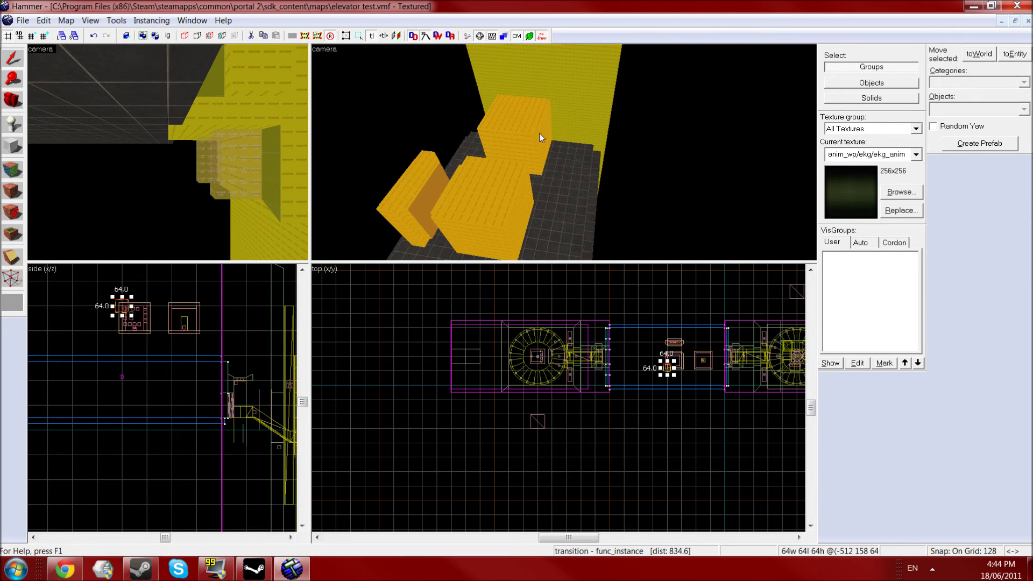
key("d")
key("Left")
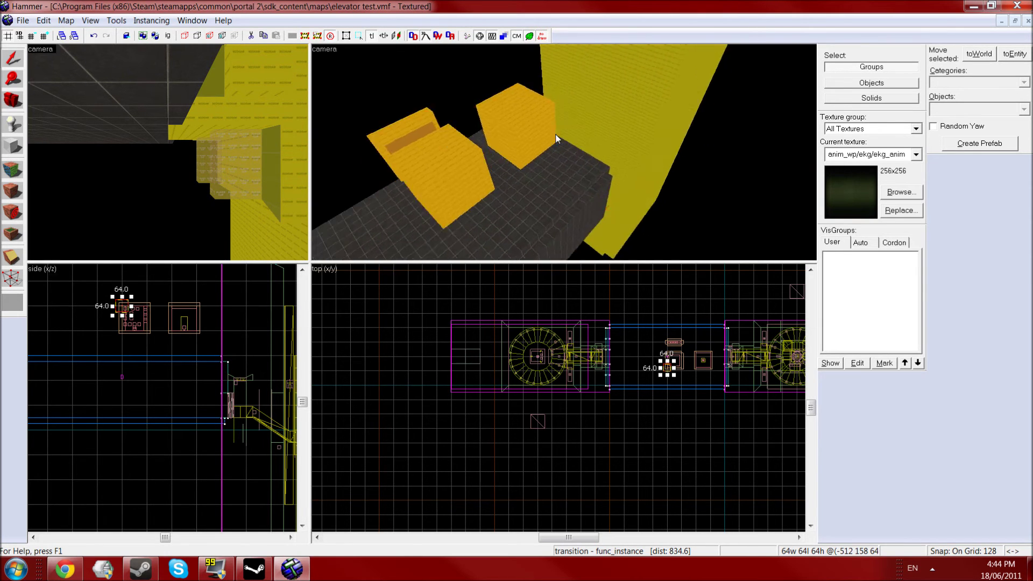
key("s")
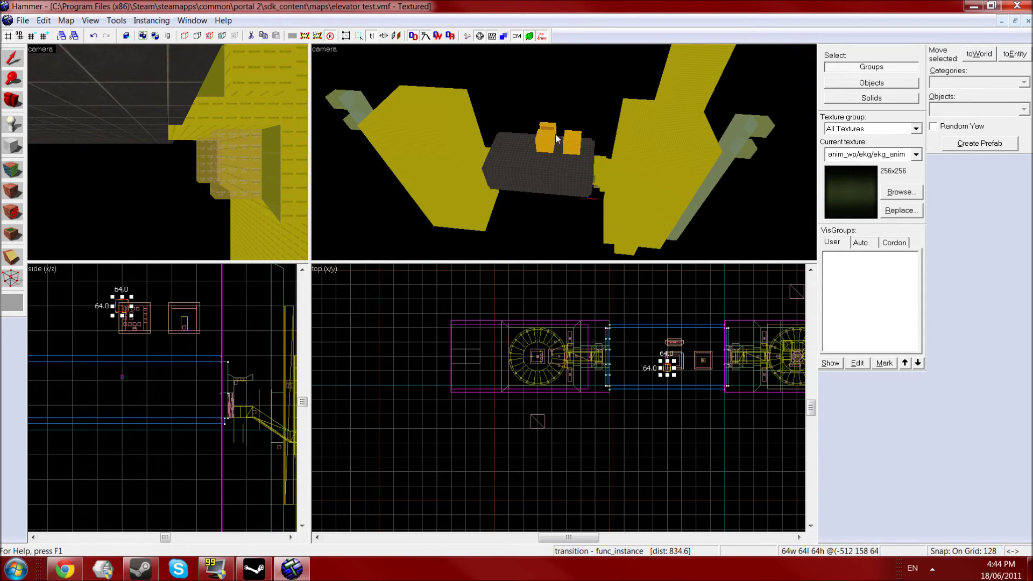
left_click(117, 309)
left_click_drag(117, 310, 119, 308)
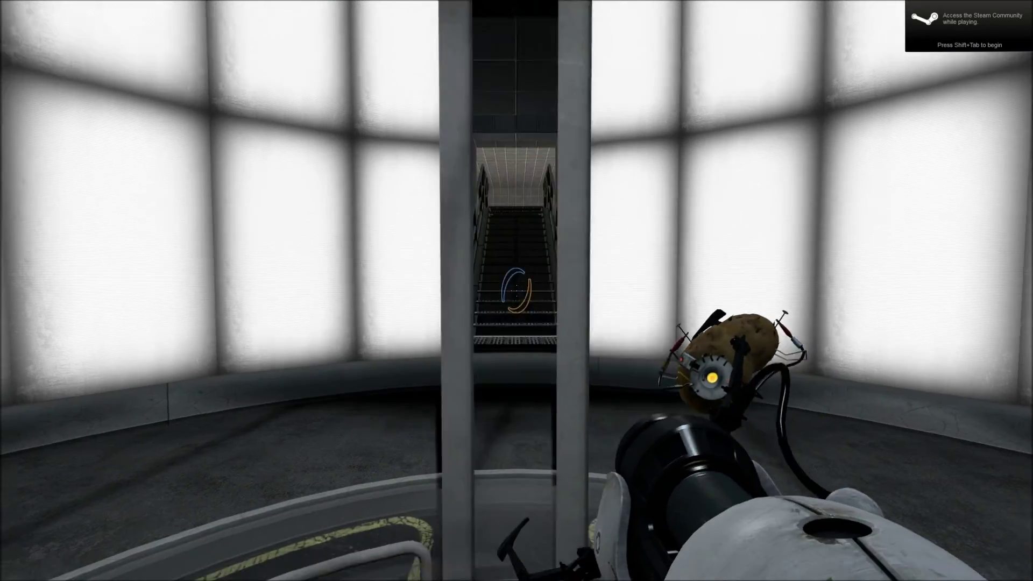
key("w")
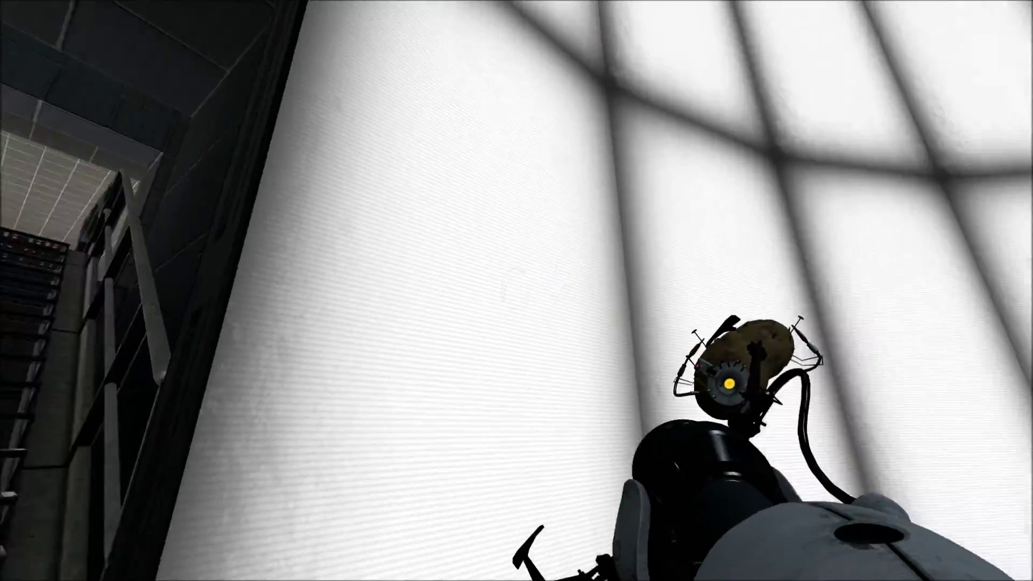
key("w")
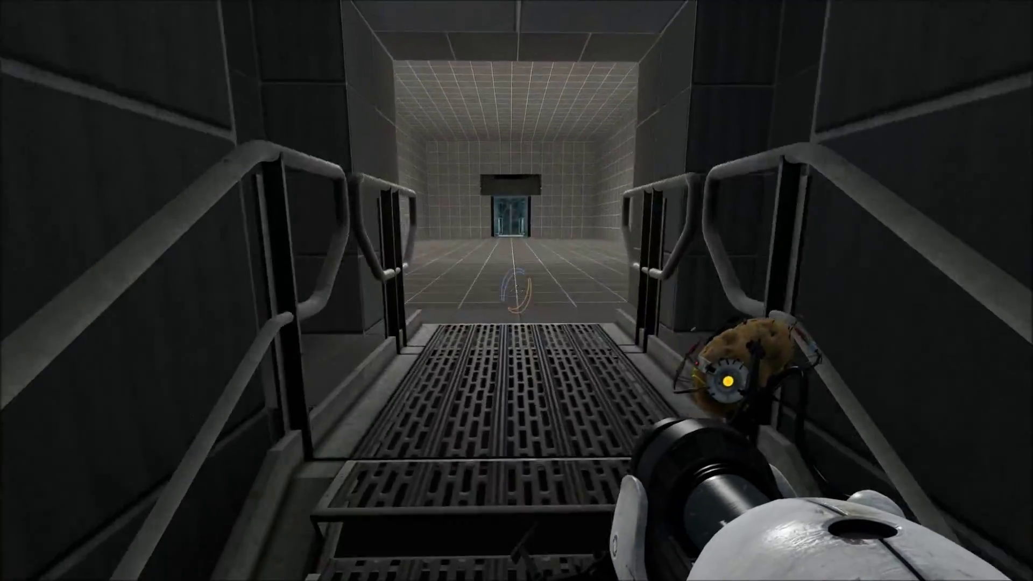